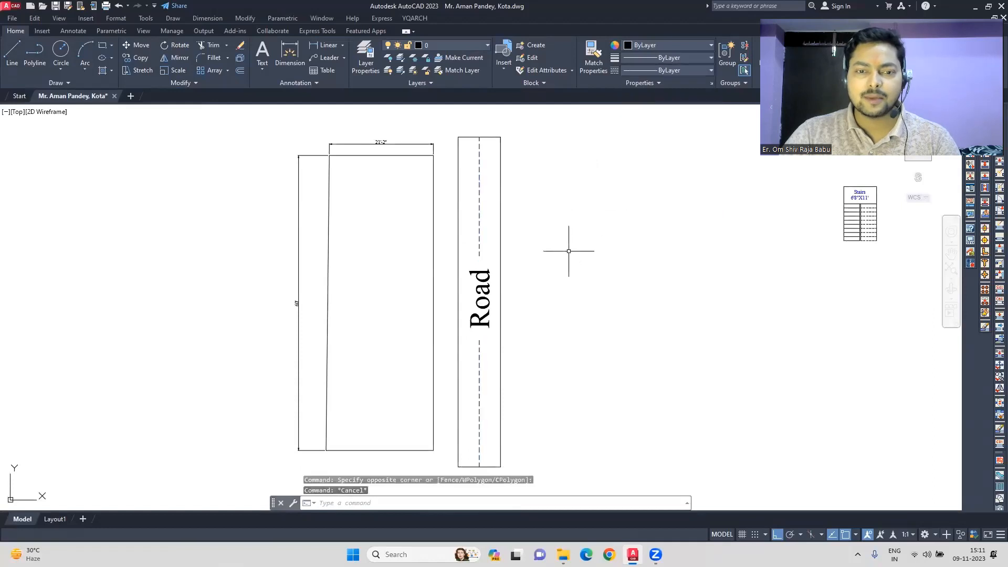
# Copy the plot outline to the empty area on the other side of the road
pyautogui.scroll(2, 340, 151)
pyautogui.scroll(-2, 279, 144)
pyautogui.click(366, 177)
pyautogui.click(300, 174)
pyautogui.write('co')
pyautogui.press('space')
pyautogui.moveTo(364, 494); pyautogui.dragTo(332, 452, button='middle')
pyautogui.click(329, 469)
pyautogui.click(581, 466)
pyautogui.press('Escape')
# Copy the top edge of the copied plot downward at 12' and 24'
pyautogui.moveTo(554, 210); pyautogui.dragTo(359, 247, button='middle')
pyautogui.moveTo(356, 146); pyautogui.dragTo(351, 125, button='middle')
pyautogui.click(351, 125)
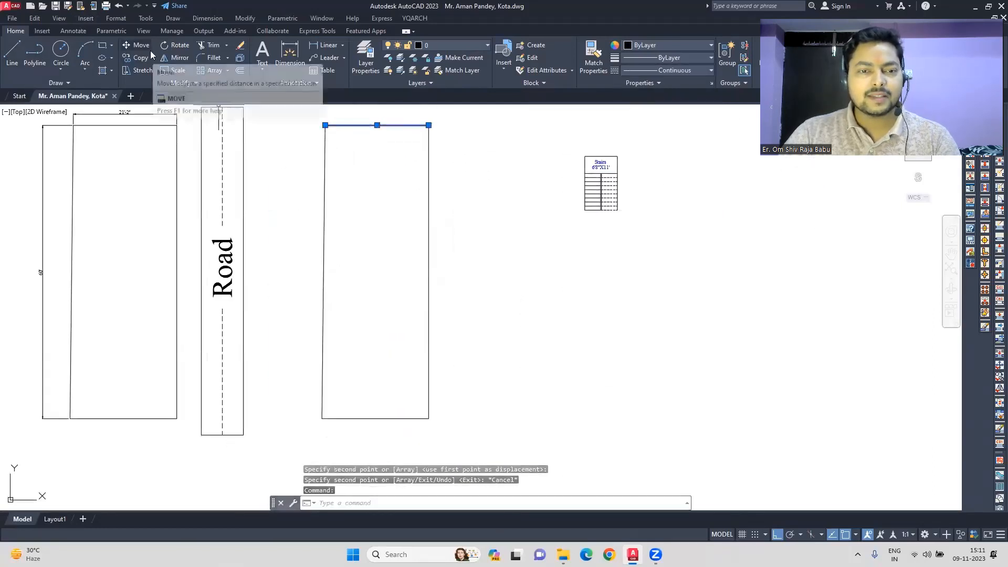
pyautogui.click(150, 58)
pyautogui.click(484, 133)
pyautogui.write("12'")
pyautogui.press('Return')
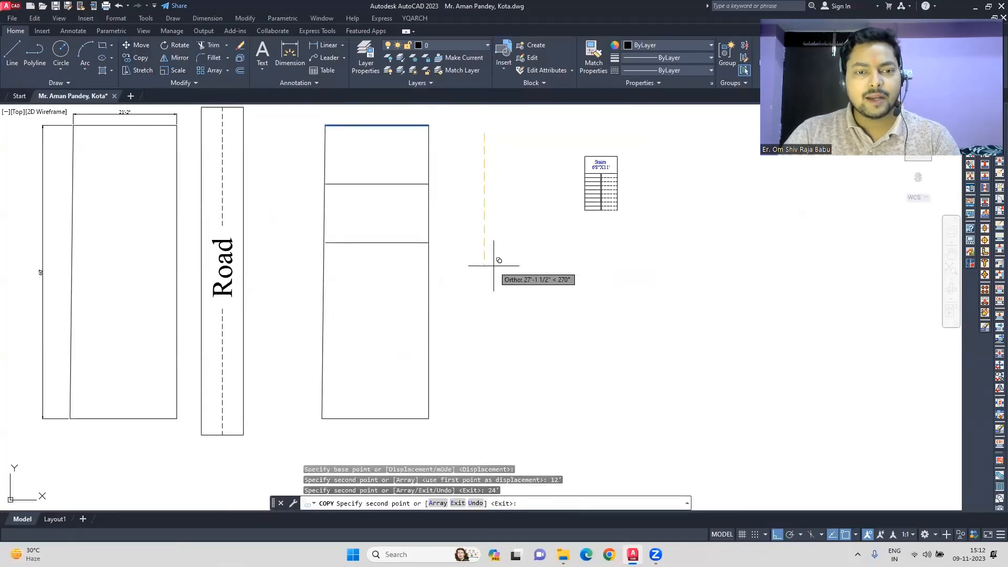
# Delete the two copied horizontal lines inside the plot
pyautogui.click(365, 260)
pyautogui.click(343, 170)
pyautogui.press('Delete')
# Offset the copied plot's top edge downward in succession to create the horizontal room divisions
pyautogui.write('o')
pyautogui.press('space')
pyautogui.click(375, 125)
pyautogui.click(383, 221)
pyautogui.click(388, 186)
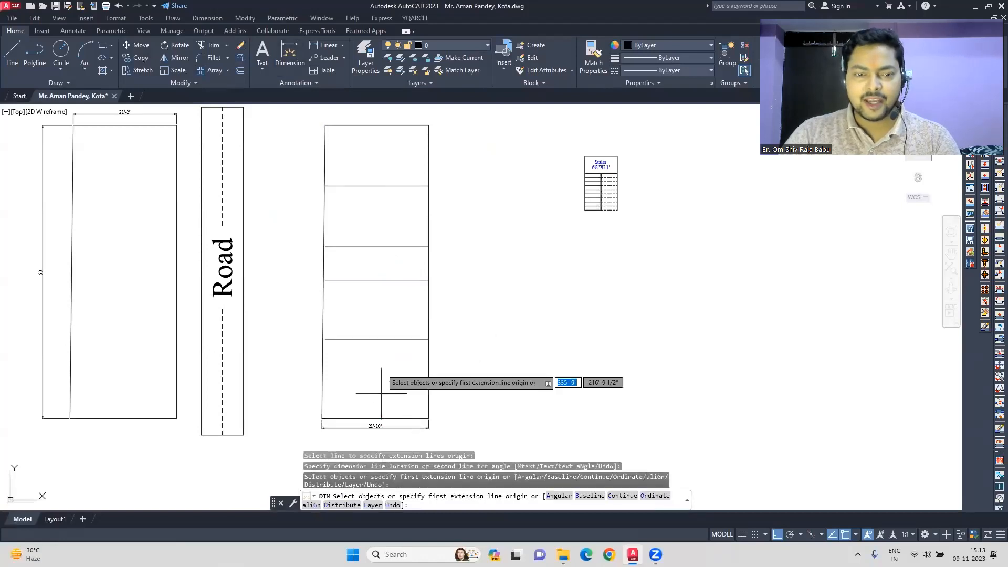
# Offset the lowest interior division line 6' downward
pyautogui.scroll(3, 348, 415)
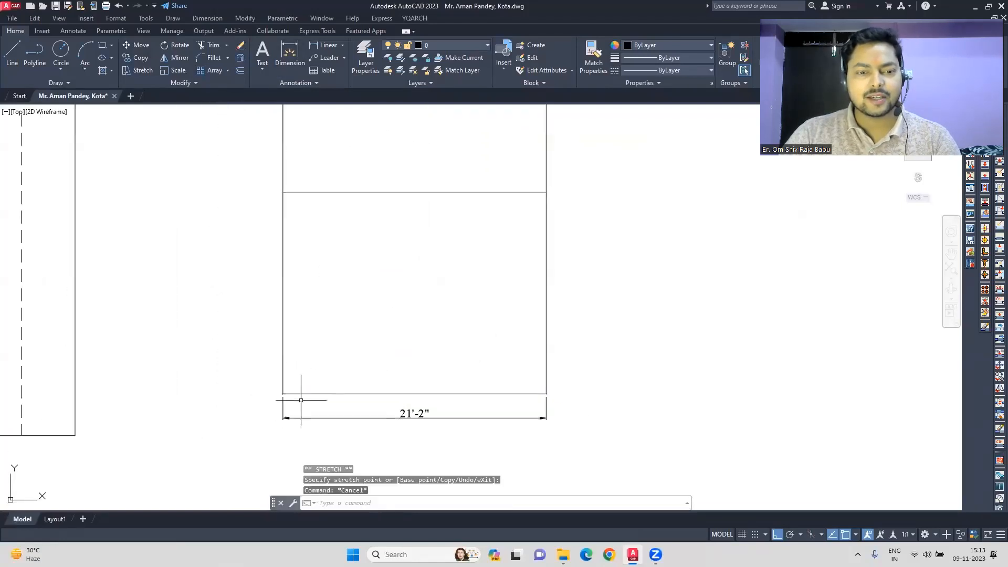
pyautogui.scroll(-3, 301, 400)
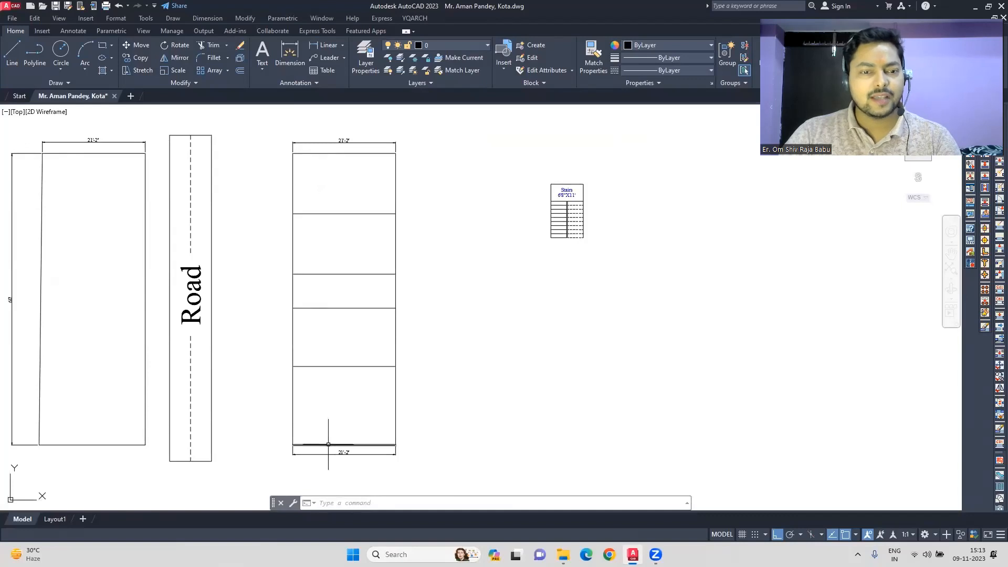
pyautogui.click(338, 366)
pyautogui.write("6'")
pyautogui.press('Return')
pyautogui.click(380, 396)
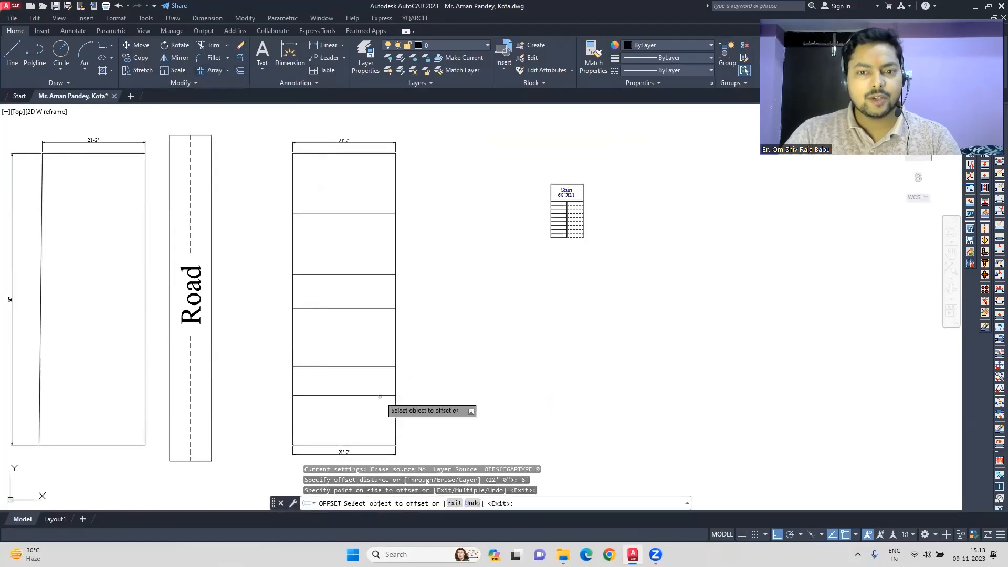
# Dimension the overall length of the plan along its left edge
pyautogui.write('dim')
pyautogui.press('Return')
pyautogui.click(293, 299)
pyautogui.click(274, 309)
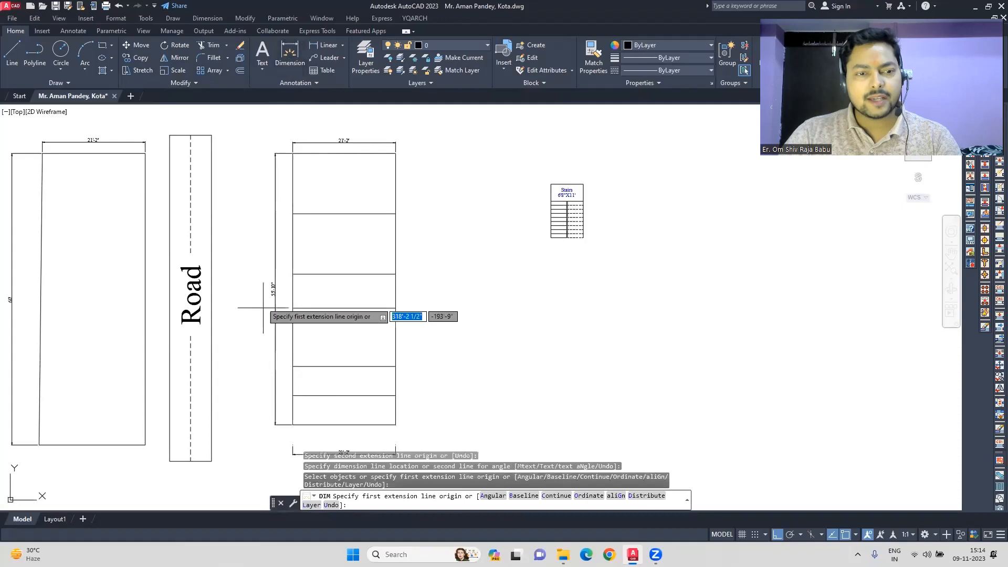
pyautogui.press('Escape')
# Offset the plan's left edge 7' inward as a vertical room division
pyautogui.click(291, 187)
pyautogui.write('o')
pyautogui.press('Return')
pyautogui.write("7'")
pyautogui.press('Return')
pyautogui.click(324, 197)
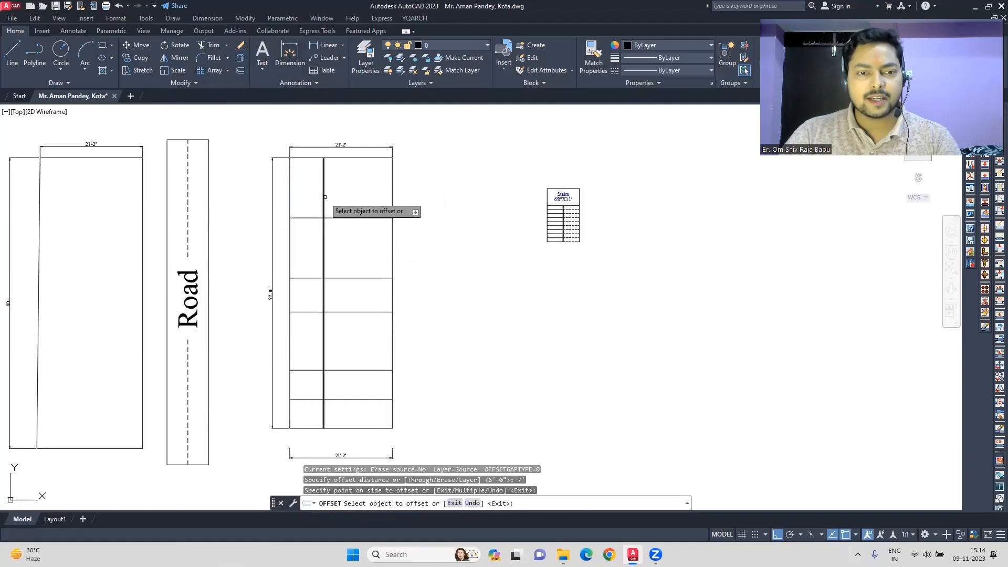
# Trim the new vertical line out of the second and fourth rows of the plan
pyautogui.press('Escape')
pyautogui.write('tr')
pyautogui.press('Return')
pyautogui.click(323, 250)
pyautogui.click(323, 352)
pyautogui.press('Escape')
# Repeat the vertical division farther right in the top and third rows, and trim the third row's horizontal lines beyond it
pyautogui.click(333, 194)
pyautogui.click(317, 201)
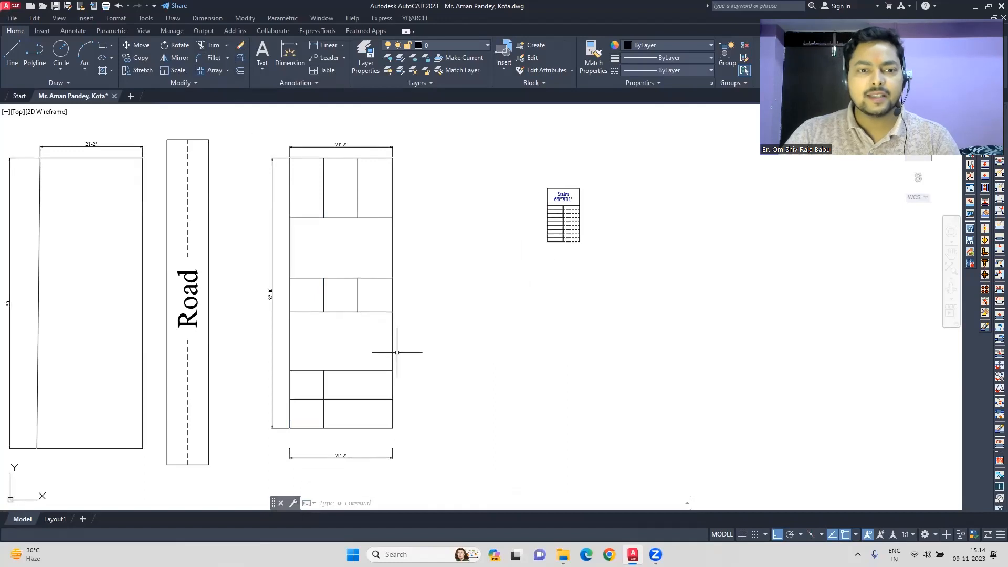
pyautogui.click(376, 312)
pyautogui.click(378, 278)
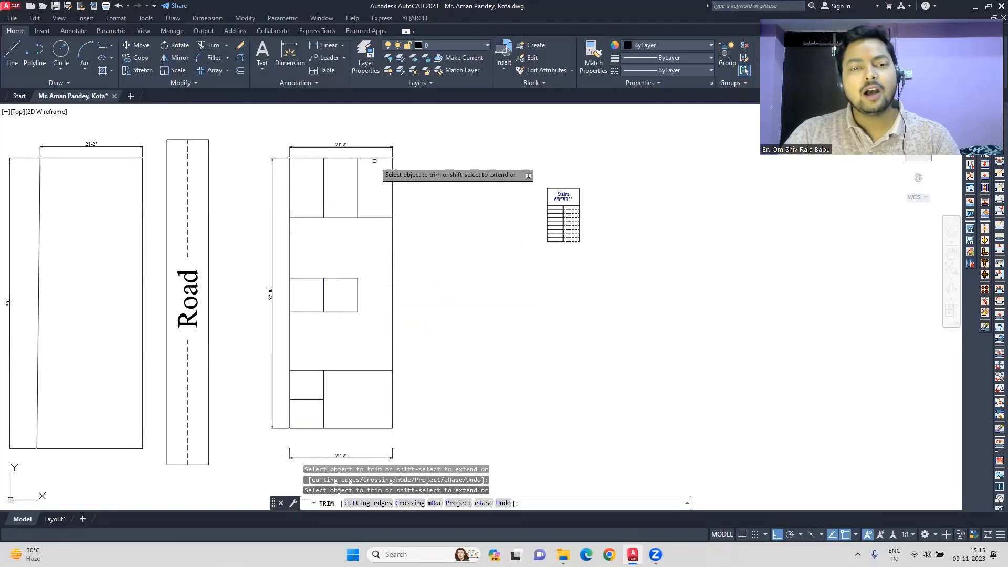
pyautogui.scroll(2, 313, 233)
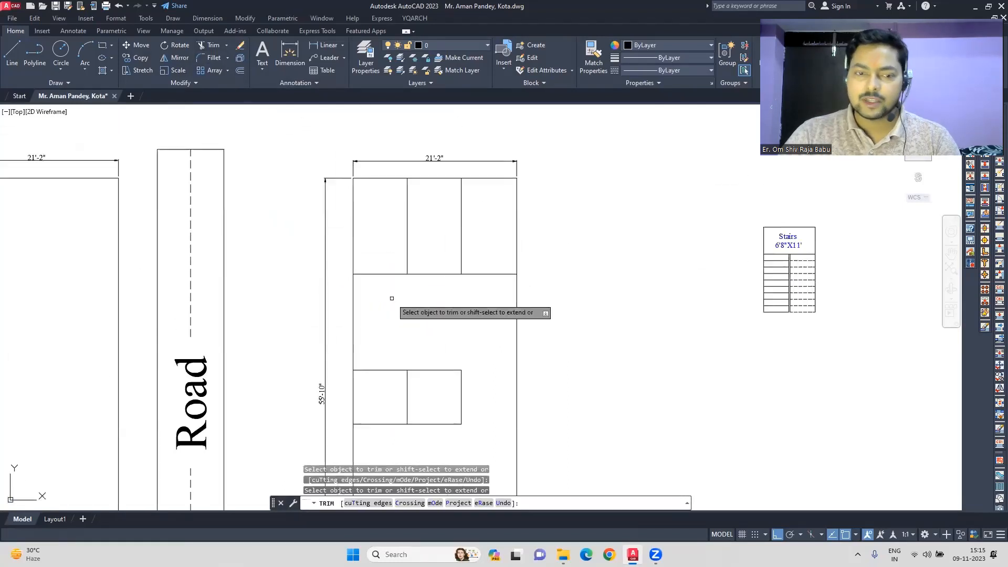
pyautogui.scroll(-2, 394, 315)
# Delete the overall dimensions placed around the divided plan
pyautogui.moveTo(393, 317); pyautogui.dragTo(350, 246, button='middle')
pyautogui.press('Escape')
pyautogui.click(397, 445)
pyautogui.click(381, 464)
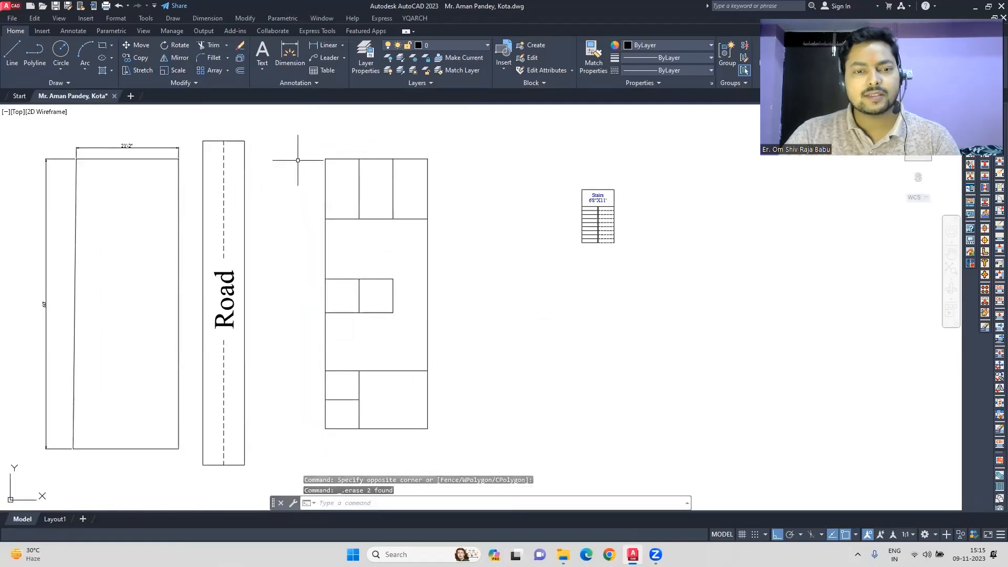
pyautogui.rightClick(534, 321)
pyautogui.press('Escape')
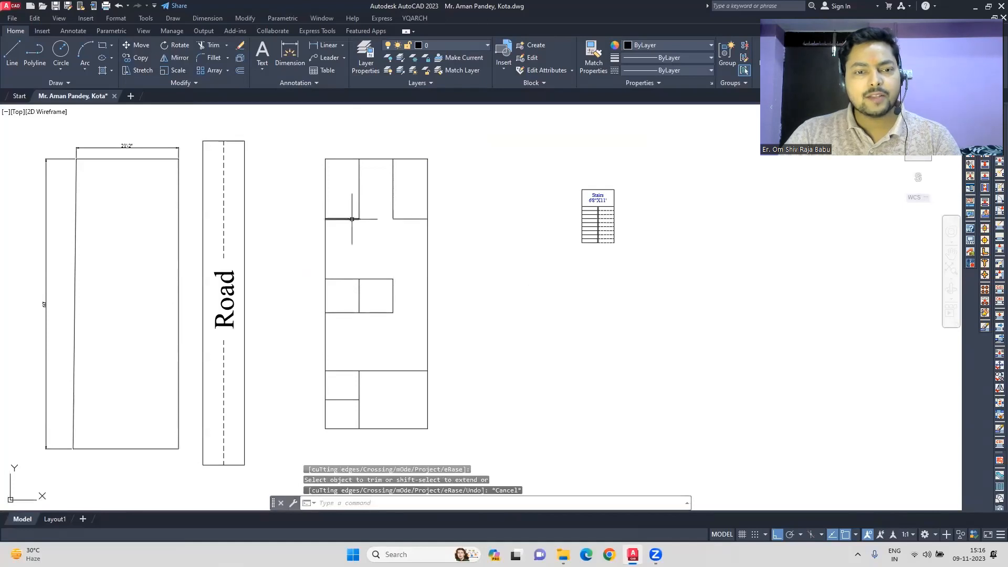
# Convert the plan's outer boundary and the top-right room's dividing lines into double-line walls with the XW command
pyautogui.write('xw')
pyautogui.press('Return')
pyautogui.click(483, 351)
pyautogui.click(427, 200)
pyautogui.click(415, 159)
pyautogui.click(325, 386)
pyautogui.click(405, 218)
pyautogui.press('Return')
# Use the XWW command with a wall thickness of 5 for the remaining interior partition lines
pyautogui.write('xww')
pyautogui.press('Return')
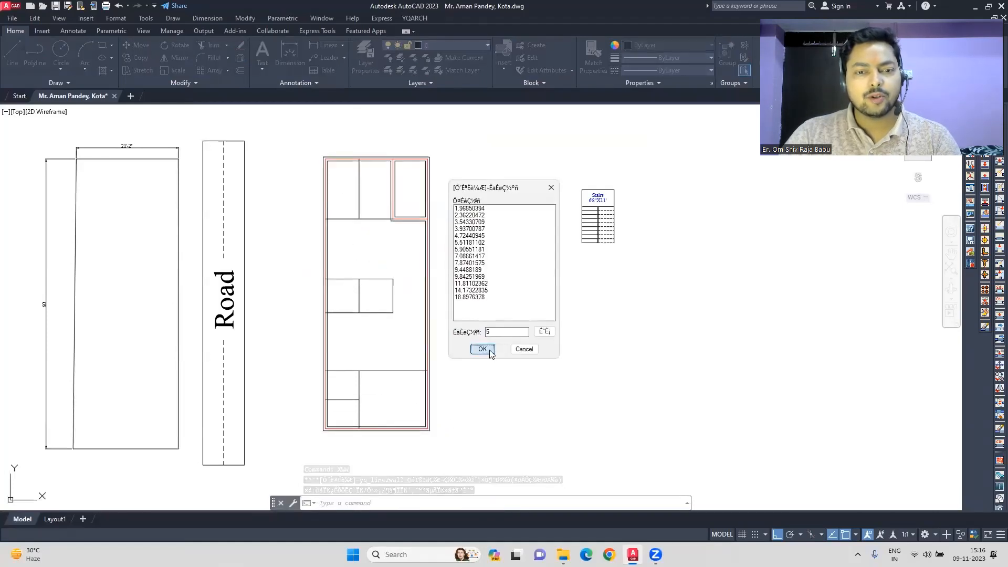
pyautogui.click(482, 349)
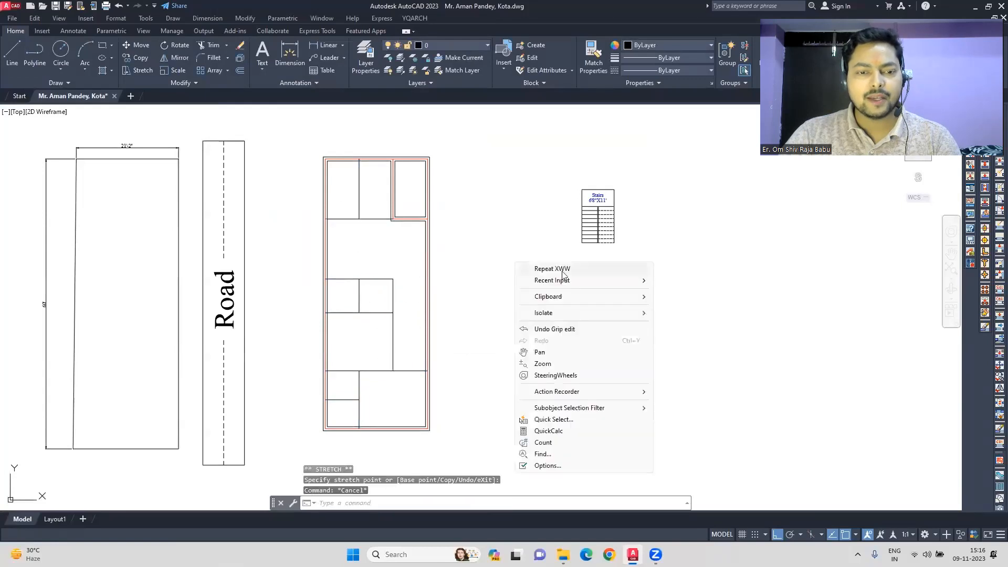
pyautogui.press('Escape')
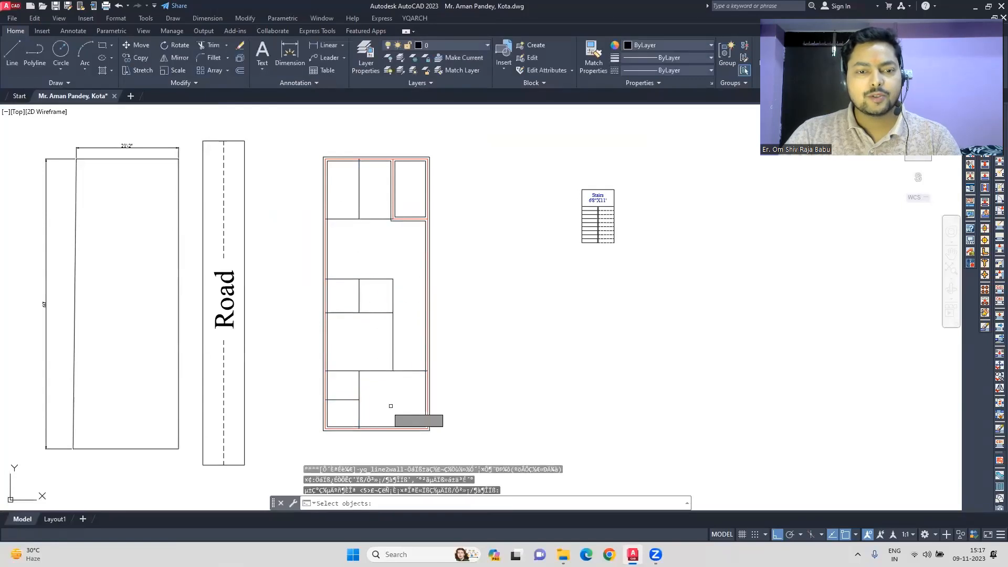
# Delete the surplus wall lines where the top row's lower wall continues beneath the top-right space
pyautogui.scroll(5, 378, 221)
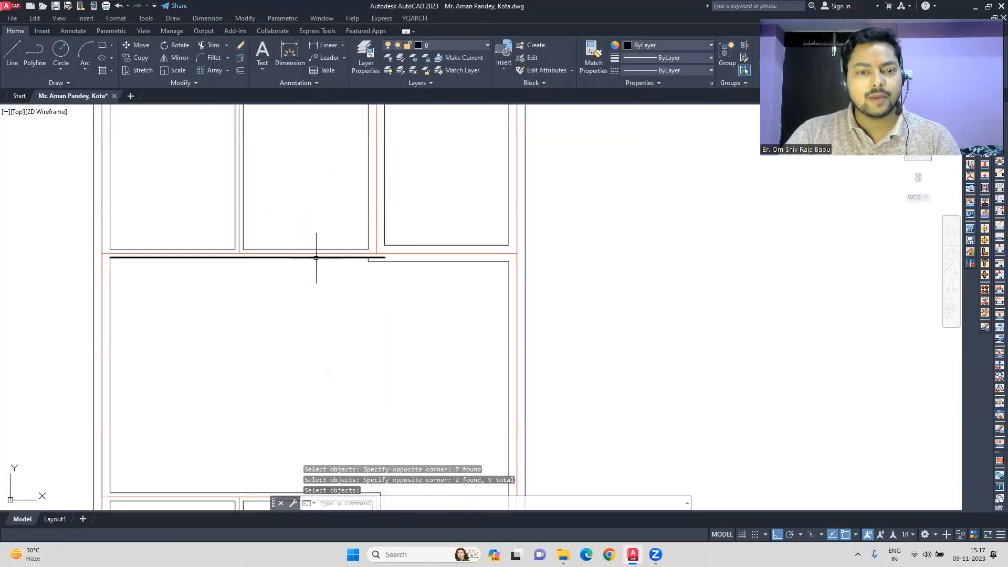
pyautogui.scroll(4, 390, 245)
pyautogui.click(385, 258)
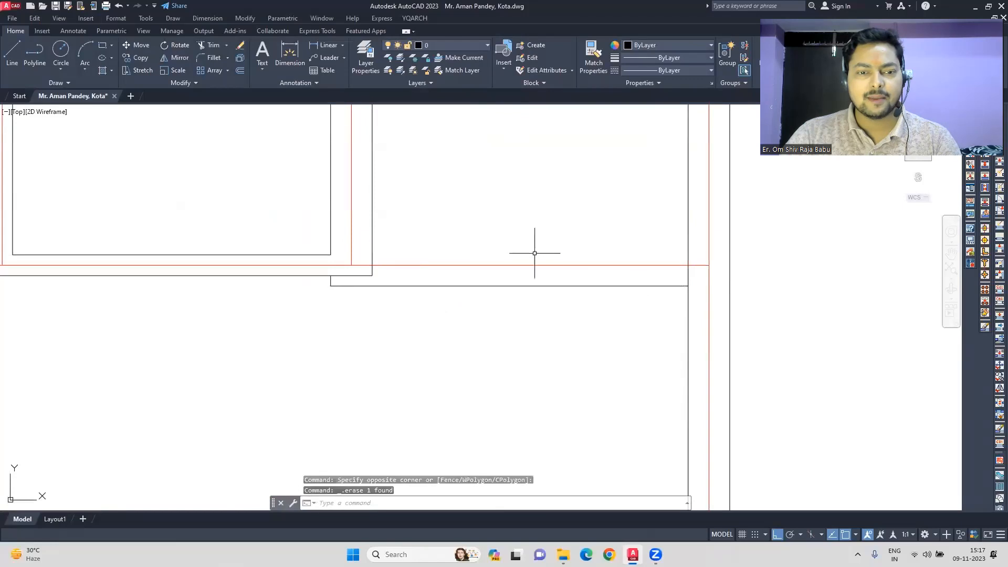
pyautogui.moveTo(534, 253); pyautogui.dragTo(267, 338)
pyautogui.press('Delete')
# Clean up the junctions where the two interior walls of the top row meet the top outer wall
pyautogui.scroll(-5, 424, 173)
pyautogui.scroll(4, 397, 119)
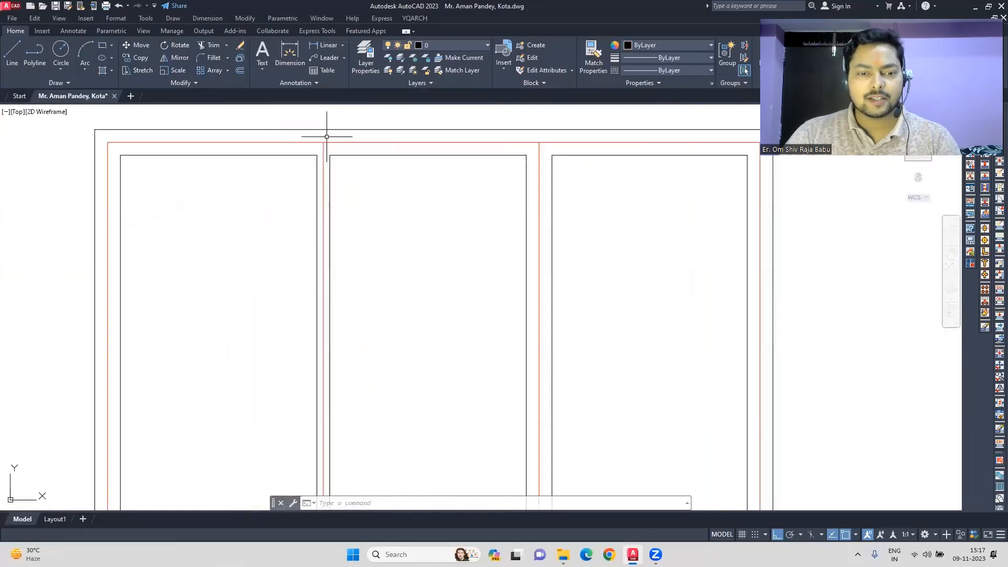
pyautogui.moveTo(338, 155); pyautogui.dragTo(310, 135)
pyautogui.moveTo(559, 171); pyautogui.dragTo(525, 152)
pyautogui.press('Escape')
# Add interior width and length dimensions to the first two rooms of the top row
pyautogui.scroll(-2, 545, 119)
pyautogui.scroll(-2, 459, 172)
pyautogui.press('Return')
pyautogui.click(483, 309)
pyautogui.press('Escape')
pyautogui.press('Return')
pyautogui.click(484, 309)
pyautogui.scroll(5, 379, 154)
pyautogui.click(265, 180)
pyautogui.click(482, 309)
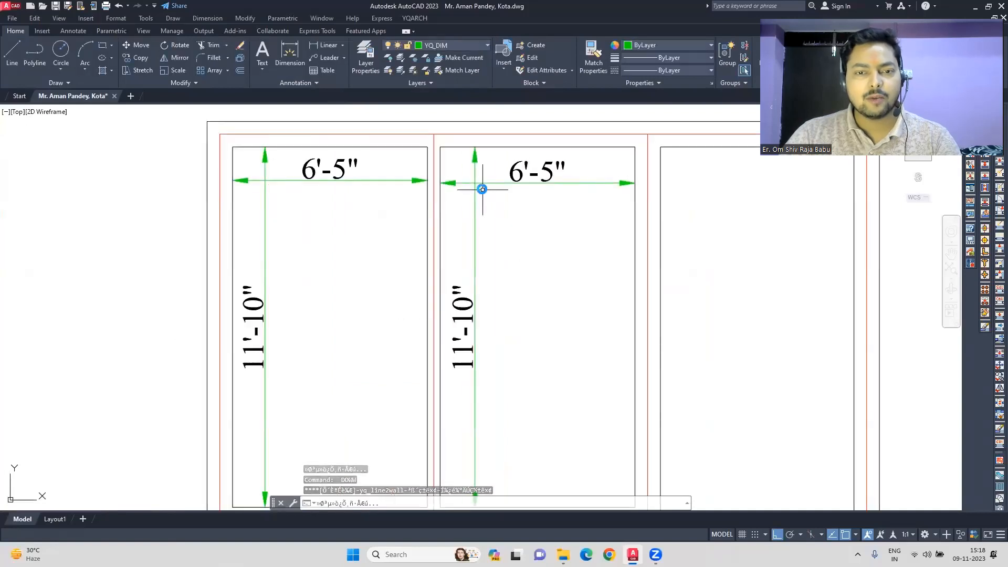
# Add an interior width dimension to the open space at the plan's top-right corner
pyautogui.scroll(-2, 703, 197)
pyautogui.moveTo(703, 197); pyautogui.dragTo(556, 187, button='middle')
pyautogui.press('Return')
pyautogui.press('Return')
pyautogui.click(551, 177)
pyautogui.scroll(-3, 461, 180)
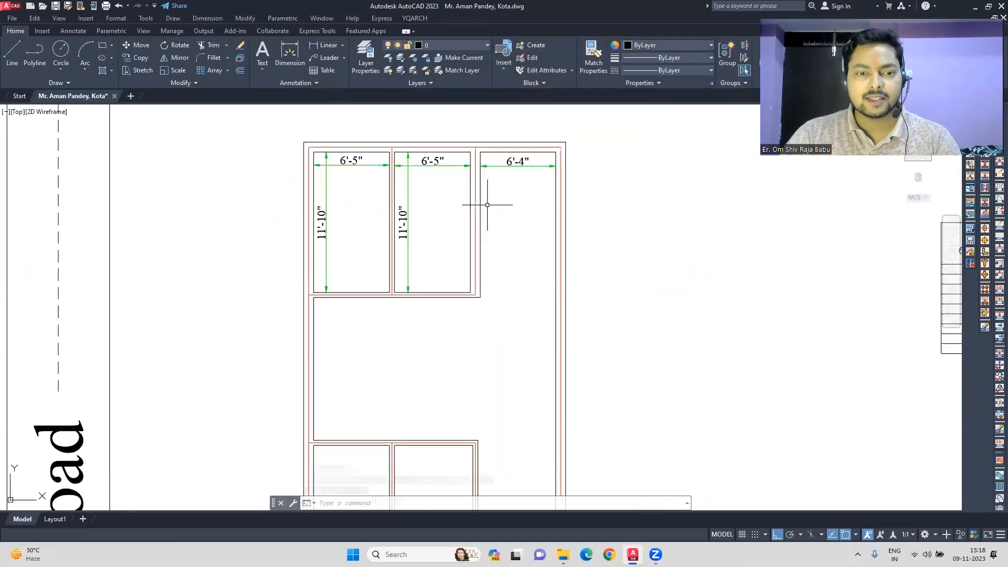
# Add interior width and length dimensions to the hall below the top row of rooms
pyautogui.moveTo(486, 205); pyautogui.dragTo(484, 175, button='middle')
pyautogui.press('Return')
pyautogui.press('Return')
pyautogui.click(325, 292)
# Add interior width and length dimensions to the two small rooms in the middle of the plan
pyautogui.moveTo(433, 339); pyautogui.dragTo(470, 193, button='middle')
pyautogui.scroll(4, 369, 285)
pyautogui.click(358, 289)
pyautogui.press('Return')
pyautogui.press('Return')
pyautogui.click(558, 290)
# Add interior width and length dimensions to the large room below the two small middle rooms
pyautogui.scroll(-2, 577, 420)
pyautogui.moveTo(577, 420); pyautogui.dragTo(590, 214, button='middle')
pyautogui.press('Return')
pyautogui.press('Return')
pyautogui.click(457, 270)
# Add interior width and length dimensions to the two stacked small rooms at the plan's lower left
pyautogui.scroll(-2, 525, 446)
pyautogui.moveTo(535, 486); pyautogui.dragTo(533, 333, button='middle')
pyautogui.scroll(4, 486, 330)
pyautogui.press('Return')
pyautogui.press('Return')
pyautogui.click(466, 323)
pyautogui.moveTo(462, 481); pyautogui.dragTo(474, 329, button='middle')
pyautogui.press('Return')
pyautogui.press('Return')
pyautogui.click(474, 318)
# Add interior width and length dimensions to the large room at the plan's lower right
pyautogui.moveTo(625, 327); pyautogui.dragTo(570, 327, button='middle')
pyautogui.press('Return')
pyautogui.click(546, 226)
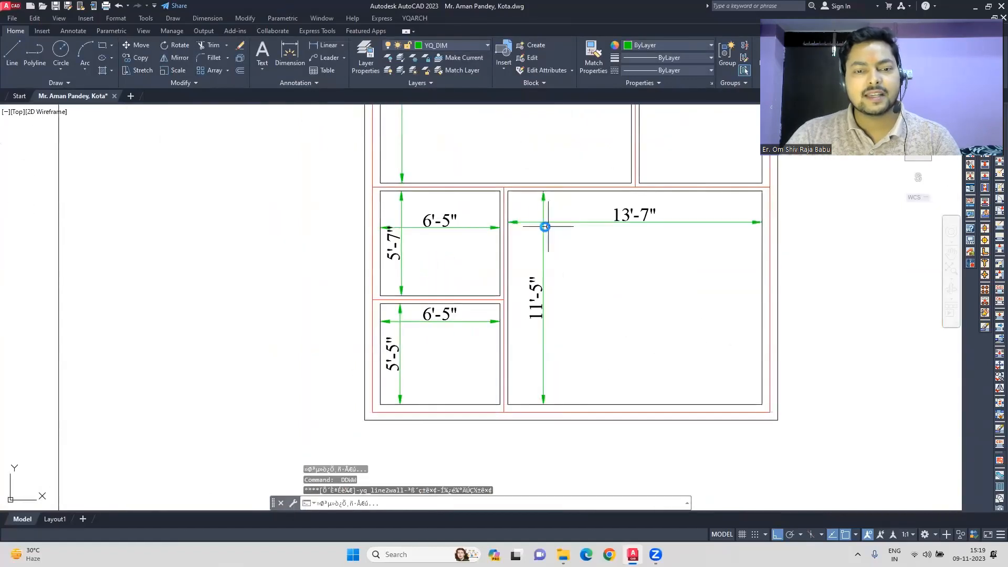
# Dimension the overall outer width and length of the walled plan
pyautogui.scroll(-4, 549, 322)
pyautogui.moveTo(479, 268)
pyautogui.mouseDown(button='middle')
pyautogui.moveTo(482, 298)
pyautogui.moveTo(473, 278)
pyautogui.mouseUp(button='middle')
pyautogui.moveTo(497, 238); pyautogui.dragTo(484, 312, button='middle')
pyautogui.moveTo(519, 269); pyautogui.dragTo(522, 301, button='middle')
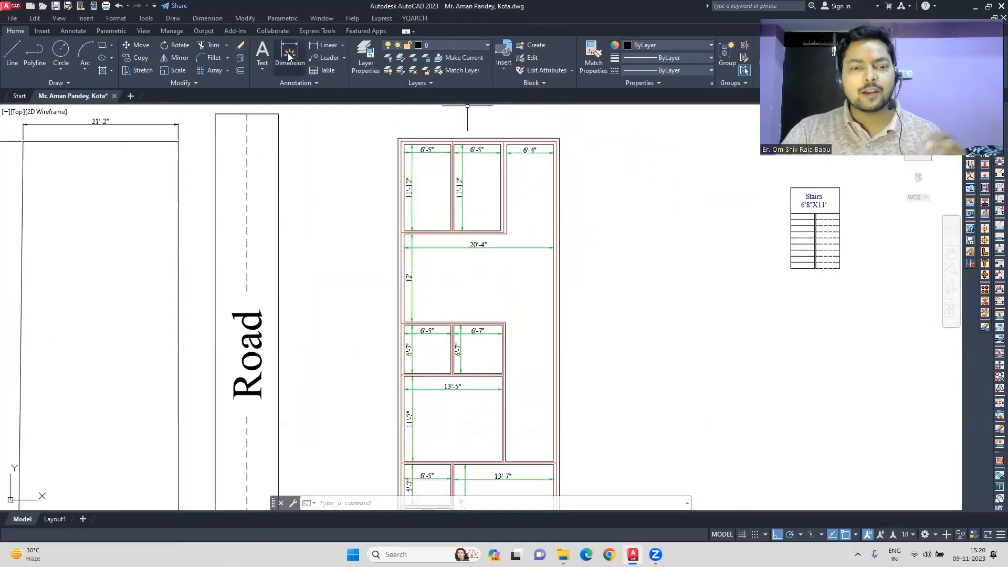
pyautogui.click(287, 53)
pyautogui.moveTo(485, 195)
pyautogui.mouseDown(button='middle')
pyautogui.moveTo(479, 205)
pyautogui.moveTo(481, 184)
pyautogui.mouseUp(button='middle')
pyautogui.press('Escape')
pyautogui.scroll(3, 509, 163)
pyautogui.click(516, 312)
pyautogui.click(473, 137)
pyautogui.click(138, 70)
pyautogui.scroll(-3, 499, 189)
pyautogui.press('Escape')
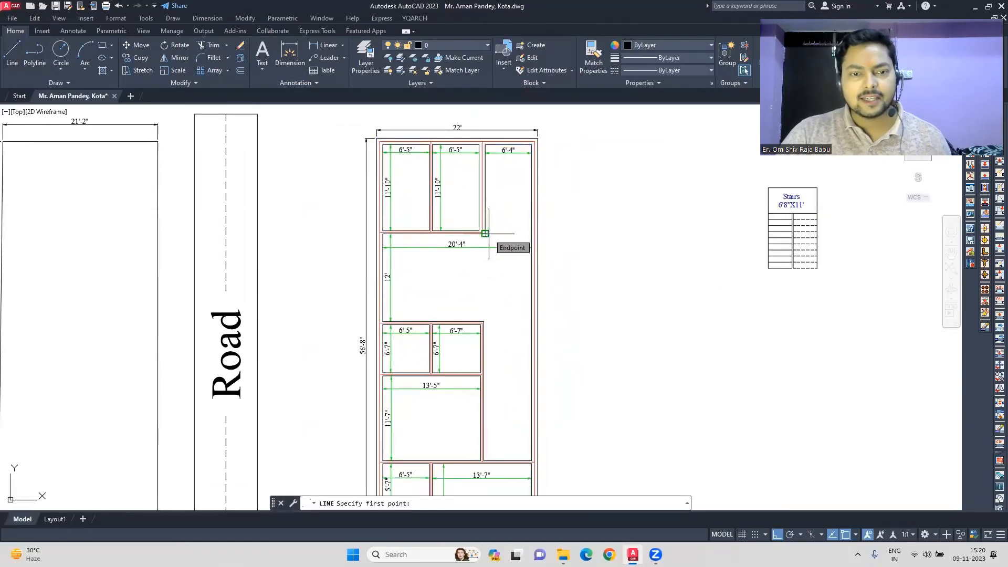
# Draw a vertical guide line from the lower-right corner of the upper rooms down past the middle rooms
pyautogui.click(489, 234)
pyautogui.moveTo(501, 362); pyautogui.dragTo(526, 146, button='middle')
pyautogui.click(510, 412)
pyautogui.press('Escape')
# Stretch the wall on the right side of the middle rooms 1" to the left
pyautogui.scroll(5, 416, 229)
pyautogui.click(437, 338)
pyautogui.click(421, 195)
pyautogui.press('s')
pyautogui.press('Return')
pyautogui.click(421, 262)
pyautogui.press('Return')
pyautogui.scroll(-4, 413, 262)
pyautogui.scroll(6, 409, 409)
pyautogui.scroll(-4, 484, 184)
pyautogui.scroll(-3, 483, 185)
pyautogui.click(499, 317)
pyautogui.scroll(-2, 477, 223)
pyautogui.click(467, 131)
pyautogui.keyDown('shift'); pyautogui.click(502, 410); pyautogui.keyUp('shift')
pyautogui.keyDown('shift'); pyautogui.click(464, 395); pyautogui.keyUp('shift')
pyautogui.scroll(5, 478, 153)
pyautogui.press('s')
pyautogui.press('Return')
pyautogui.click(489, 301)
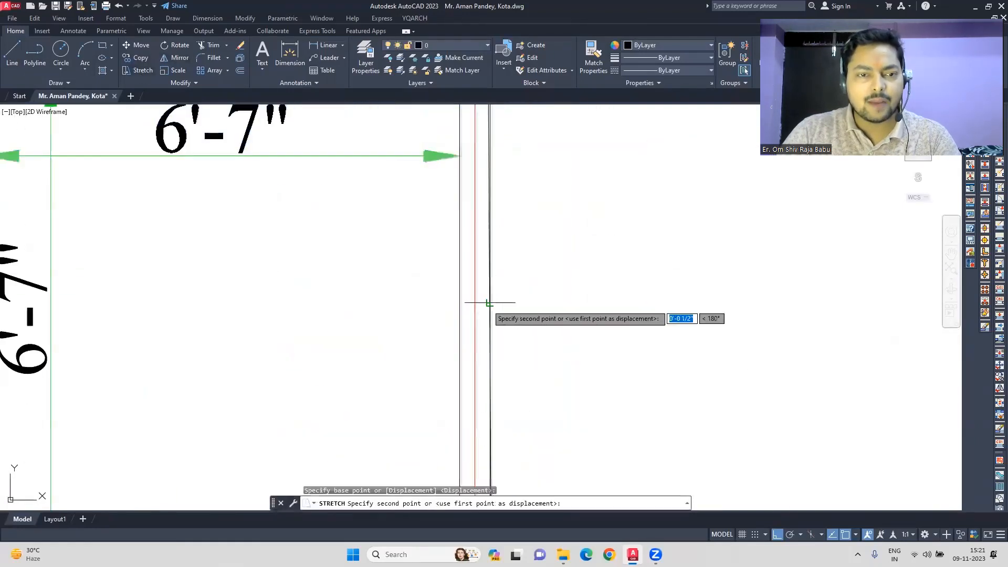
pyautogui.write('1')
pyautogui.press('Return')
# Measure the offset at the middle rooms' right wall with a temporary dimension and delete it
pyautogui.scroll(-2, 545, 321)
pyautogui.scroll(-4, 546, 272)
pyautogui.scroll(10, 517, 241)
pyautogui.write('dim')
pyautogui.click(491, 317)
pyautogui.click(529, 227)
pyautogui.click(520, 301)
pyautogui.press('Escape')
pyautogui.click(589, 276)
pyautogui.press('Delete')
# Redraw the vertical guide line between the upper rooms' right wall and the lower part of the plan
pyautogui.scroll(-10, 572, 274)
pyautogui.write('l')
pyautogui.click(551, 224)
pyautogui.scroll(-5, 556, 225)
pyautogui.click(563, 439)
pyautogui.press('Escape')
pyautogui.press('Delete')
# Measure the gap between the guide line and the upper-right corner of the middle rooms
pyautogui.moveTo(502, 185); pyautogui.dragTo(489, 368, button='middle')
pyautogui.scroll(12, 495, 205)
pyautogui.write('dim')
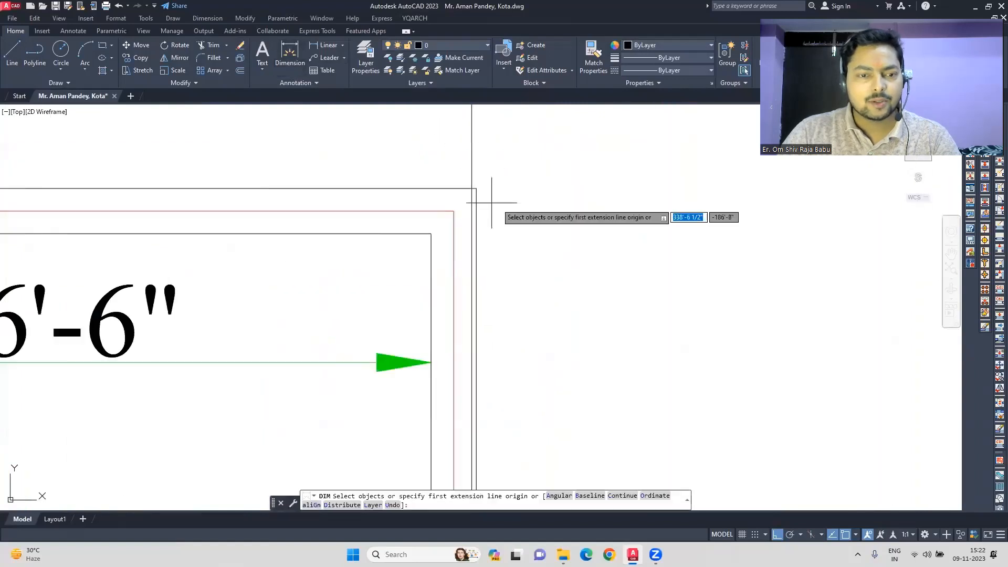
pyautogui.click(476, 190)
pyautogui.press('Escape')
# Stretch the right wall of the upper rooms so it lines up with the middle rooms' right wall
pyautogui.scroll(-10, 558, 192)
pyautogui.click(567, 182)
pyautogui.click(531, 401)
pyautogui.keyDown('shift'); pyautogui.click(547, 162); pyautogui.keyUp('shift')
pyautogui.scroll(8, 542, 180)
pyautogui.write('s')
pyautogui.click(589, 248)
pyautogui.scroll(-8, 588, 247)
pyautogui.scroll(9, 587, 304)
pyautogui.click(587, 304)
pyautogui.scroll(-4, 588, 305)
pyautogui.scroll(-6, 605, 308)
# Check the wall alignment with a trial dimension and delete the vertical guide line
pyautogui.moveTo(614, 350)
pyautogui.mouseDown(button='middle')
pyautogui.moveTo(583, 210)
pyautogui.moveTo(560, 331)
pyautogui.moveTo(495, 180)
pyautogui.moveTo(495, 205)
pyautogui.mouseUp(button='middle')
pyautogui.scroll(9, 535, 196)
pyautogui.write('dim')
pyautogui.click(125, 275)
pyautogui.press('Escape')
pyautogui.scroll(-8, 526, 210)
pyautogui.click(537, 367)
pyautogui.click(501, 339)
pyautogui.press('Delete')
pyautogui.scroll(-2, 546, 363)
pyautogui.moveTo(504, 295); pyautogui.dragTo(506, 363, button='middle')
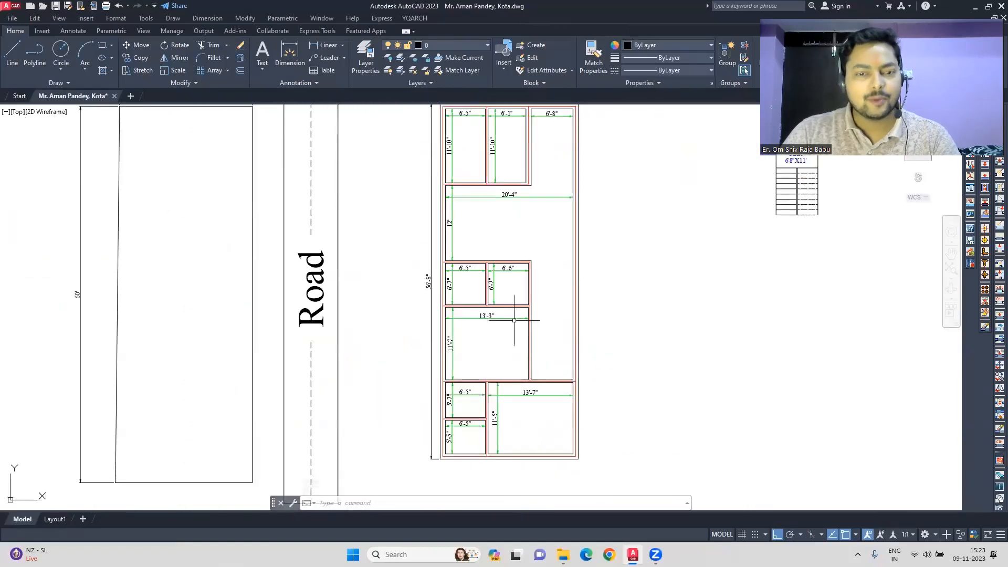
# Stretch the vertical partitions between the paired rooms along the full plan 1" to the right
pyautogui.scroll(2, 489, 453)
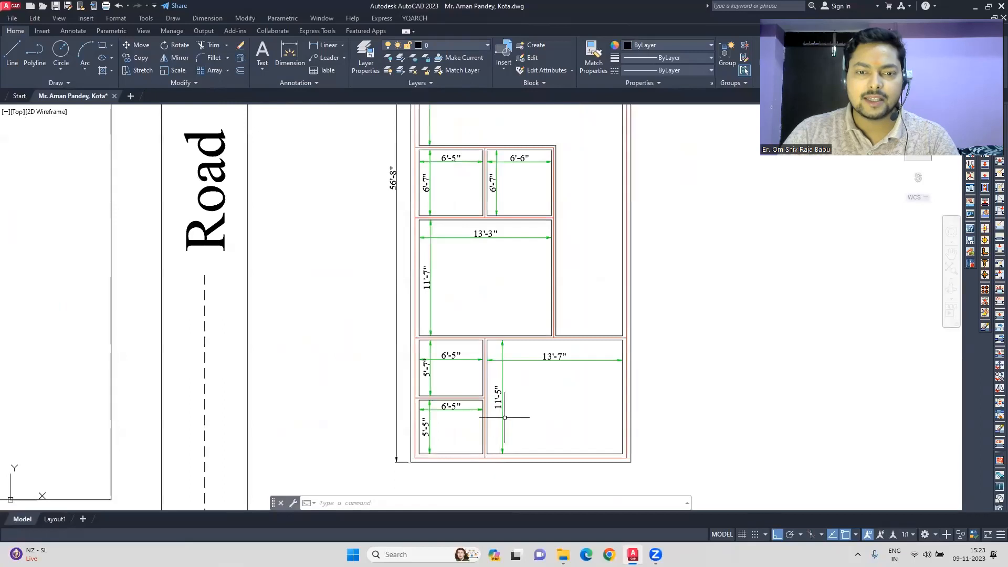
pyautogui.scroll(-2, 537, 414)
pyautogui.moveTo(517, 267); pyautogui.dragTo(504, 241, button='middle')
pyautogui.scroll(2, 516, 156)
pyautogui.scroll(-2, 502, 200)
pyautogui.scroll(2, 493, 414)
pyautogui.click(523, 465)
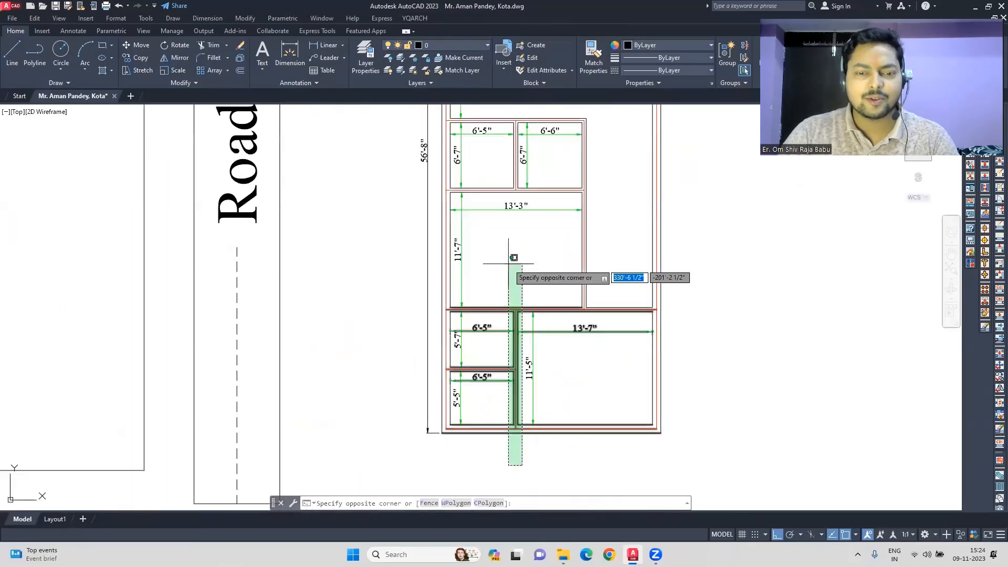
pyautogui.scroll(-3, 514, 257)
pyautogui.moveTo(508, 110); pyautogui.dragTo(508, 226, button='middle')
pyautogui.scroll(3, 508, 226)
pyautogui.click(508, 226)
pyautogui.press('Return')
pyautogui.click(514, 343)
pyautogui.write('1')
pyautogui.press('Return')
# Try to stretch the horizontal wall below the 13'-3" wide room upward
pyautogui.scroll(-1, 513, 158)
pyautogui.moveTo(537, 354)
pyautogui.mouseDown(button='middle')
pyautogui.moveTo(537, 182)
pyautogui.moveTo(482, 296)
pyautogui.mouseUp(button='middle')
pyautogui.click(652, 376)
pyautogui.click(377, 340)
pyautogui.click(138, 71)
pyautogui.click(543, 360)
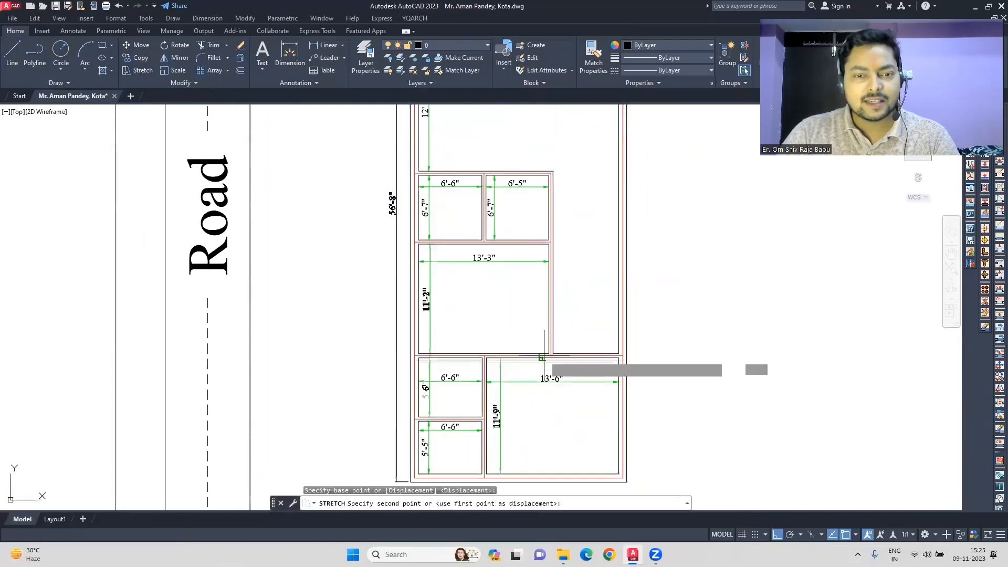
pyautogui.press('Return')
pyautogui.moveTo(608, 355); pyautogui.dragTo(606, 296, button='middle')
pyautogui.scroll(2, 472, 308)
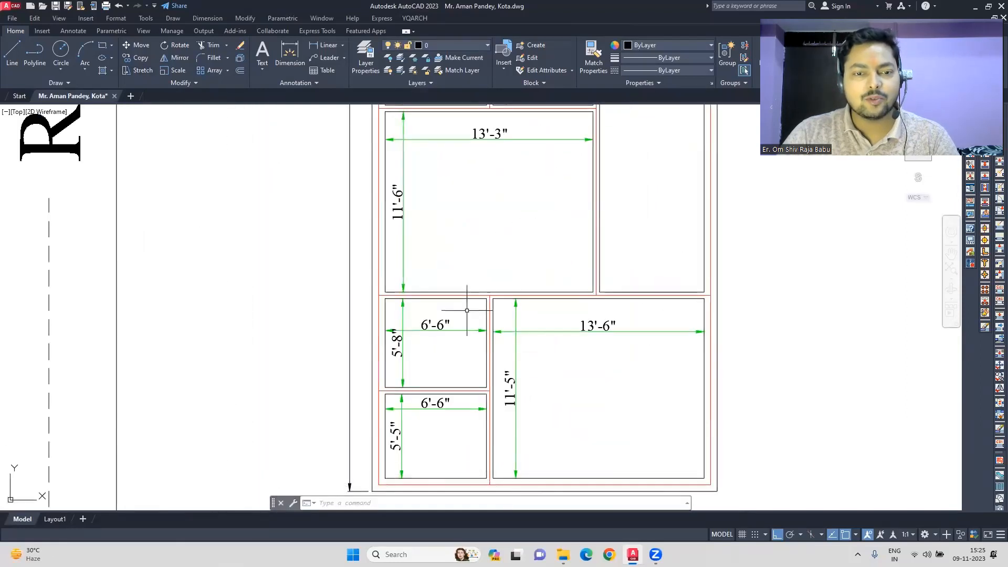
pyautogui.hotkey('ctrl', 'z')
pyautogui.hotkey('ctrl', 'z')
# Stretch the horizontal wall below the 13'-3" wide room upward by 1"
pyautogui.click(636, 371)
pyautogui.click(377, 341)
pyautogui.click(138, 70)
pyautogui.click(518, 360)
pyautogui.write('1"')
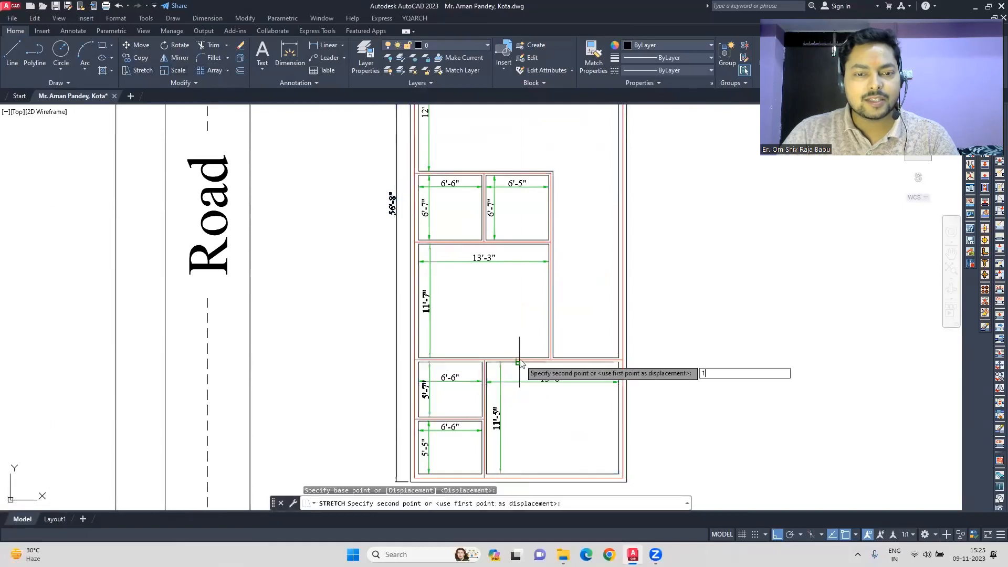
pyautogui.press('Return')
pyautogui.press('Escape')
pyautogui.click(670, 391)
pyautogui.click(380, 339)
pyautogui.write('s')
pyautogui.press('Return')
pyautogui.click(517, 359)
pyautogui.write('1"')
pyautogui.press('Return')
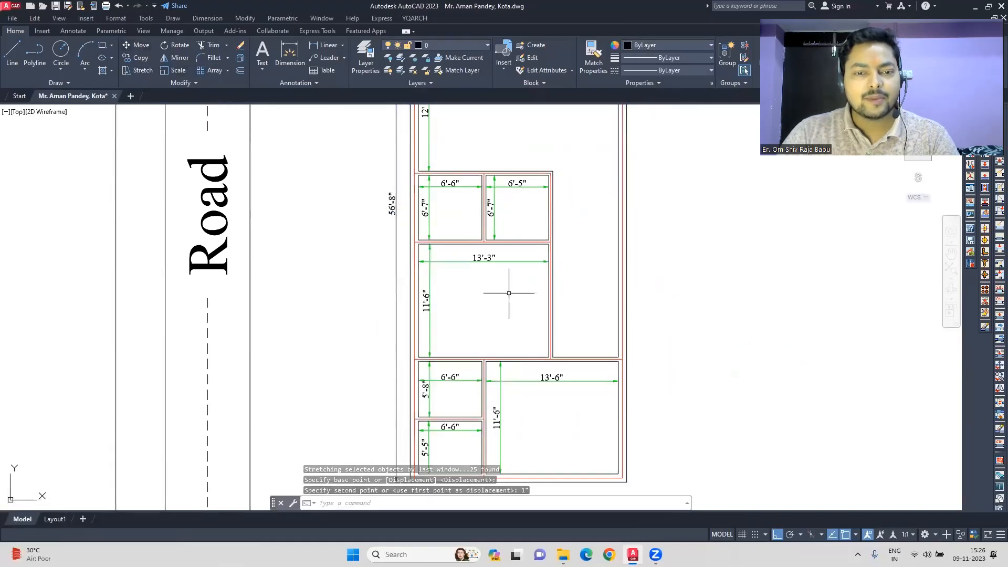
# Dimension the clear width of the passage beside the 13'-3" wide room, near its lower end
pyautogui.click(290, 54)
pyautogui.click(596, 358)
pyautogui.click(599, 348)
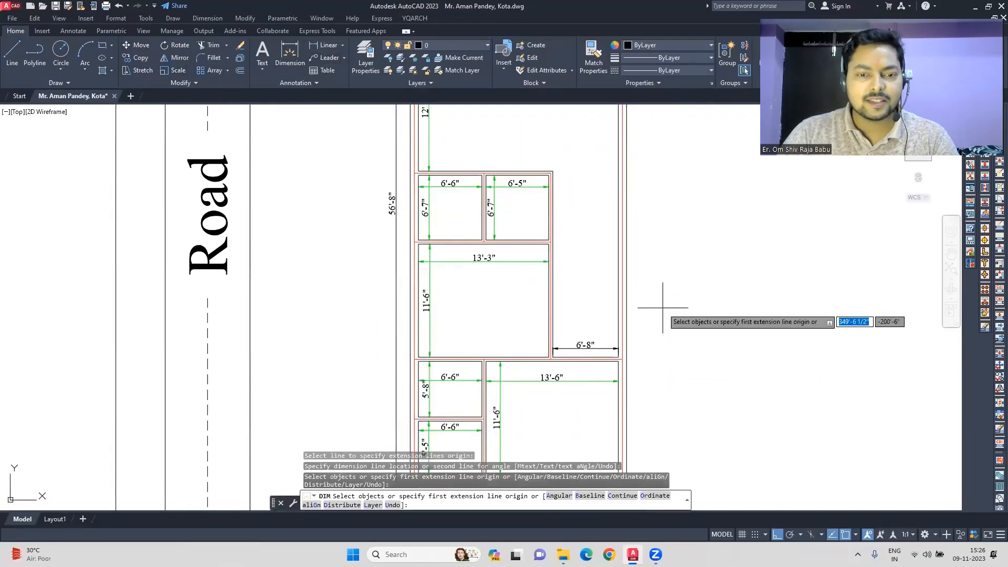
pyautogui.scroll(-3, 639, 307)
pyautogui.scroll(3, 639, 295)
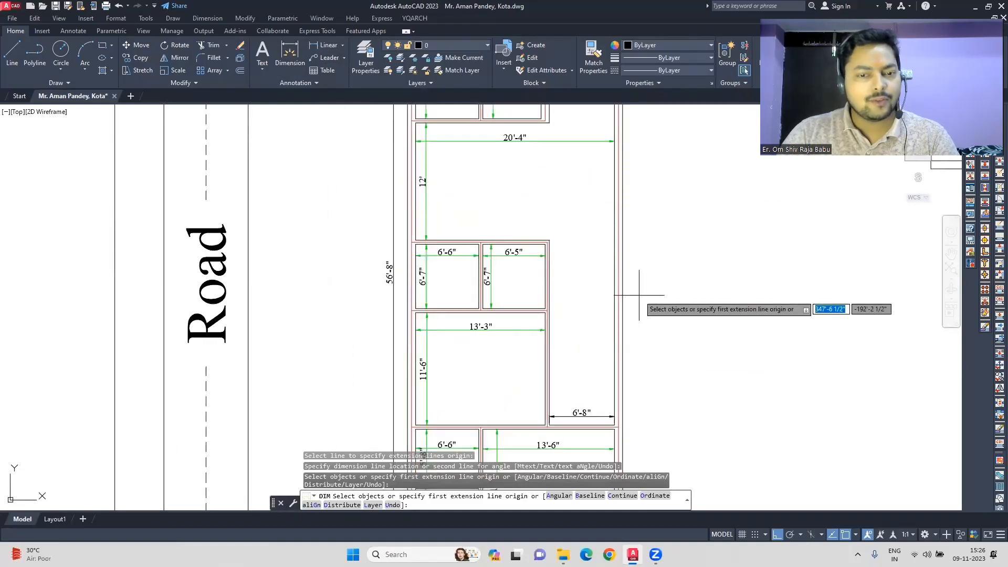
pyautogui.scroll(-3, 639, 295)
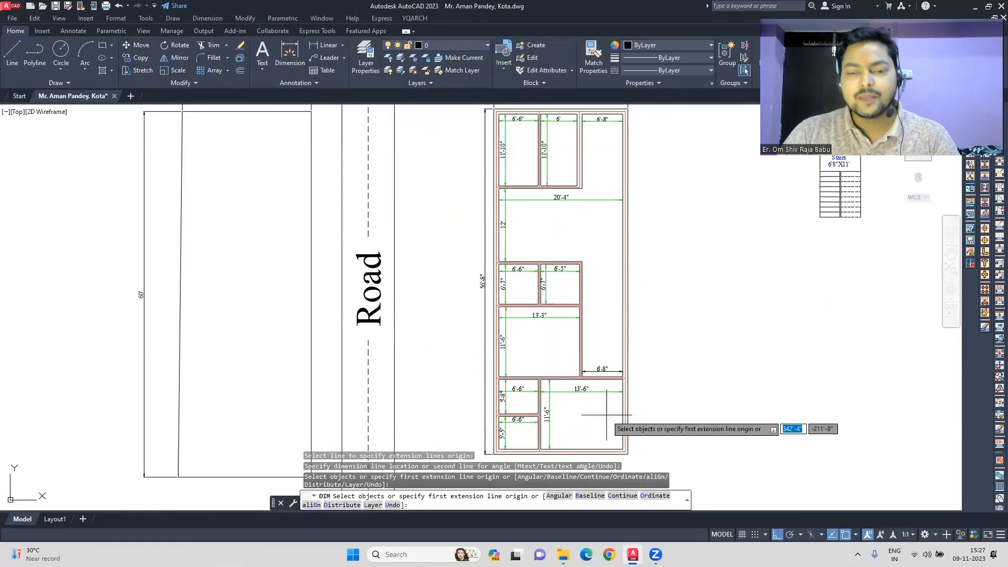
pyautogui.scroll(4, 531, 464)
pyautogui.click(565, 355)
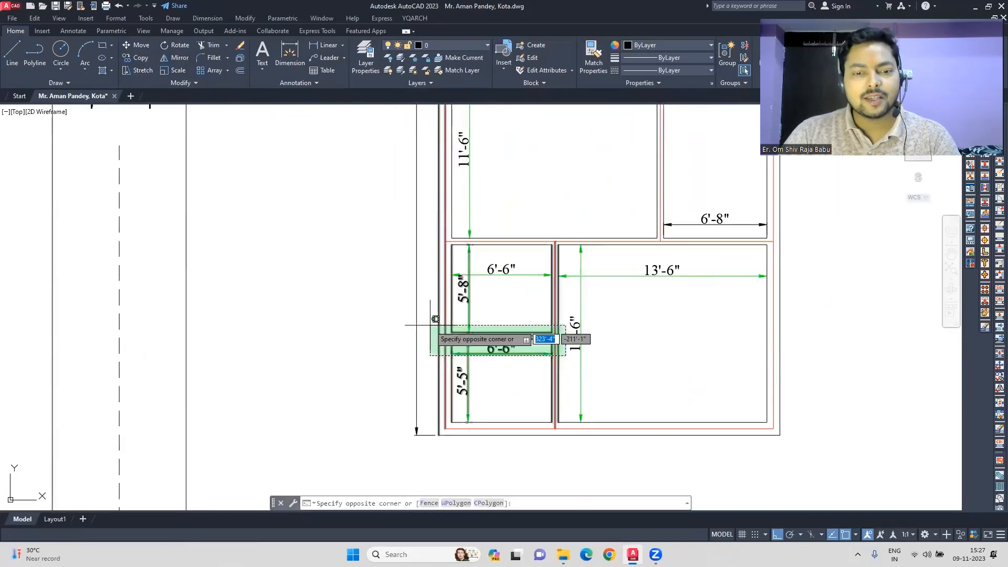
pyautogui.click(430, 324)
pyautogui.click(173, 70)
pyautogui.click(523, 337)
pyautogui.press('Escape')
# Stretch the wall between the two stacked lower-left rooms upward by 7"
pyautogui.click(566, 355)
pyautogui.click(431, 321)
pyautogui.click(142, 71)
pyautogui.click(531, 340)
pyautogui.write('7')
pyautogui.press('Return')
pyautogui.moveTo(538, 214); pyautogui.dragTo(518, 288, button='middle')
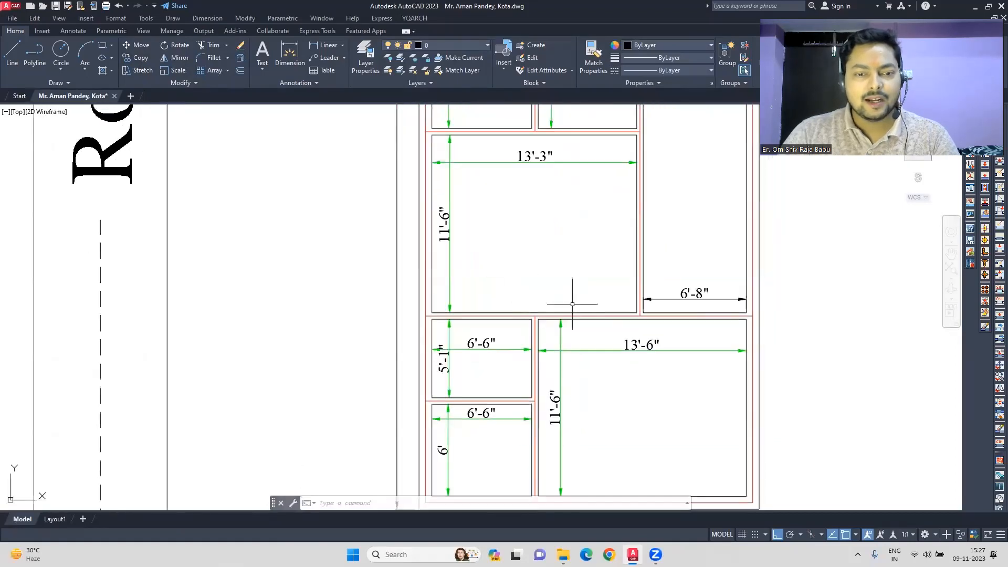
# Stretch the horizontal wall below the two small middle rooms upward by 6"
pyautogui.moveTo(645, 378); pyautogui.dragTo(640, 349, button='middle')
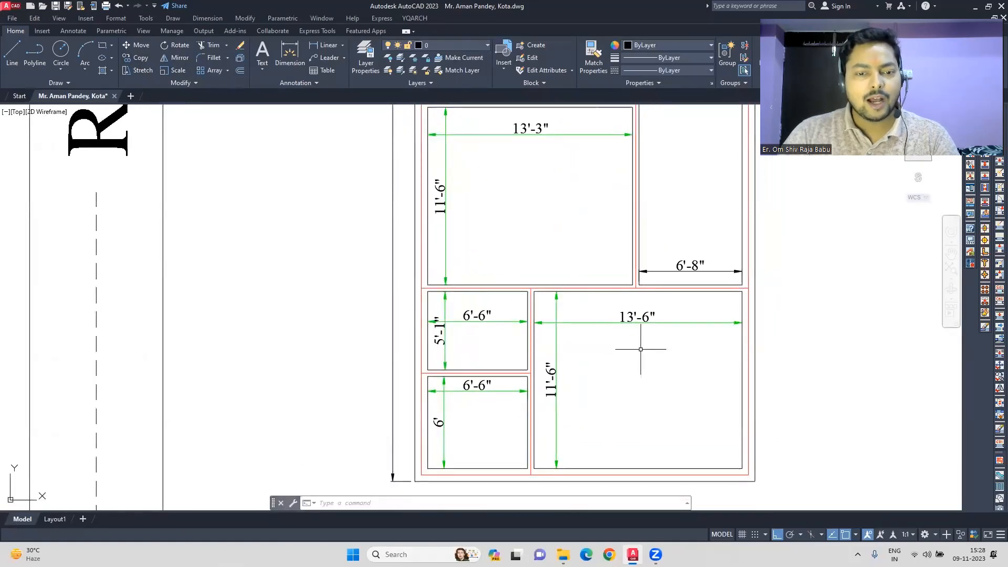
pyautogui.moveTo(543, 205); pyautogui.dragTo(528, 314, button='middle')
pyautogui.scroll(-4, 542, 325)
pyautogui.scroll(2, 572, 223)
pyautogui.moveTo(531, 271); pyautogui.dragTo(529, 253, button='middle')
pyautogui.scroll(2, 429, 304)
pyautogui.click(670, 312)
pyautogui.click(419, 283)
pyautogui.click(139, 70)
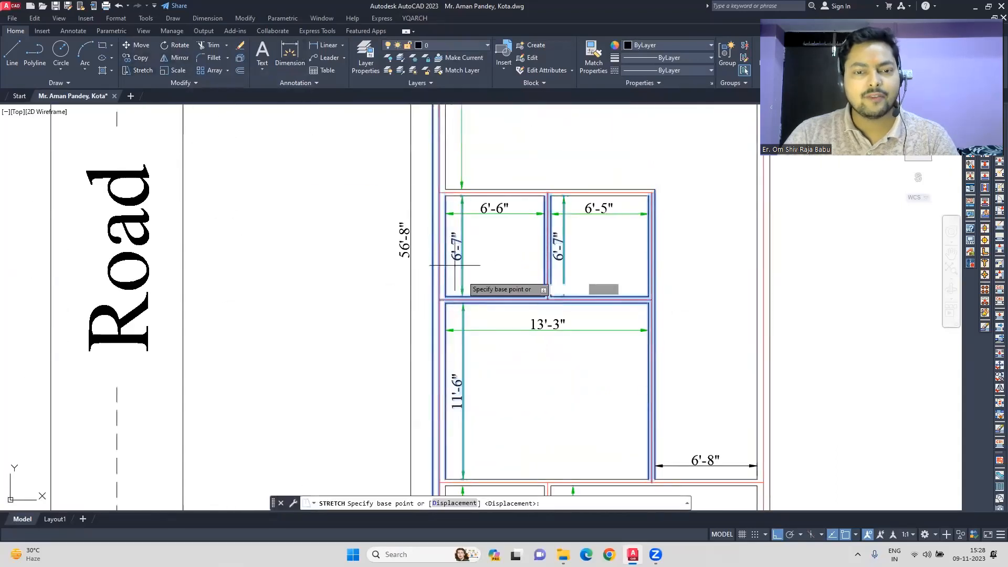
pyautogui.click(507, 302)
pyautogui.write('6')
pyautogui.press('Return')
pyautogui.scroll(-4, 637, 242)
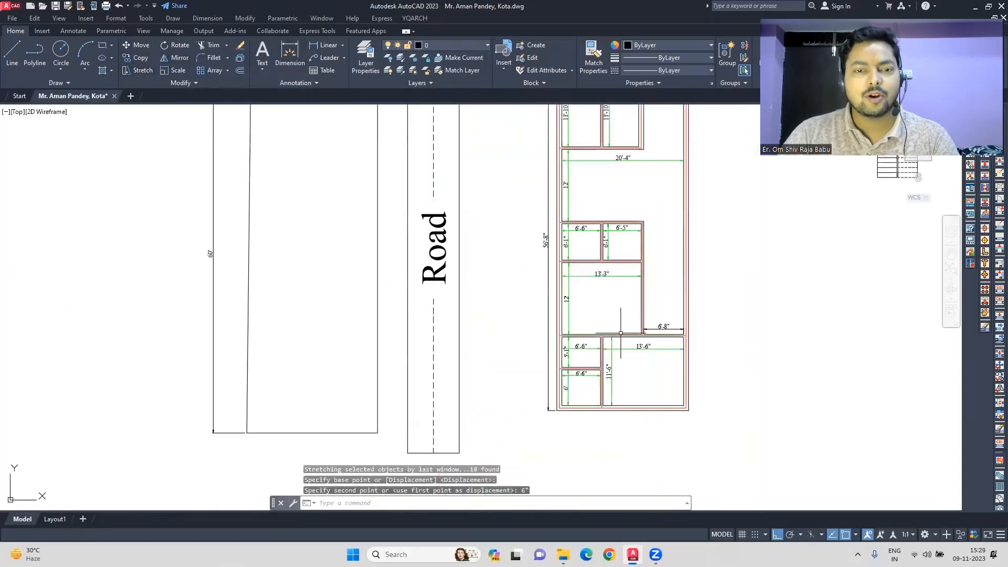
# Stretch the wall between the stacked lower-left rooms and the plan's bottom wall upward together by 1"
pyautogui.scroll(2, 607, 379)
pyautogui.click(788, 458)
pyautogui.click(459, 341)
pyautogui.click(140, 71)
pyautogui.click(576, 353)
pyautogui.write('1')
pyautogui.press('Return')
# Stretch the wall below the two small middle rooms and everything beneath it upward by 1"
pyautogui.moveTo(735, 221); pyautogui.dragTo(711, 270, button='middle')
pyautogui.click(753, 491)
pyautogui.click(452, 218)
pyautogui.click(140, 70)
pyautogui.click(558, 226)
pyautogui.write('1')
pyautogui.press('Return')
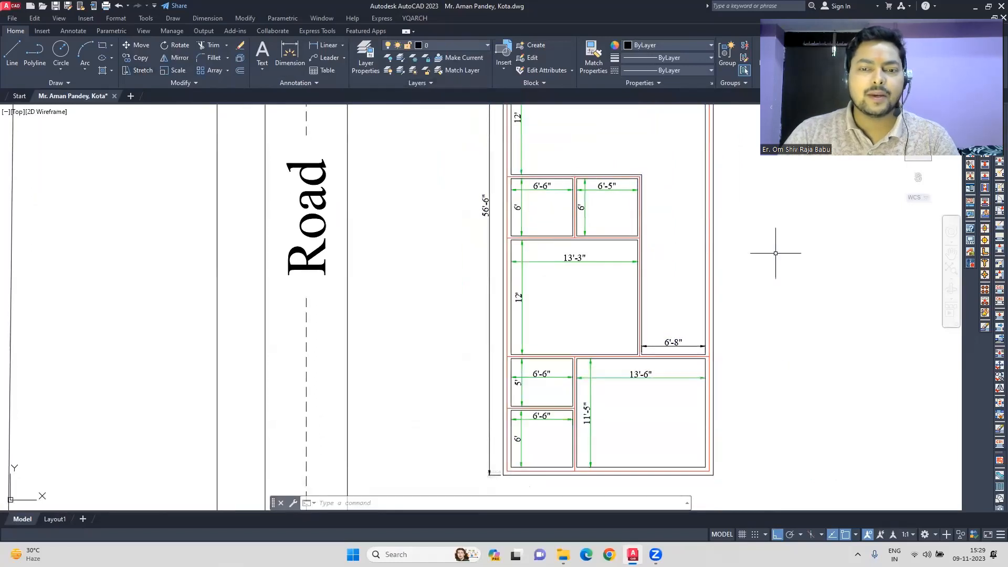
# Stretch the plan's top wall upward by 2"
pyautogui.moveTo(761, 202); pyautogui.dragTo(761, 302, button='middle')
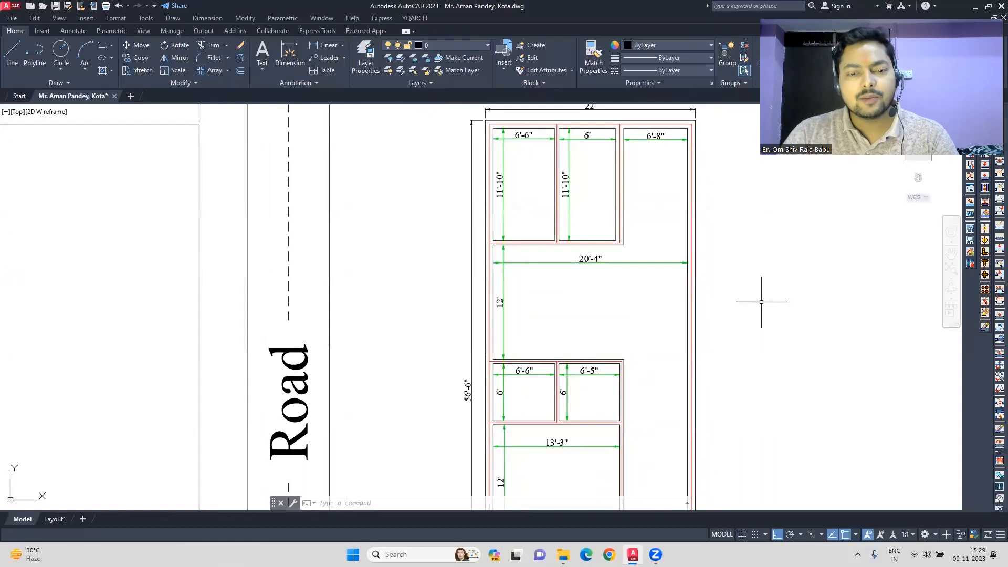
pyautogui.moveTo(731, 234); pyautogui.dragTo(732, 267, button='middle')
pyautogui.click(725, 178)
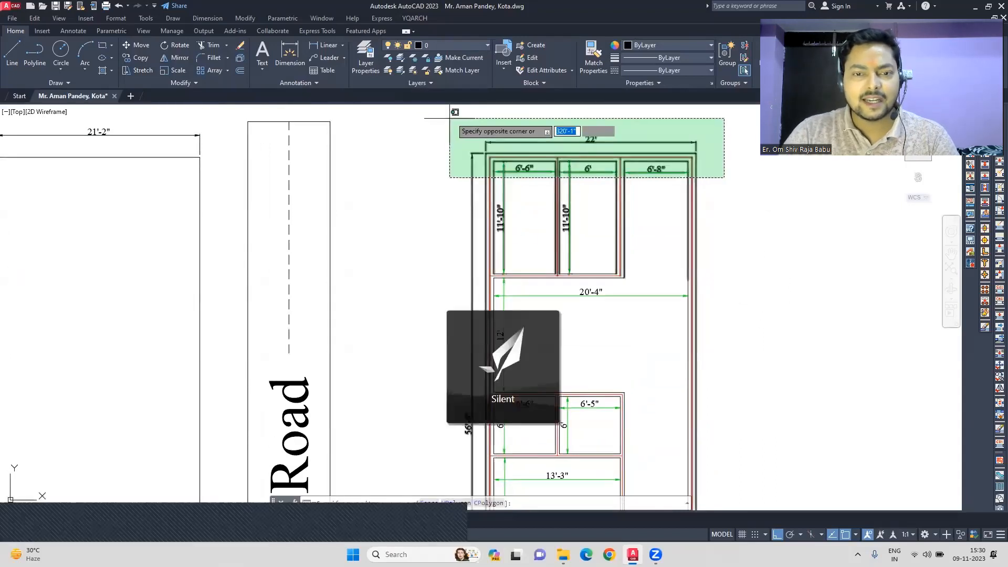
pyautogui.click(449, 119)
pyautogui.click(139, 70)
pyautogui.click(588, 165)
pyautogui.write('2')
pyautogui.press('Return')
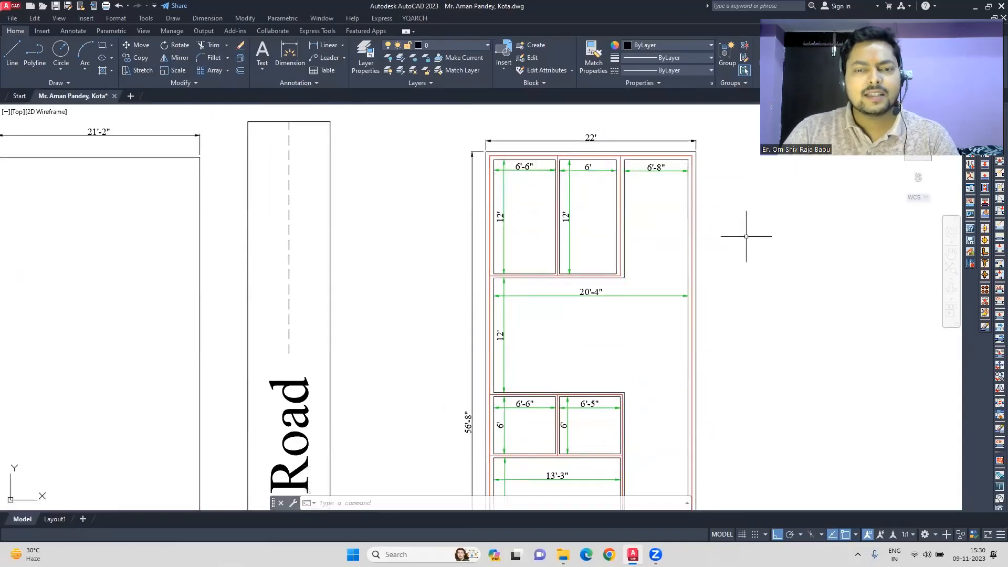
# Copy the small compass symbol freely into the open area between the plan and the stairs block
pyautogui.moveTo(741, 324); pyautogui.dragTo(734, 179, button='middle')
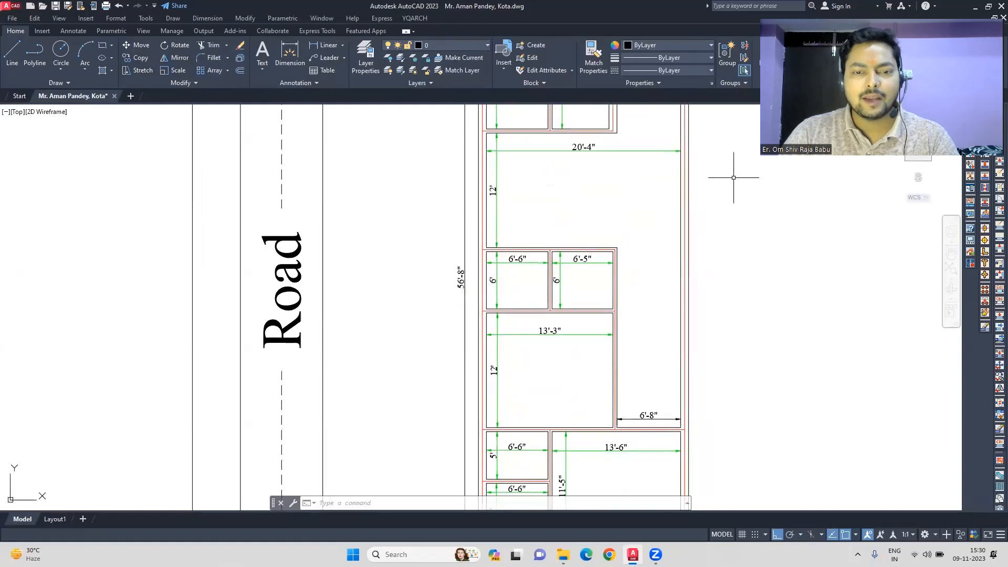
pyautogui.scroll(-3, 734, 178)
pyautogui.moveTo(742, 214); pyautogui.dragTo(710, 192, button='middle')
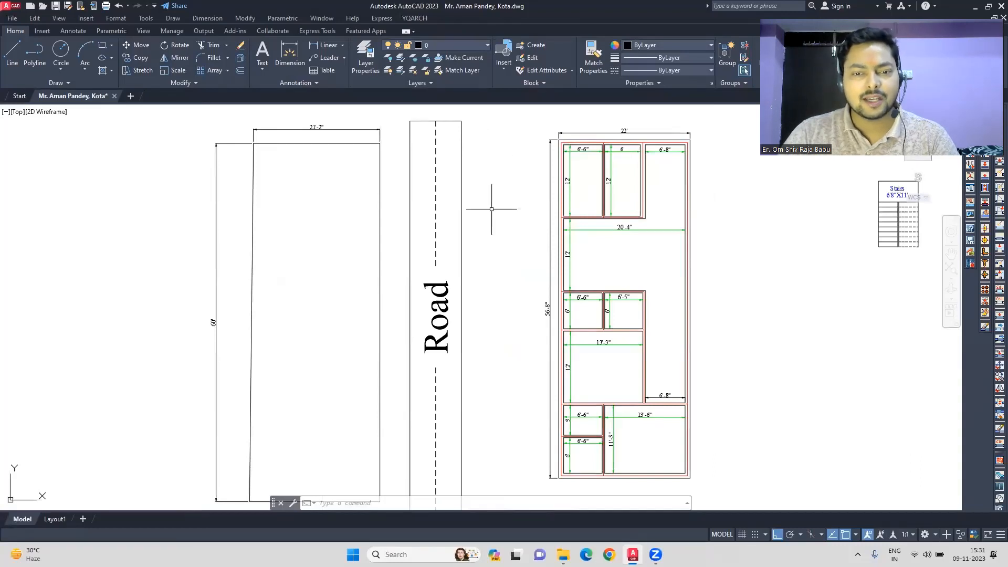
pyautogui.scroll(4, 353, 299)
pyautogui.click(368, 205)
pyautogui.click(428, 285)
pyautogui.click(137, 58)
pyautogui.press('F8')
pyautogui.click(338, 264)
pyautogui.click(625, 297)
pyautogui.press('Escape')
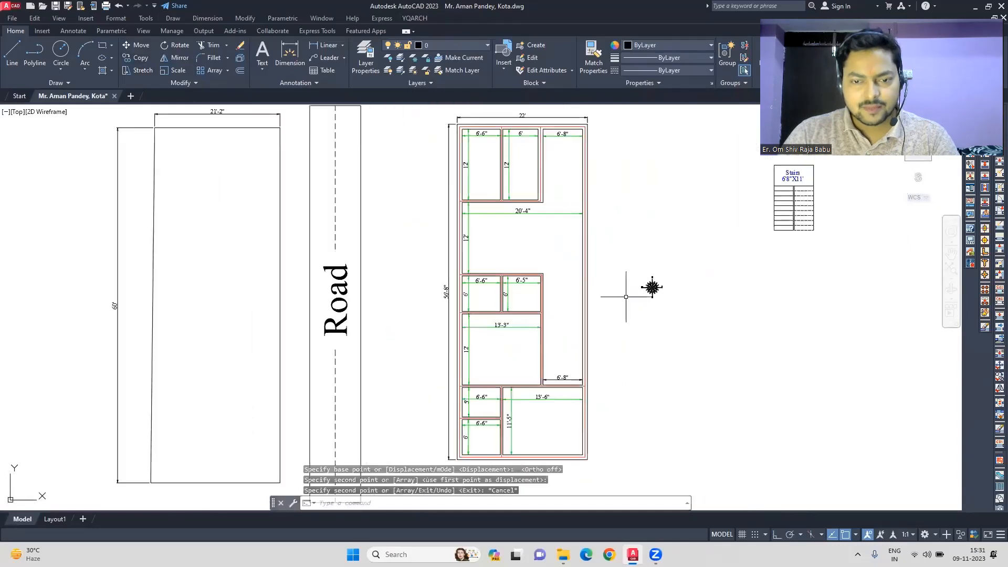
# Mirror the copied compass symbol to orient it with S above, N below, E towards the plan and W away from it
pyautogui.scroll(8, 667, 285)
pyautogui.click(461, 198)
pyautogui.click(686, 402)
pyautogui.click(179, 58)
pyautogui.click(647, 205)
pyautogui.click(777, 535)
pyautogui.click(667, 436)
pyautogui.click(435, 212)
pyautogui.click(681, 407)
pyautogui.click(180, 58)
pyautogui.click(475, 435)
pyautogui.click(499, 468)
pyautogui.click(180, 58)
pyautogui.click(504, 235)
pyautogui.click(531, 268)
# Move the compass symbol horizontally farther away from the house plan
pyautogui.moveTo(340, 196); pyautogui.dragTo(337, 300, button='middle')
pyautogui.scroll(-5, 452, 291)
pyautogui.click(430, 228)
pyautogui.click(507, 292)
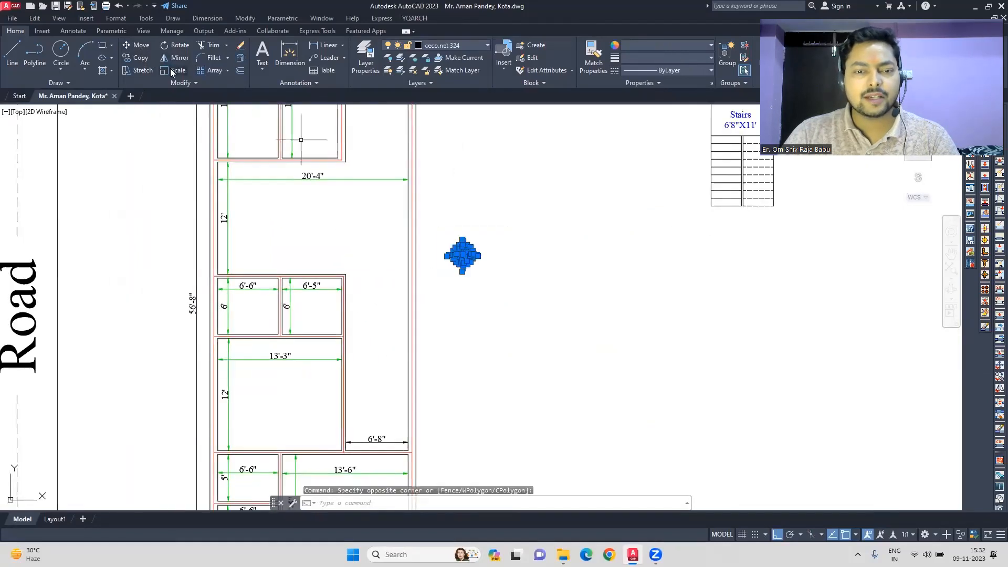
pyautogui.click(136, 46)
pyautogui.click(430, 226)
pyautogui.click(547, 226)
pyautogui.press('Escape')
# Scale the compass symbol up by a factor of 4
pyautogui.click(548, 229)
pyautogui.click(611, 286)
pyautogui.click(177, 70)
pyautogui.click(578, 280)
pyautogui.write('4')
pyautogui.press('Return')
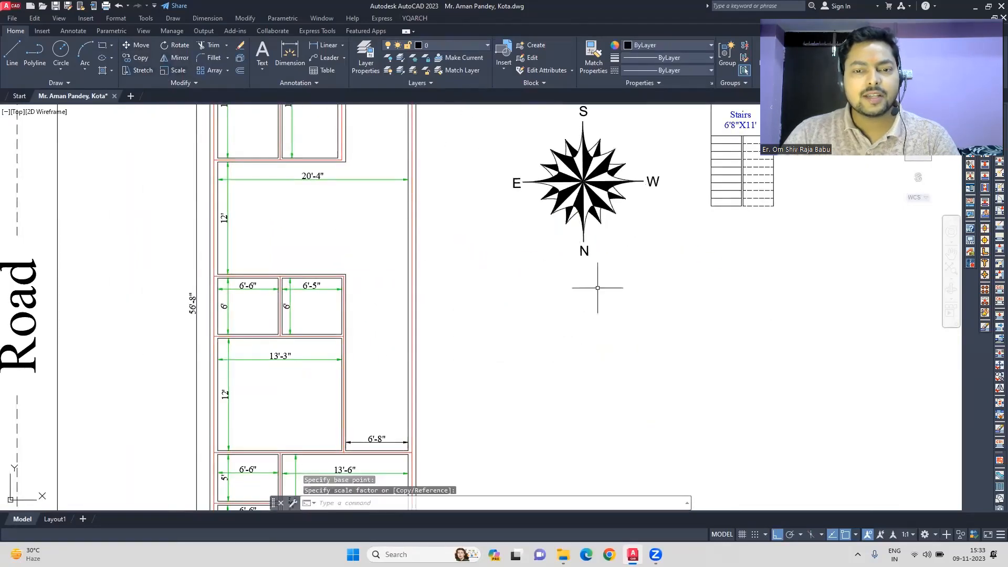
# Add the multiline text "Kitchen" to the 6'-6" by 12' room in the plan's upper-left corner and move it down to mid-room
pyautogui.scroll(-5, 517, 306)
pyautogui.moveTo(463, 281); pyautogui.dragTo(549, 266, button='middle')
pyautogui.moveTo(434, 217); pyautogui.dragTo(481, 232, button='middle')
pyautogui.write('t')
pyautogui.press('Return')
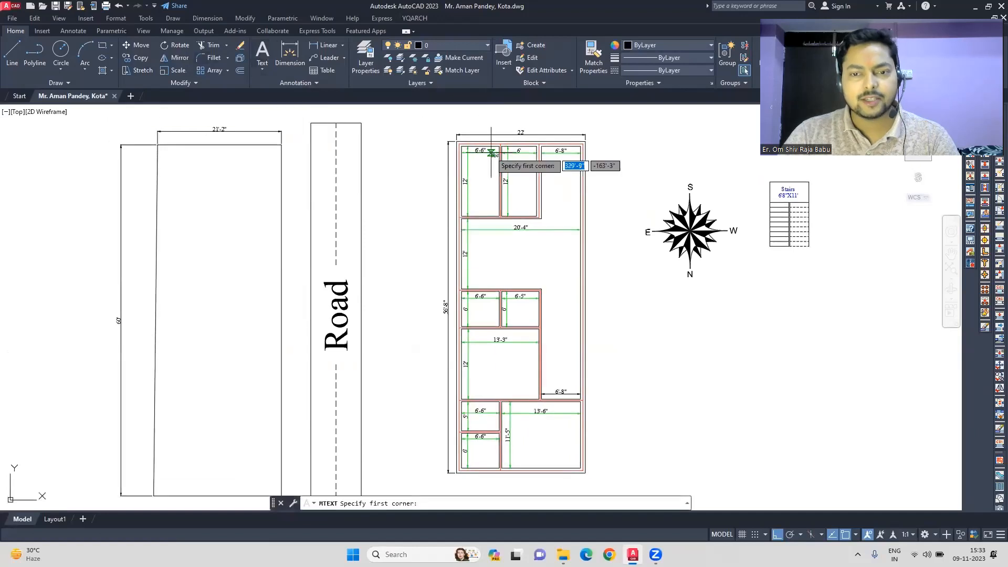
pyautogui.scroll(5, 485, 163)
pyautogui.click(455, 182)
pyautogui.click(518, 219)
pyautogui.write('Kitchen')
pyautogui.click(334, 165)
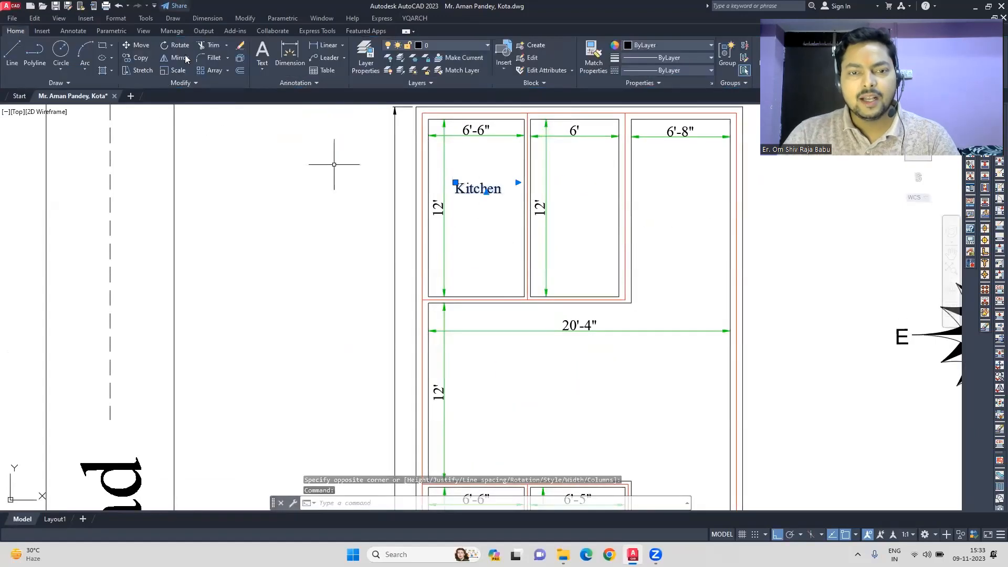
pyautogui.click(139, 46)
pyautogui.click(493, 232)
pyautogui.click(465, 202)
# Copy the Kitchen label into the two adjoining upper spaces and place the last copy just below the 6'-8" dimension
pyautogui.click(139, 58)
pyautogui.click(471, 231)
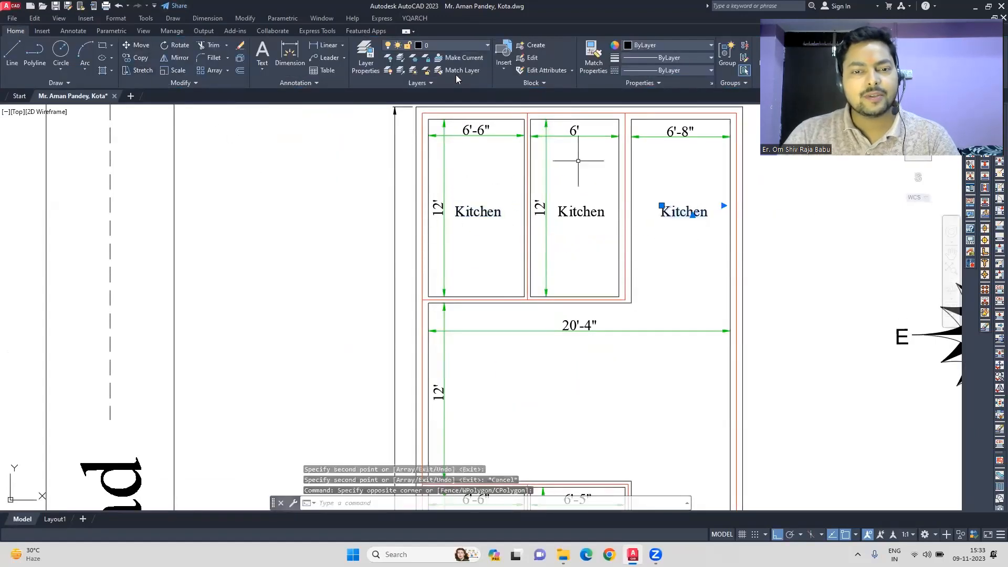
pyautogui.click(299, 362)
pyautogui.click(623, 141)
pyautogui.moveTo(272, 200); pyautogui.dragTo(248, 432, button='middle')
# Copy the Kitchen labels of the first two upper rooms straight down into the rooms below
pyautogui.click(533, 176)
pyautogui.click(139, 58)
pyautogui.click(236, 343)
pyautogui.moveTo(235, 370); pyautogui.dragTo(236, 159, button='middle')
pyautogui.click(239, 273)
pyautogui.moveTo(243, 343); pyautogui.dragTo(243, 154, button='middle')
pyautogui.click(253, 296)
pyautogui.click(264, 219)
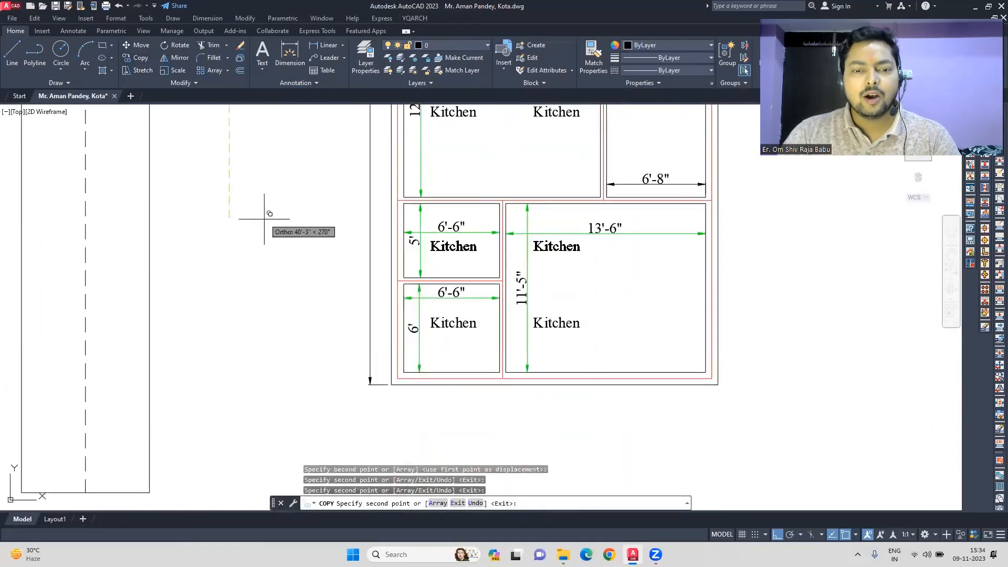
# Centre a single label in the 13'-3" wide room and copy another label into the 6'-8" wide passage
pyautogui.moveTo(792, 298); pyautogui.dragTo(822, 418, button='middle')
pyautogui.click(662, 404)
pyautogui.moveTo(671, 396); pyautogui.dragTo(625, 459, button='middle')
pyautogui.click(452, 297)
pyautogui.click(472, 352)
pyautogui.click(521, 352)
pyautogui.scroll(-2, 578, 315)
pyautogui.click(572, 122)
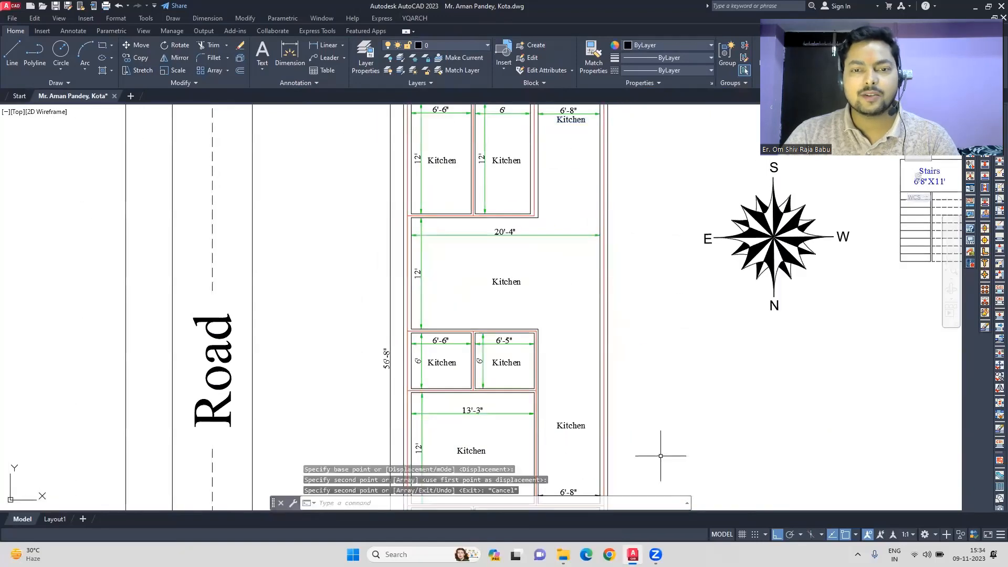
# Change the label of the 6' by 12' room to "Dining Room" and the upper 6'-8" space's label to "Stairs"
pyautogui.scroll(4, 506, 173)
pyautogui.doubleClick(489, 299)
pyautogui.write('Dining Room')
pyautogui.click(455, 303)
pyautogui.doubleClick(653, 195)
pyautogui.write('Stairs')
pyautogui.click(592, 198)
# Change the 20'-4" wide room's label to "Drawing Room", widen its text frame to one line and reposition it
pyautogui.scroll(-5, 592, 210)
pyautogui.doubleClick(547, 266)
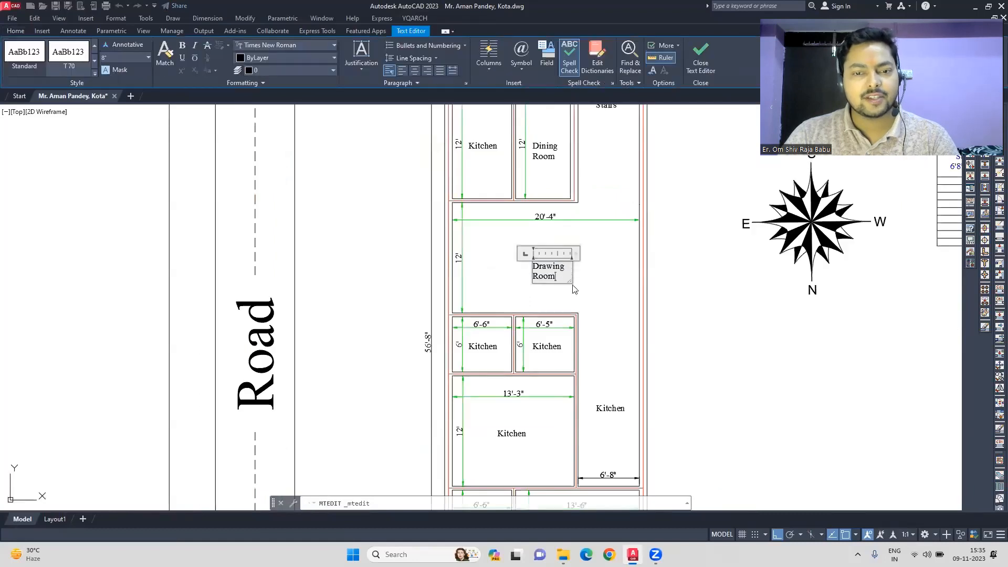
pyautogui.moveTo(571, 282); pyautogui.dragTo(601, 284)
pyautogui.click(604, 294)
pyautogui.click(559, 266)
pyautogui.write('m')
pyautogui.click(432, 259)
pyautogui.click(423, 259)
# Relabel the two small middle rooms "Common Toilet" (6'-6" wide) and "Store Room" (6'-5" wide)
pyautogui.moveTo(609, 329); pyautogui.dragTo(627, 262, button='middle')
pyautogui.doubleClick(500, 279)
pyautogui.write('Toi')
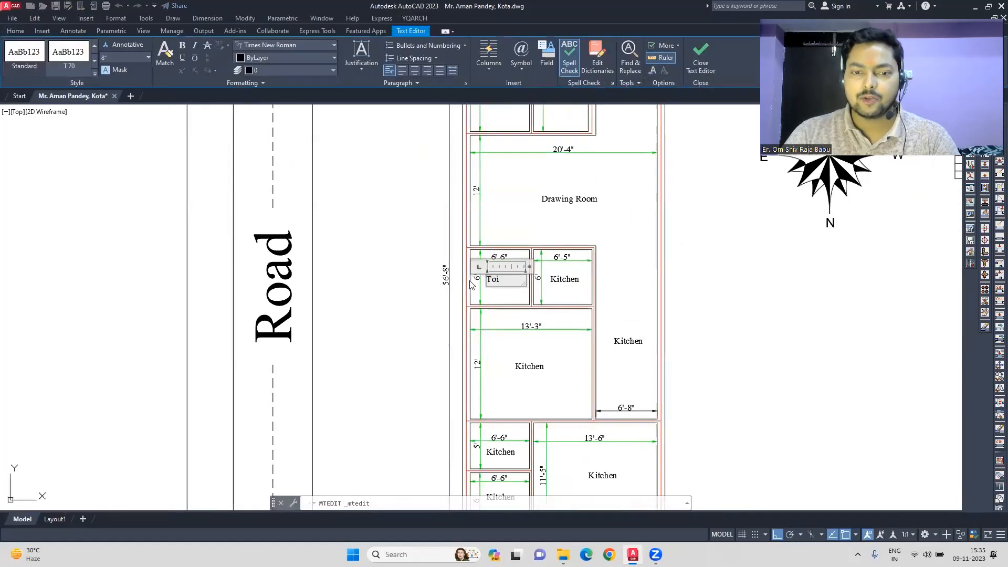
pyautogui.press('BackSpace')
pyautogui.press('BackSpace')
pyautogui.press('BackSpace')
pyautogui.write('Common Toilet')
pyautogui.click(470, 285)
pyautogui.doubleClick(562, 280)
pyautogui.write('Store Room')
pyautogui.click(632, 289)
# Relabel the 13'-3" wide room "Bedroom" and the 13'-6" wide room "Master Bedoom"
pyautogui.moveTo(586, 463); pyautogui.dragTo(579, 383, button='middle')
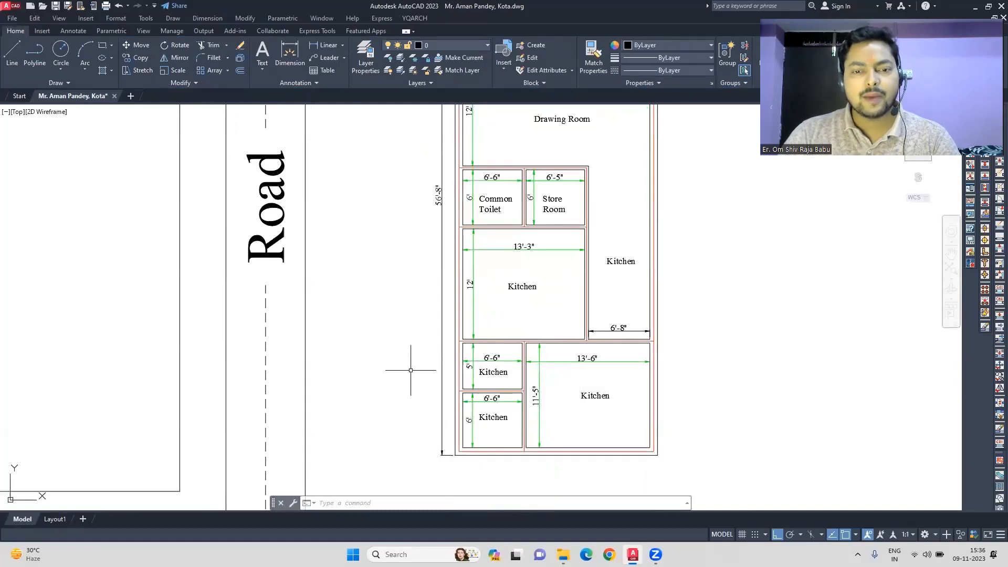
pyautogui.doubleClick(522, 286)
pyautogui.write('Bedroom')
pyautogui.click(578, 398)
pyautogui.doubleClick(578, 398)
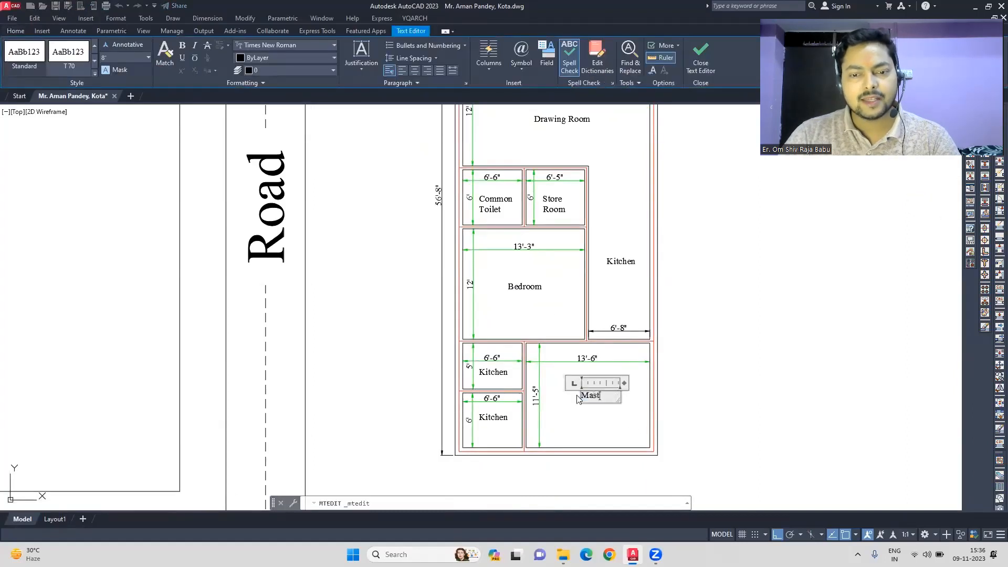
pyautogui.click(501, 374)
# Relabel the two stacked lower-left rooms "Dressing Area" for the 5' one and "Attached Toilet" for the 6' one
pyautogui.doubleClick(500, 374)
pyautogui.write('Dressing Area')
pyautogui.click(492, 417)
pyautogui.doubleClick(493, 417)
pyautogui.write('Sttached T')
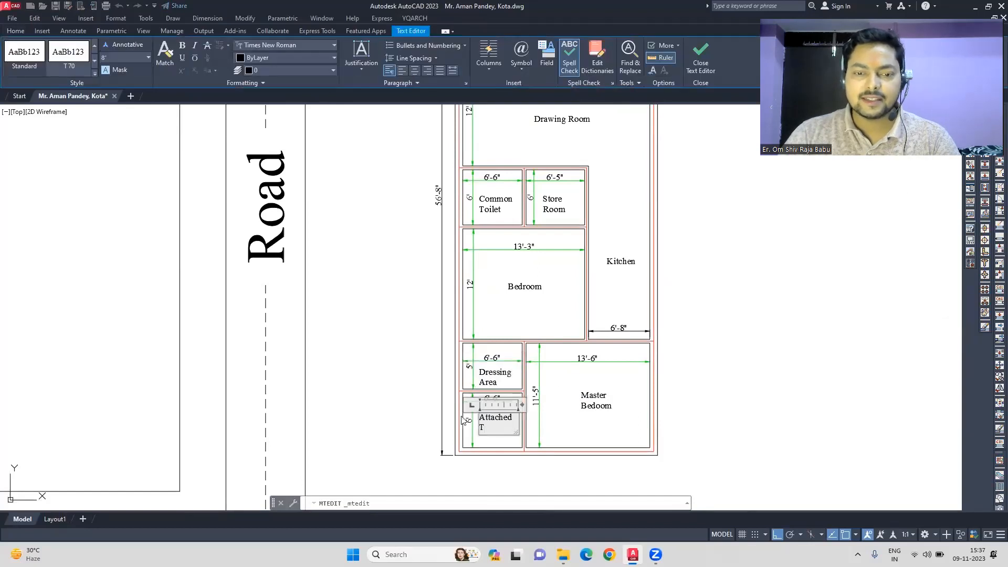
pyautogui.write('oilet')
pyautogui.click(575, 432)
# Move the compass and the stairs block together horizontally, leaving more free space beside the house plan
pyautogui.scroll(-2, 669, 400)
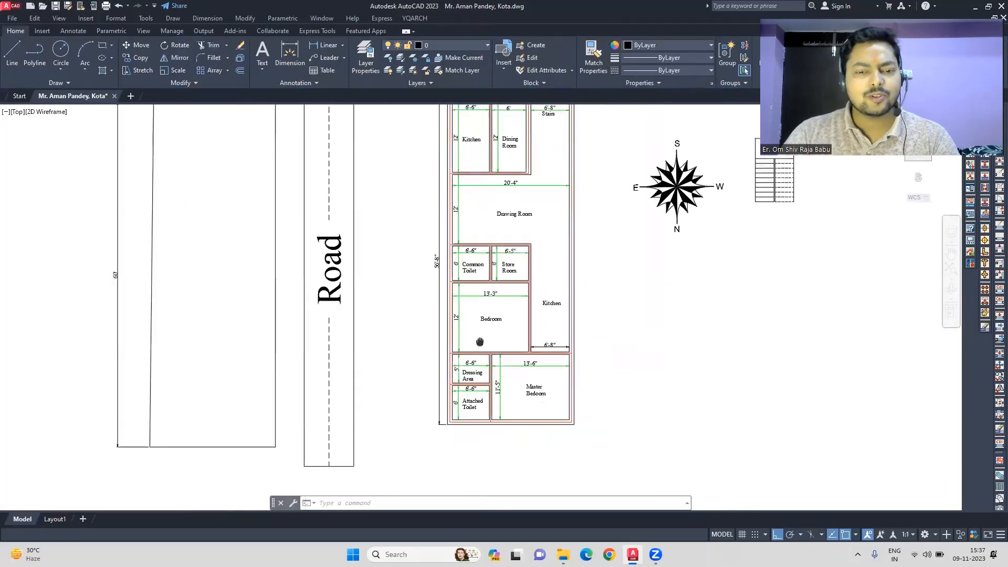
pyautogui.moveTo(544, 286); pyautogui.dragTo(364, 310, button='middle')
pyautogui.click(408, 148)
pyautogui.click(596, 286)
pyautogui.click(138, 45)
pyautogui.click(472, 294)
pyautogui.click(708, 294)
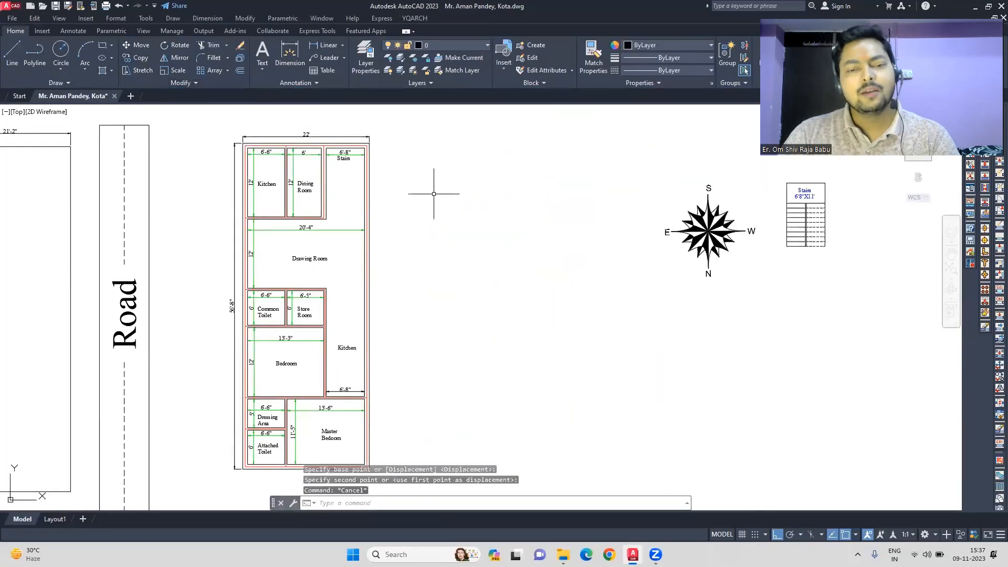
# Select the outer wall lines and the upper and vertical wall lines around the Kitchen, Dining Room and Stairs
pyautogui.scroll(8, 234, 136)
pyautogui.click(321, 187)
pyautogui.click(288, 236)
pyautogui.click(320, 237)
pyautogui.click(506, 217)
pyautogui.scroll(-2, 888, 260)
pyautogui.moveTo(888, 260); pyautogui.dragTo(606, 191, button='middle')
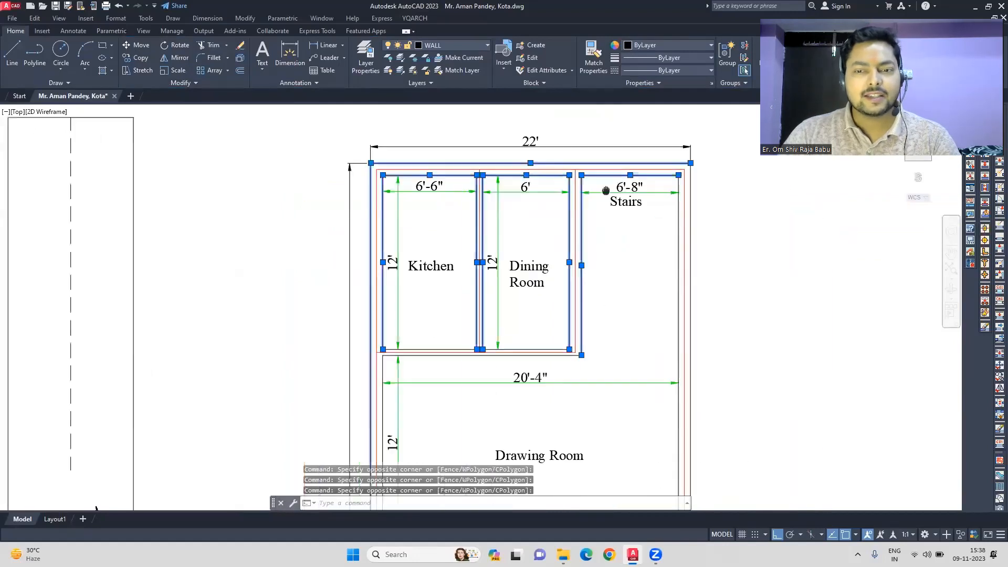
# Add the wall lines below the Kitchen and Dining Room and the Drawing Room's side walls to the selection
pyautogui.scroll(1, 518, 352)
pyautogui.click(427, 272)
pyautogui.click(342, 280)
pyautogui.click(211, 304)
pyautogui.click(681, 304)
pyautogui.scroll(-2, 633, 241)
pyautogui.scroll(2, 484, 388)
# Add the Drawing Room's lower wall line and the upper and side wall lines of Common Toilet and Store Room to the selection
pyautogui.click(459, 330)
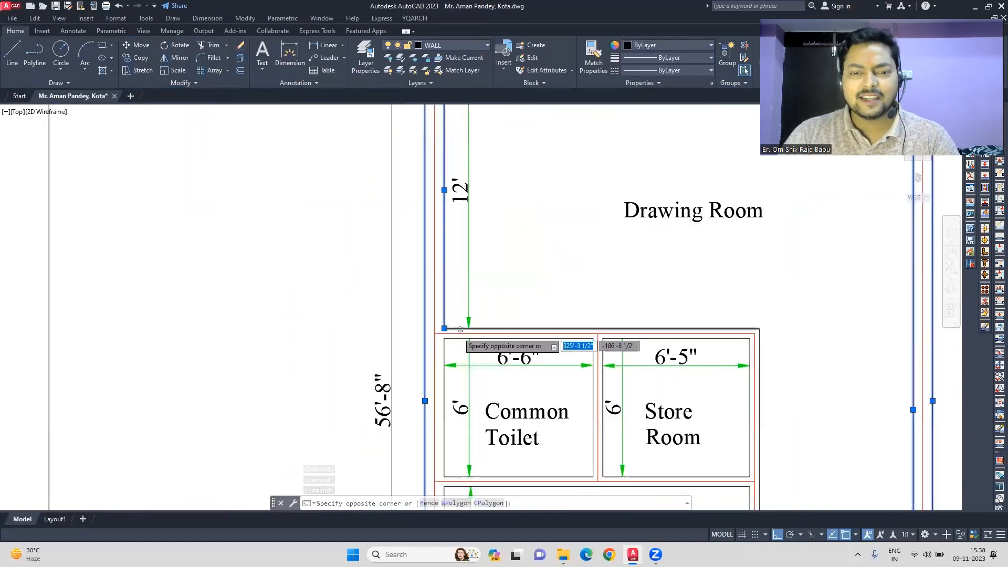
pyautogui.click(458, 332)
pyautogui.scroll(2, 458, 331)
pyautogui.click(429, 362)
pyautogui.scroll(-2, 502, 245)
pyautogui.scroll(2, 766, 278)
pyautogui.click(804, 331)
pyautogui.click(789, 335)
pyautogui.scroll(-3, 789, 336)
pyautogui.scroll(3, 729, 437)
# Add the lower wall lines of Common Toilet and Store Room and the Bedroom's wall lines to the selection
pyautogui.click(554, 320)
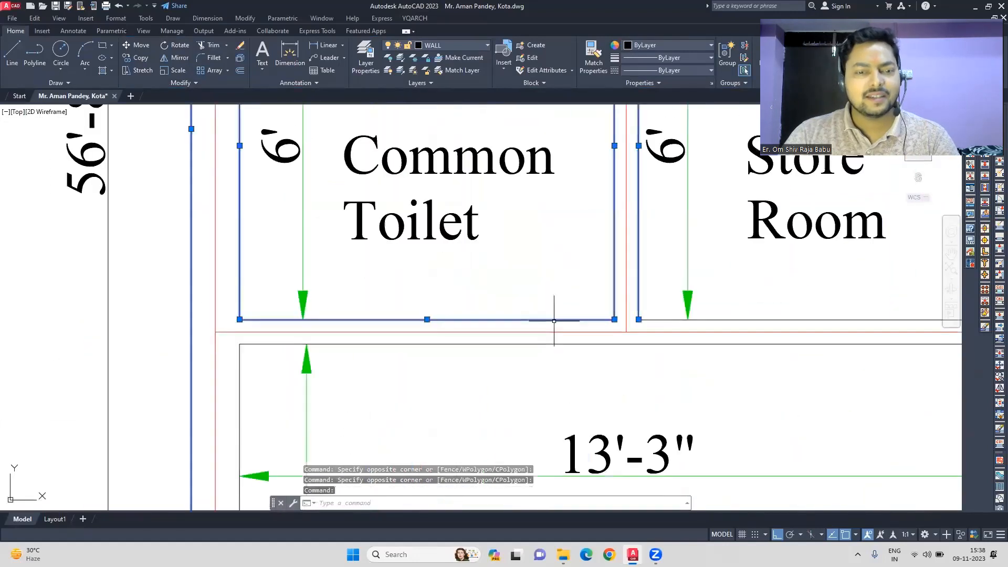
pyautogui.click(651, 320)
pyautogui.click(353, 344)
pyautogui.scroll(-2, 354, 290)
pyautogui.click(381, 366)
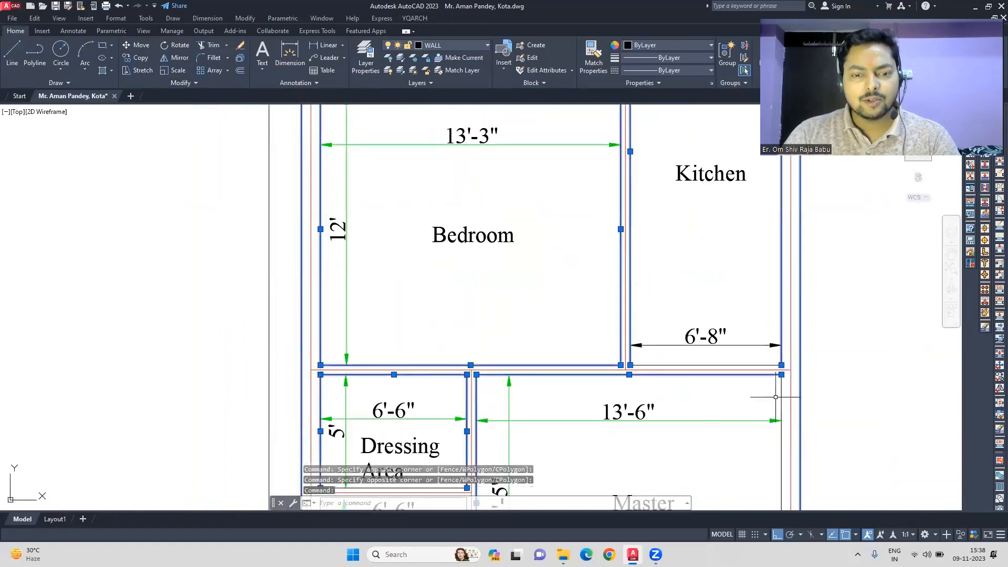
# Add the wall lines of the lower Kitchen, Master Bedroom, Dressing Area and Attached Toilet to the selection
pyautogui.click(781, 397)
pyautogui.click(756, 365)
pyautogui.scroll(-3, 651, 331)
pyautogui.scroll(3, 546, 446)
pyautogui.click(467, 358)
pyautogui.click(470, 345)
pyautogui.scroll(-2, 475, 312)
pyautogui.scroll(2, 478, 389)
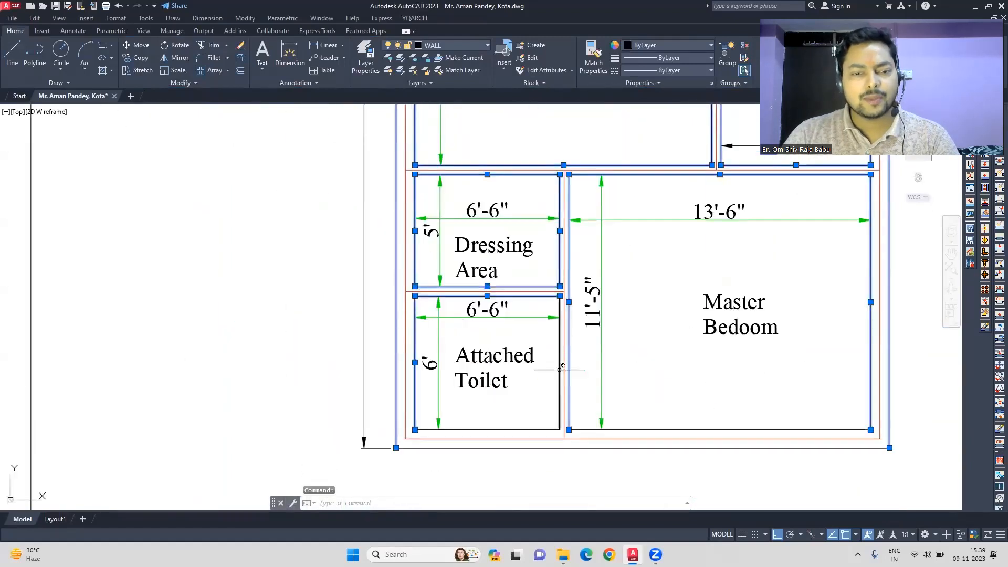
# Copy the selected wall lines horizontally about 41' into the free space between the house plan and the compass
pyautogui.scroll(-6, 425, 441)
pyautogui.click(137, 57)
pyautogui.click(449, 407)
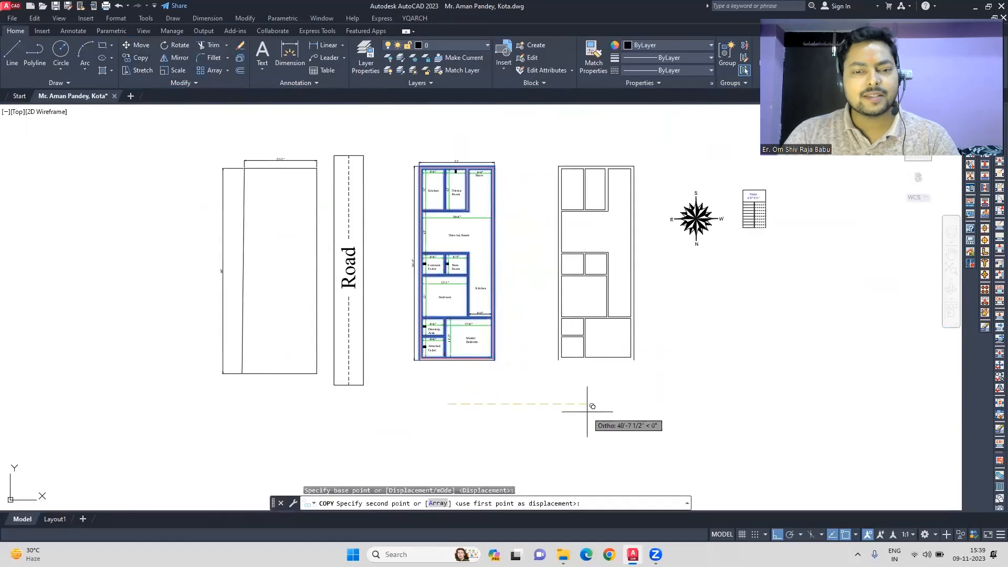
pyautogui.click(590, 409)
pyautogui.press('Escape')
# Complete the copied plan by adding its missing lower outer wall line
pyautogui.scroll(3, 586, 371)
pyautogui.write('l')
pyautogui.press('Return')
pyautogui.click(518, 344)
pyautogui.press('Escape')
pyautogui.click(710, 337)
pyautogui.click(138, 58)
pyautogui.click(356, 343)
pyautogui.click(709, 344)
pyautogui.press('Escape')
# Copy the stairs block beside the compass into the upper stairs space of the copied plan
pyautogui.scroll(-3, 551, 378)
pyautogui.moveTo(446, 408); pyautogui.dragTo(433, 392, button='middle')
pyautogui.click(799, 245)
pyautogui.click(759, 177)
pyautogui.click(148, 61)
pyautogui.click(761, 159)
pyautogui.scroll(2, 531, 117)
pyautogui.click(556, 131)
pyautogui.click(207, 130)
pyautogui.press('Escape')
pyautogui.press('Escape')
pyautogui.scroll(6, 235, 142)
pyautogui.click(310, 180)
pyautogui.press('Escape')
pyautogui.scroll(-6, 287, 210)
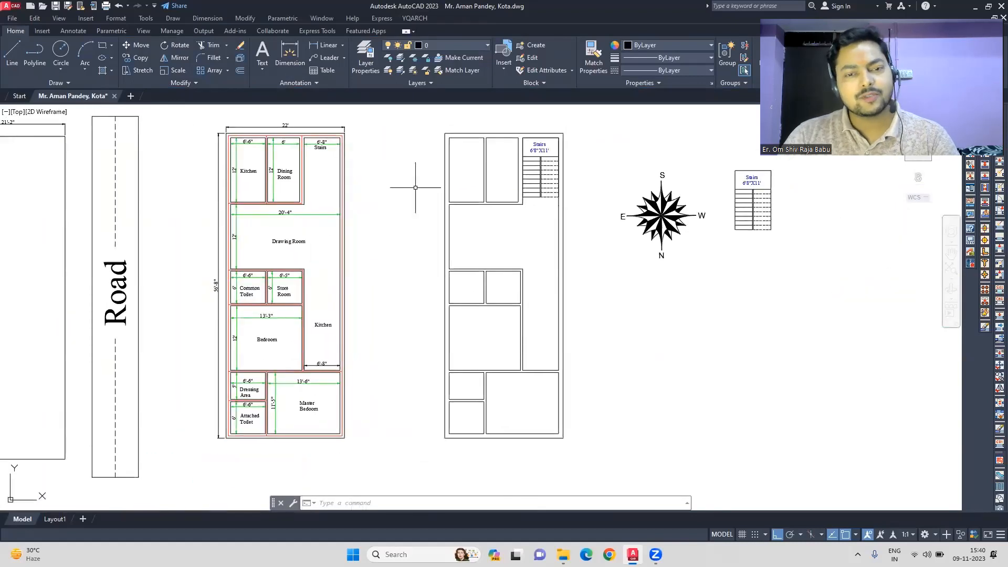
# Change the YQArch add-on's language with the yq_lang command
pyautogui.scroll(4, 546, 408)
pyautogui.write('adt')
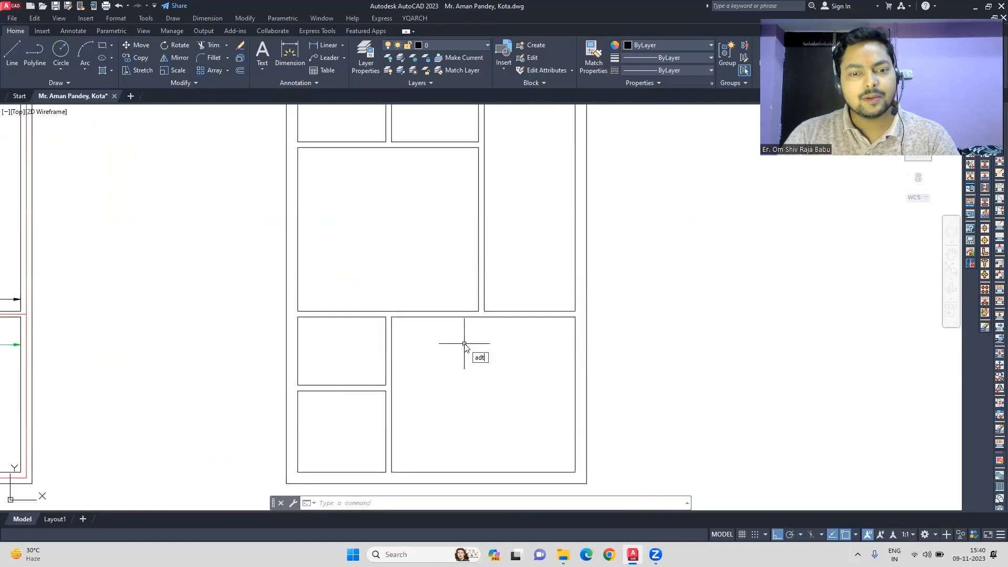
pyautogui.press('Escape')
pyautogui.write('yq_lang')
pyautogui.press('Return')
pyautogui.click(483, 333)
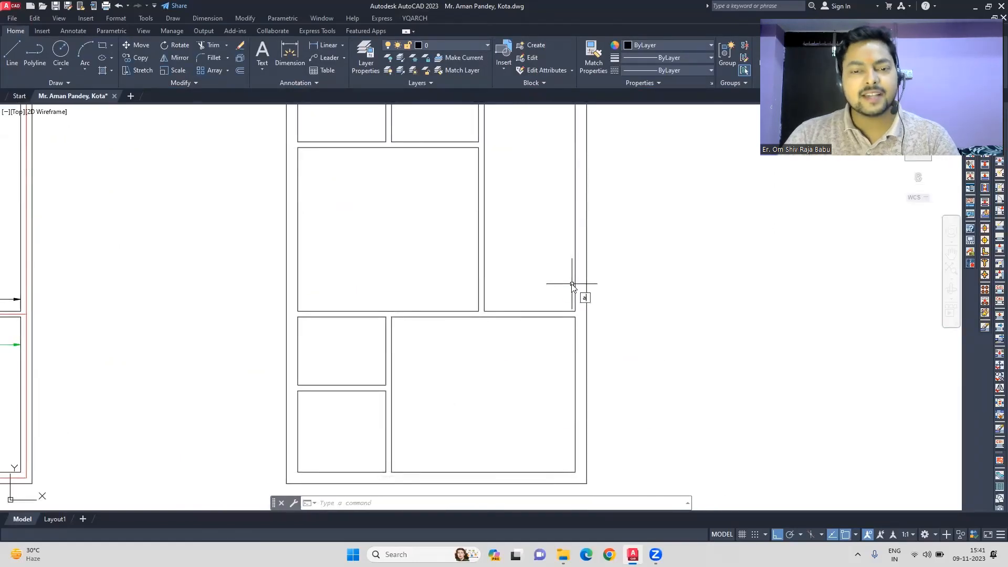
# Choose the single swing door style for the YQArch door opening command
pyautogui.click(413, 503)
pyautogui.click(357, 138)
pyautogui.click(405, 436)
# Try to open a swing door in the Master Bedroom's upper wall of the copied plan and undo it
pyautogui.click(560, 317)
pyautogui.click(559, 312)
pyautogui.press('Escape')
pyautogui.click(566, 317)
pyautogui.press('Return')
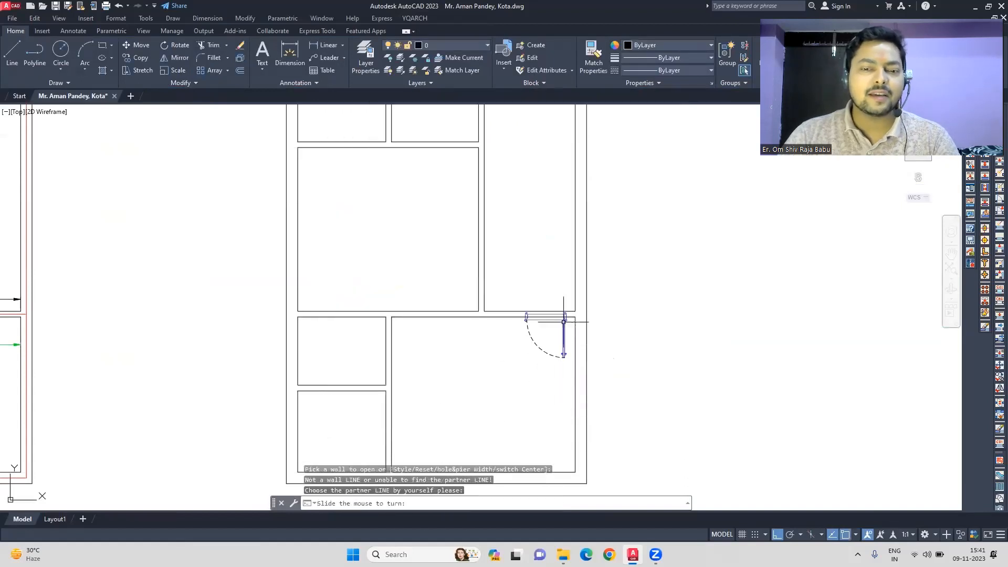
pyautogui.click(551, 346)
pyautogui.scroll(2, 567, 332)
pyautogui.scroll(-1, 567, 332)
pyautogui.press('Escape')
pyautogui.hotkey('ctrl', 'z')
# Restart the door command and turn off Hole at Middle Wall, keeping the hole width at 36
pyautogui.write('ad')
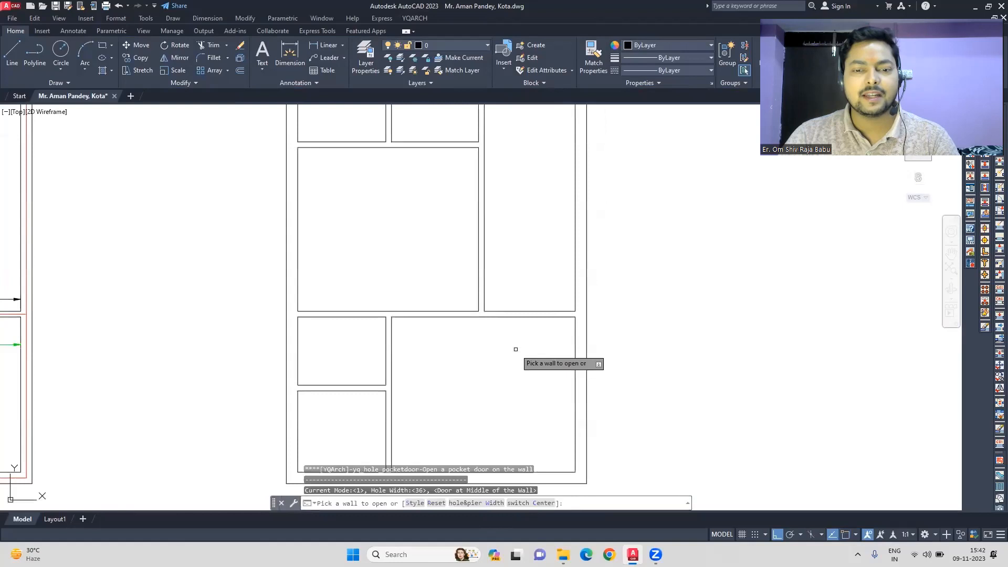
pyautogui.click(494, 503)
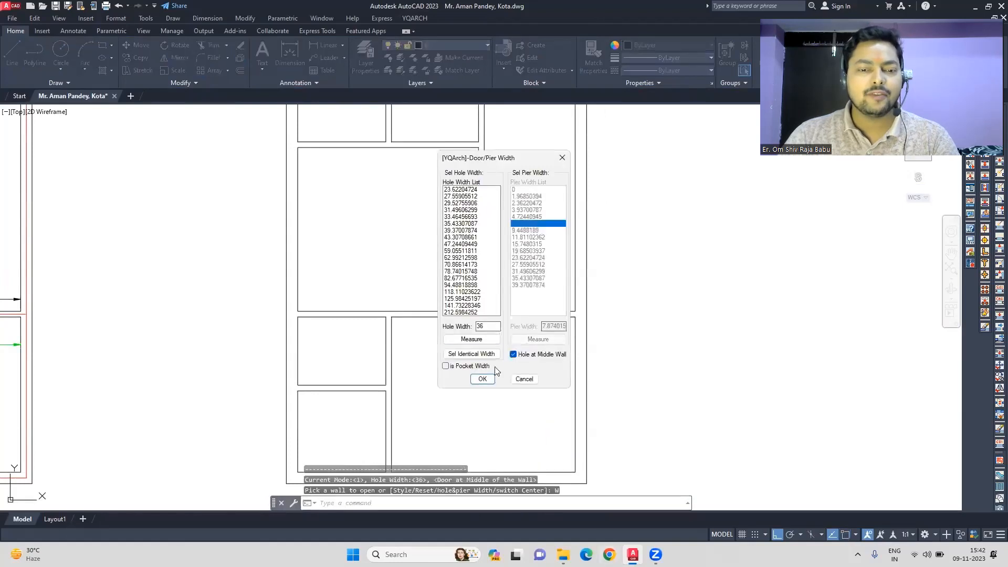
pyautogui.click(513, 355)
pyautogui.click(477, 378)
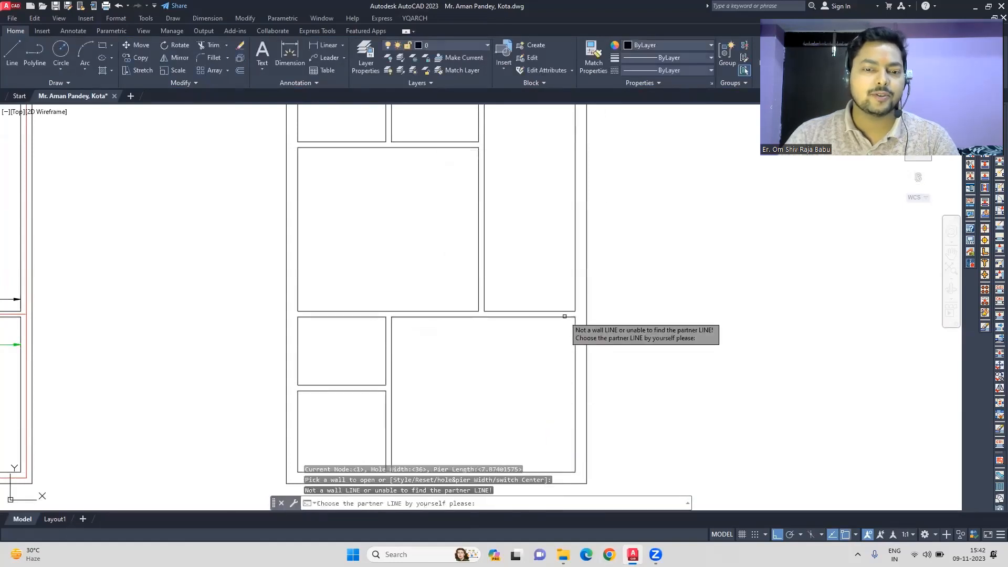
# Open a swing door at the outer end of the Master Bedroom's upper wall and move it vertically to fit the wall
pyautogui.click(564, 343)
pyautogui.click(555, 331)
pyautogui.press('m')
pyautogui.press('space')
pyautogui.click(588, 293)
pyautogui.click(588, 275)
# Open a 36-wide swing door near the lower end of the Bedroom's side wall, swinging into the Bedroom
pyautogui.scroll(-6, 583, 299)
pyautogui.press('space')
pyautogui.click(493, 319)
pyautogui.press('Escape')
pyautogui.press('Escape')
pyautogui.write('adt')
pyautogui.press('space')
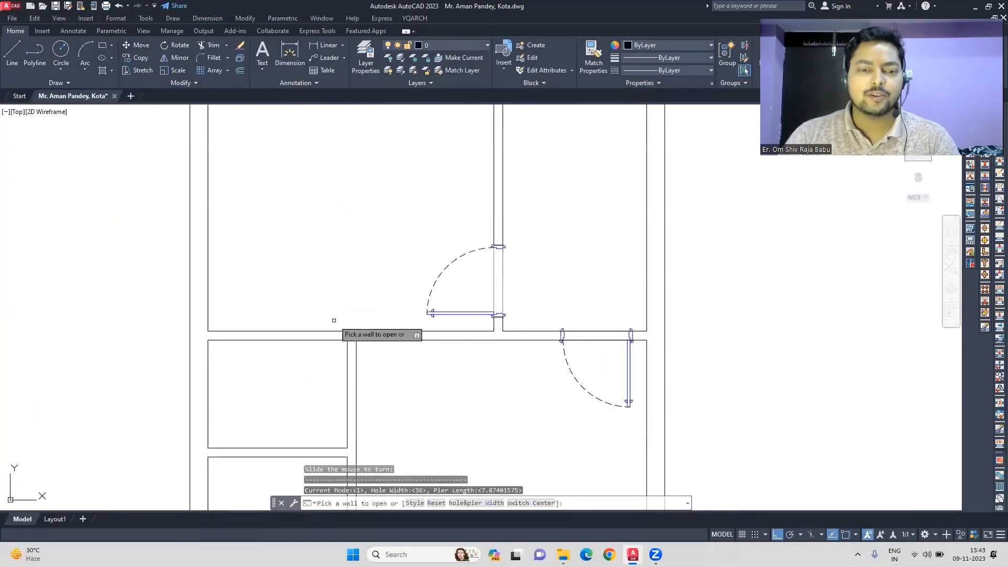
# Open a 36-wide swing door in the Dining Room's lower wall near the stairs, swinging into the room
pyautogui.scroll(-4, 526, 402)
pyautogui.moveTo(495, 173); pyautogui.dragTo(504, 320, button='middle')
pyautogui.scroll(4, 511, 258)
pyautogui.click(521, 276)
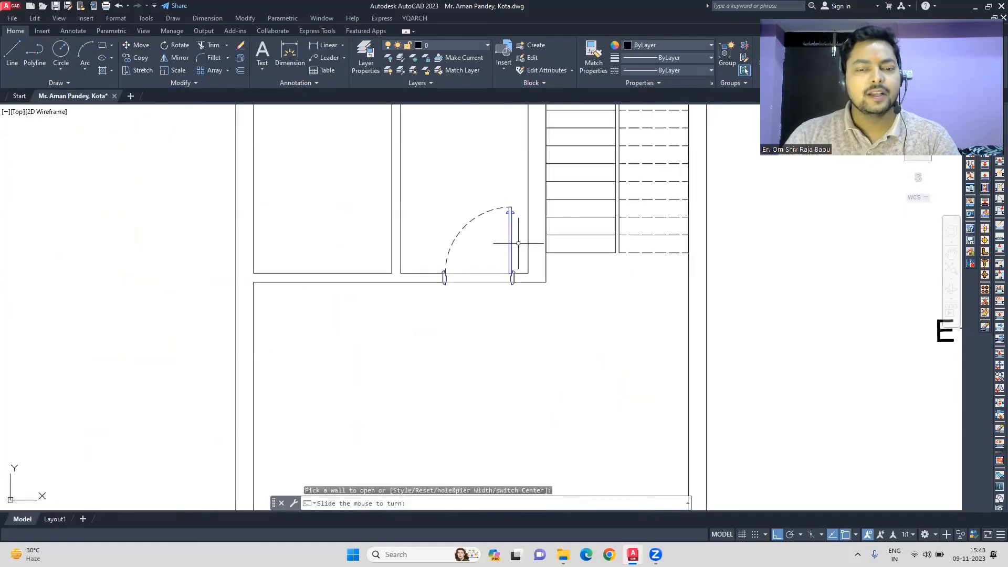
pyautogui.click(518, 243)
pyautogui.scroll(-2, 375, 292)
pyautogui.scroll(-3, 404, 324)
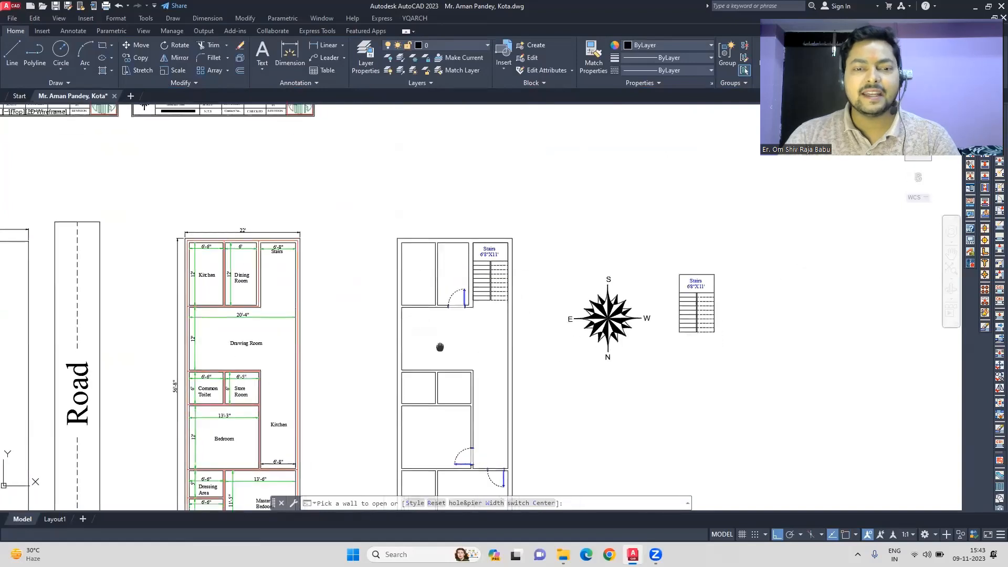
# Switch the door opening to style mode 3 with a hole width of 30
pyautogui.press('s')
pyautogui.press('space')
pyautogui.click(443, 150)
pyautogui.doubleClick(444, 150)
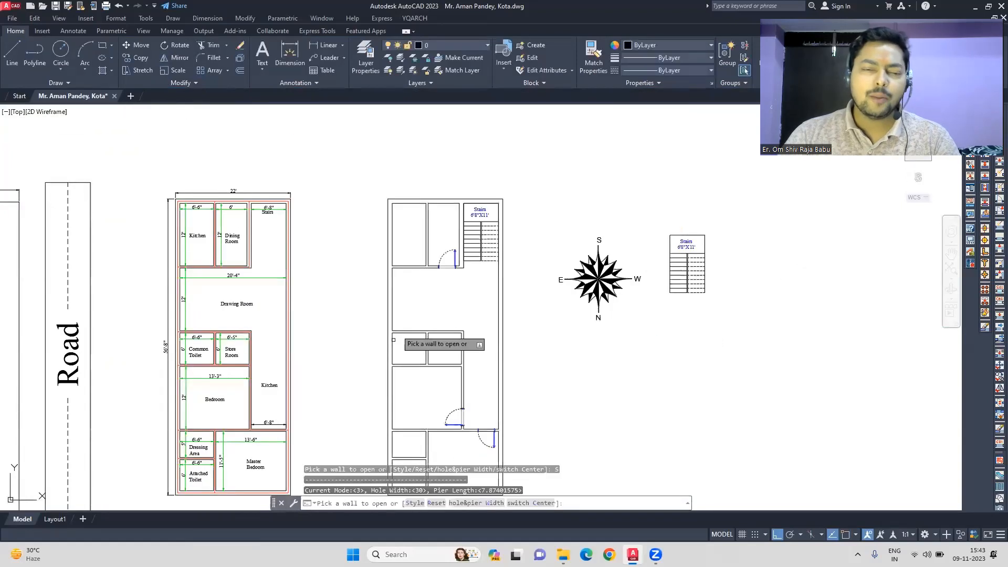
# Try to open a 30-wide door in the Common Toilet's upper wall by picking both wall lines
pyautogui.scroll(2, 408, 351)
pyautogui.press('Escape')
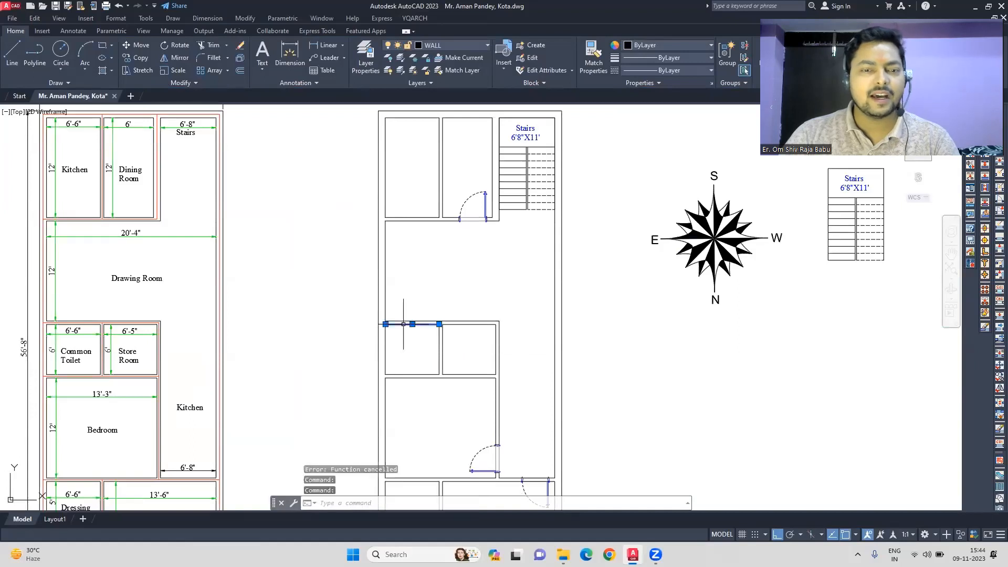
pyautogui.scroll(3, 363, 353)
pyautogui.press('space')
pyautogui.click(395, 322)
pyautogui.click(390, 331)
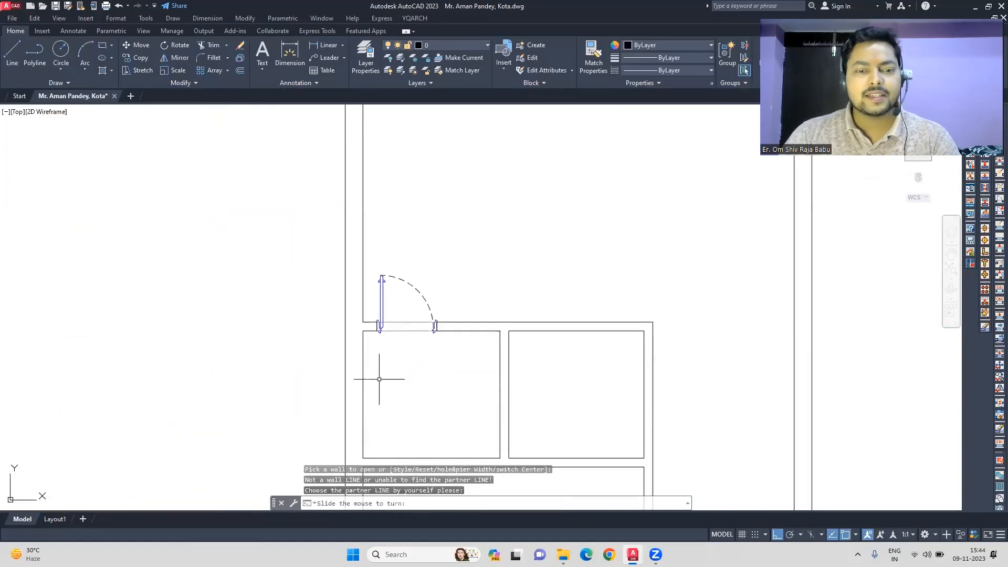
pyautogui.click(311, 391)
# Try a 30-wide door between Dressing Area and Attached Toilet, and undo both toilet doors
pyautogui.scroll(-3, 368, 399)
pyautogui.scroll(3, 432, 407)
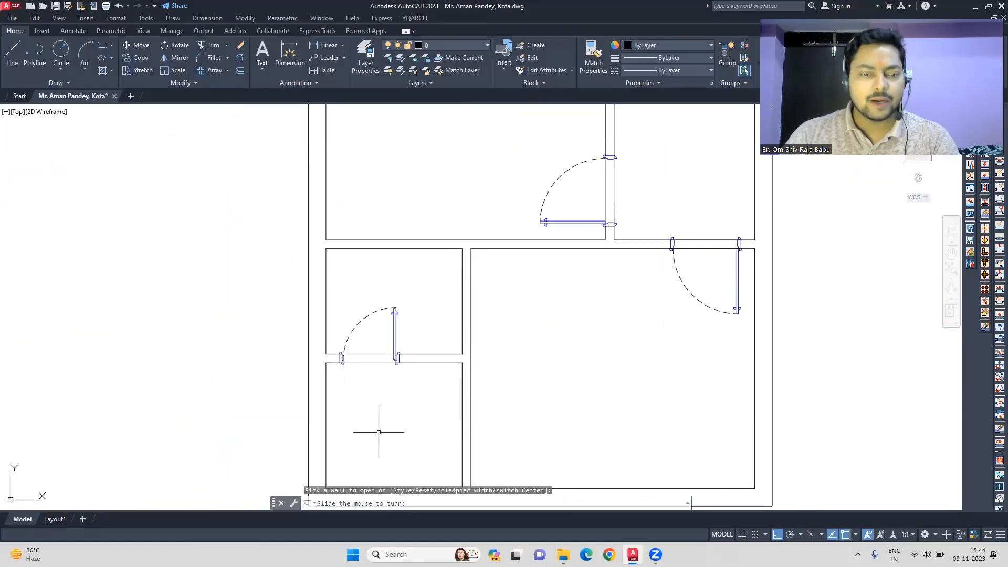
pyautogui.hotkey('ctrl', 'z')
pyautogui.scroll(-4, 422, 243)
pyautogui.scroll(2, 422, 257)
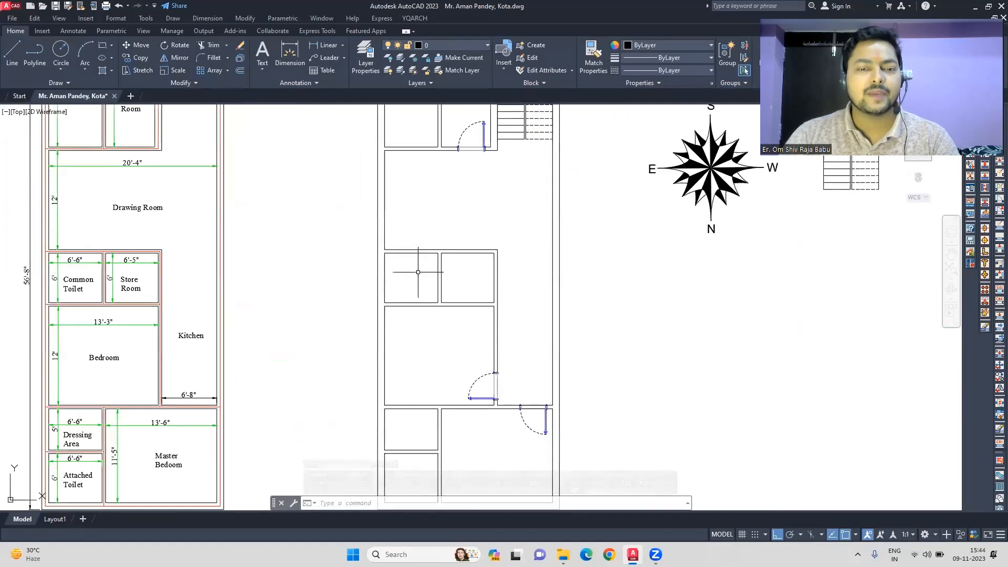
# Open 30-wide doors again in the upper walls of Common Toilet and Attached Toilet
pyautogui.press('space')
pyautogui.scroll(4, 419, 313)
pyautogui.scroll(-3, 420, 367)
pyautogui.scroll(3, 466, 331)
pyautogui.scroll(-2, 497, 340)
pyautogui.scroll(3, 517, 309)
pyautogui.scroll(4, 263, 297)
# Move the Common Toilet door vertically so its frame fits within the wall thickness
pyautogui.click(255, 273)
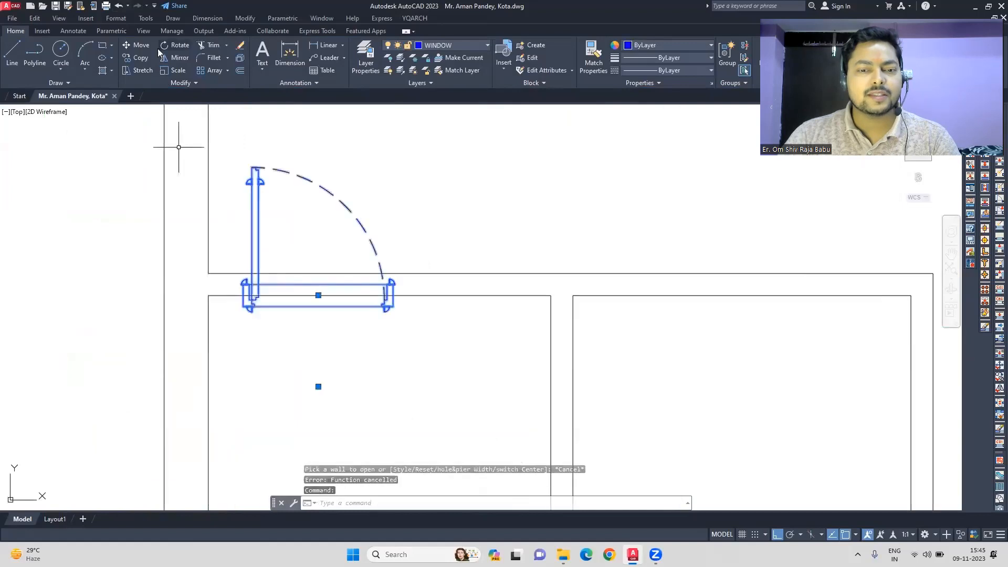
pyautogui.click(137, 45)
pyautogui.scroll(6, 386, 309)
pyautogui.click(383, 301)
pyautogui.click(379, 256)
# Mirror the Common Toilet door across its wall to swing into the toilet, erasing the source door
pyautogui.scroll(-10, 360, 268)
pyautogui.scroll(4, 414, 354)
pyautogui.scroll(-6, 414, 354)
pyautogui.scroll(8, 376, 301)
pyautogui.click(364, 294)
pyautogui.write('mi')
pyautogui.click(349, 326)
pyautogui.click(151, 297)
pyautogui.write('y')
pyautogui.scroll(-6, 150, 297)
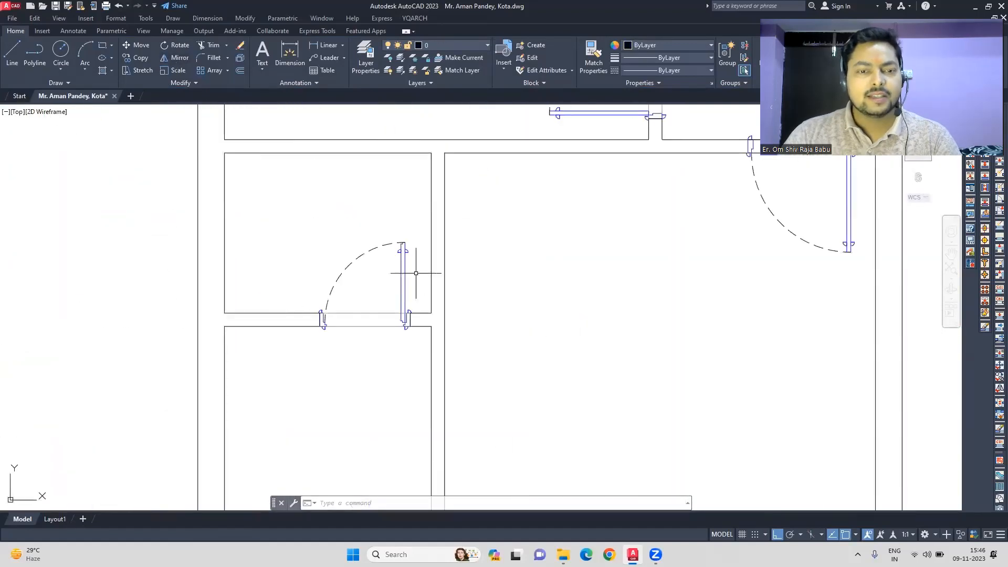
# Mirror the Attached Toilet door across its wall to swing into the toilet, erasing the source door
pyautogui.click(404, 279)
pyautogui.write('mi')
pyautogui.scroll(3, 411, 338)
pyautogui.click(403, 303)
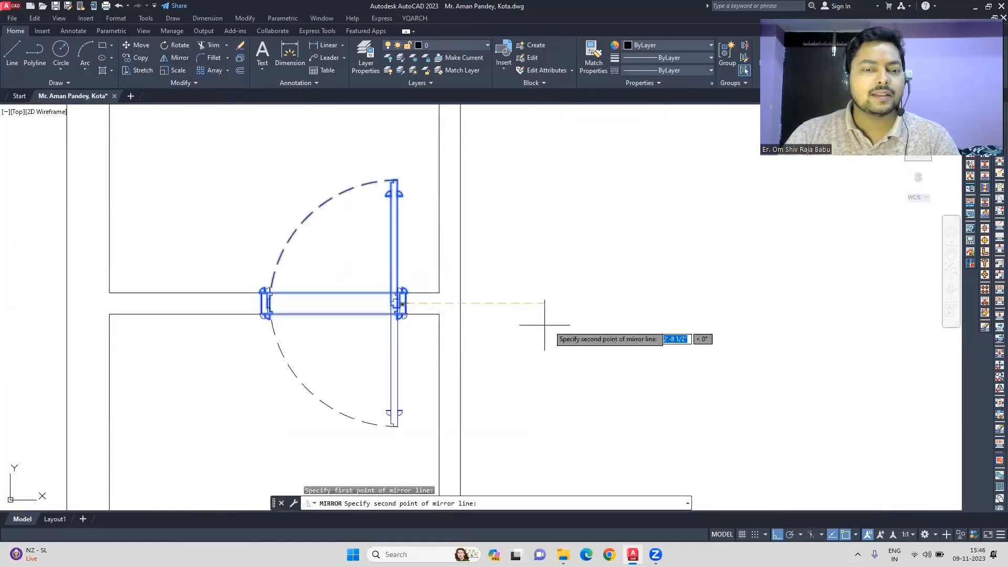
pyautogui.click(545, 324)
pyautogui.write('y')
# Switch the door opening back to style mode 1 with a hole width of 36
pyautogui.scroll(-10, 526, 315)
pyautogui.scroll(6, 531, 399)
pyautogui.moveTo(532, 399); pyautogui.dragTo(339, 320, button='middle')
pyautogui.write('dd ')
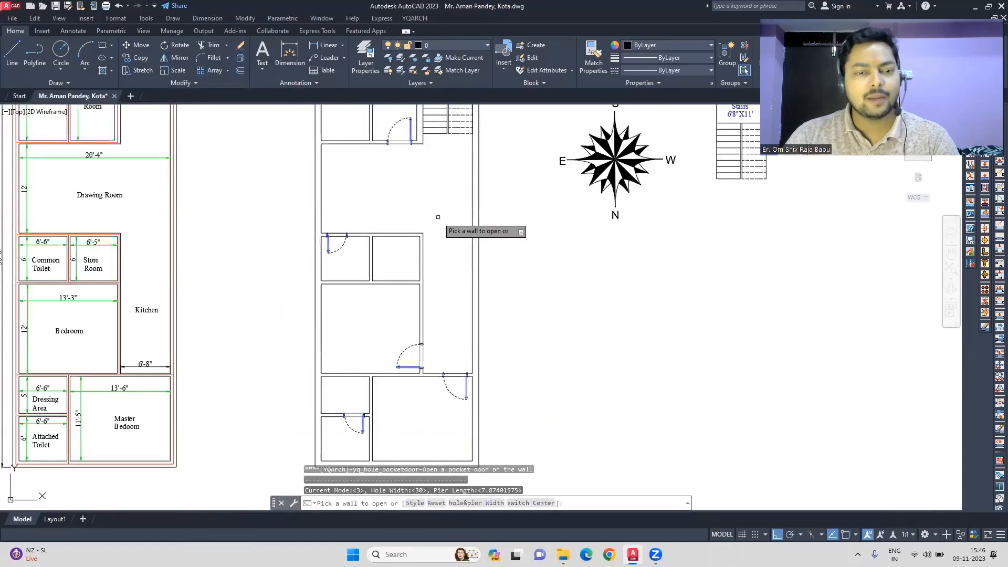
pyautogui.write('s')
pyautogui.click(349, 135)
pyautogui.doubleClick(408, 332)
pyautogui.write('36')
pyautogui.click(397, 436)
# Open a 36-wide swing door in the Store Room's outer side wall, swinging into the room
pyautogui.scroll(5, 415, 230)
pyautogui.click(427, 258)
pyautogui.press('Escape')
pyautogui.scroll(-8, 413, 258)
pyautogui.scroll(2, 452, 256)
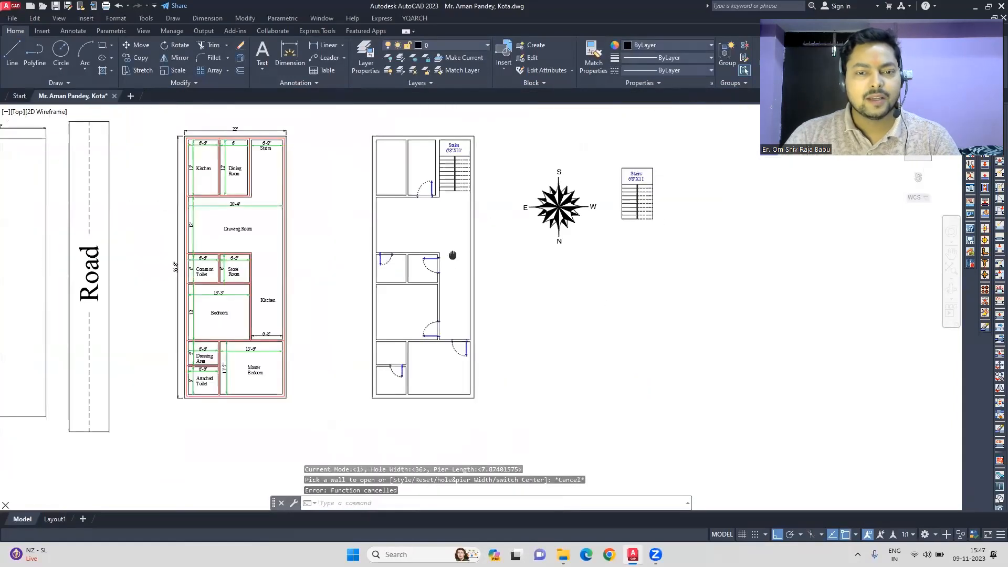
# Try a window in the Dining Room's upper wall, confirm the opening width settings, and undo the window
pyautogui.scroll(4, 420, 131)
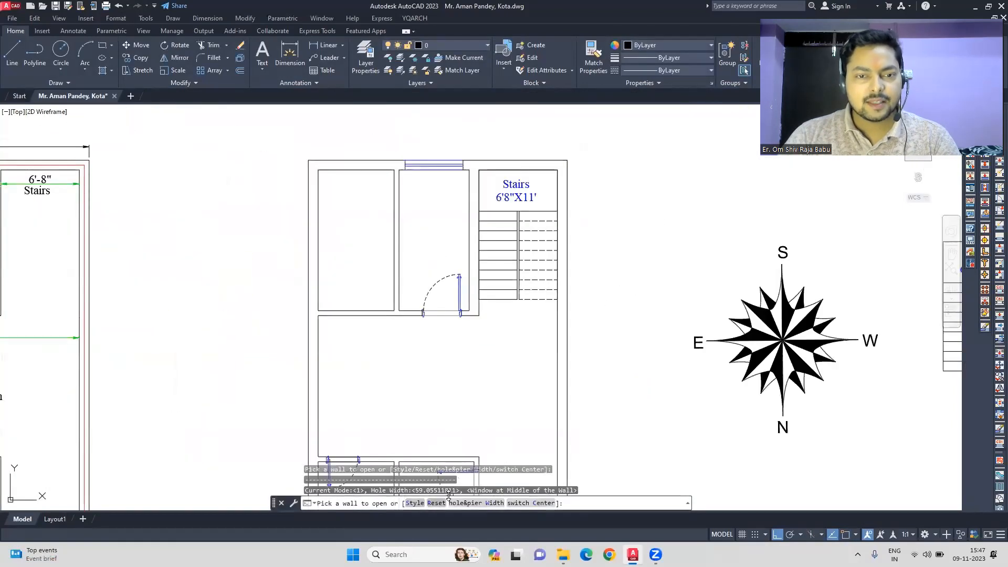
pyautogui.click(494, 503)
pyautogui.click(483, 373)
pyautogui.press('Escape')
pyautogui.hotkey('ctrl', 'z')
pyautogui.scroll(2, 508, 287)
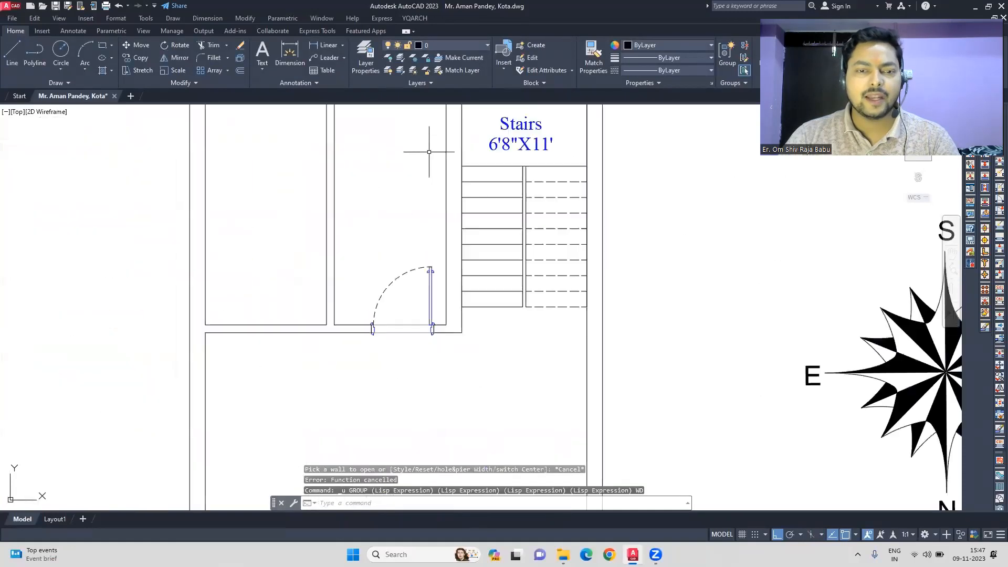
# Open 48-wide windows in the upper outer walls of the Dining Room and the Kitchen
pyautogui.moveTo(428, 151); pyautogui.dragTo(463, 303, button='middle')
pyautogui.press('space')
pyautogui.click(420, 245)
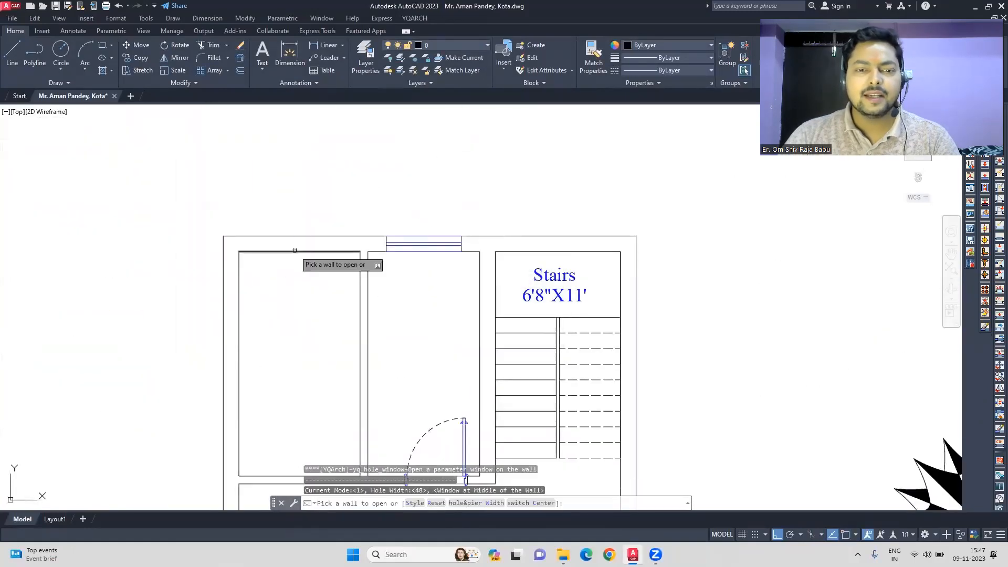
pyautogui.click(297, 244)
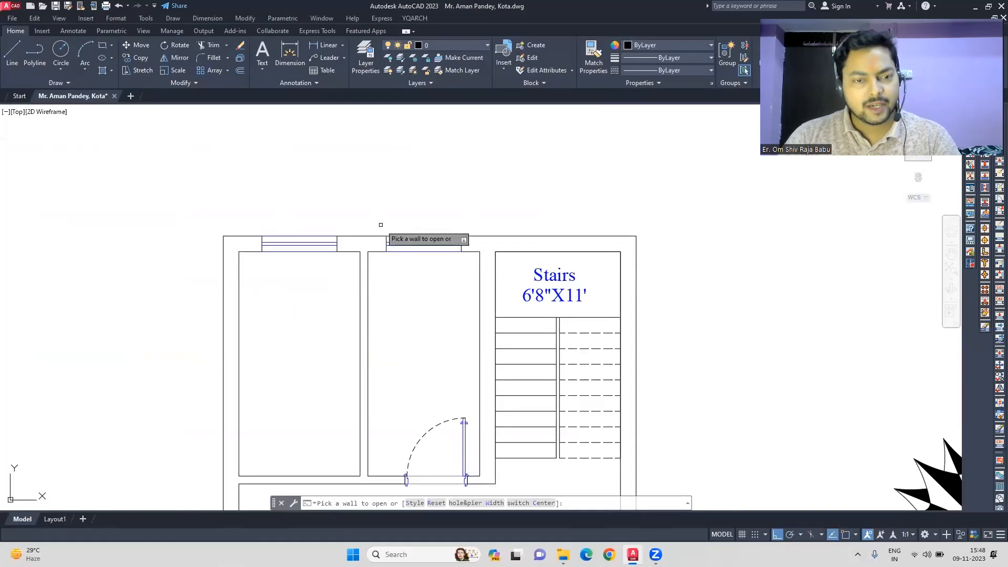
# Open 48-wide windows in the outer side walls of the Kitchen, Drawing Room, Bedroom and Master Bedroom, plus the Master Bedroom's lower wall
pyautogui.click(239, 304)
pyautogui.scroll(-3, 276, 281)
pyautogui.moveTo(280, 379); pyautogui.dragTo(283, 284, button='middle')
pyautogui.scroll(2, 239, 317)
pyautogui.moveTo(294, 415); pyautogui.dragTo(305, 190, button='middle')
pyautogui.moveTo(354, 394); pyautogui.dragTo(341, 235, button='middle')
pyautogui.click(533, 297)
pyautogui.click(444, 372)
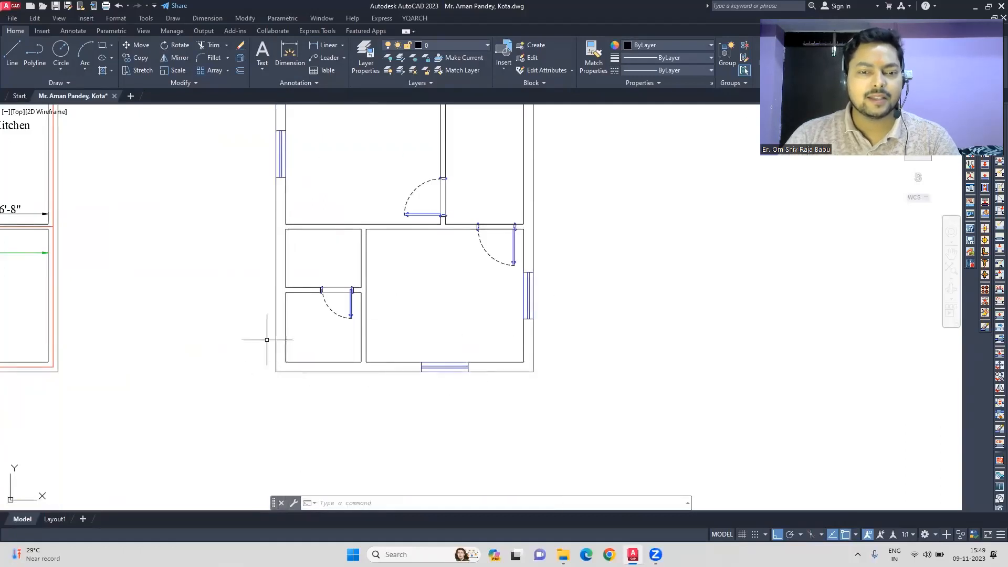
# Set the window hole width to 24 and open windows in the outer side walls of the Common and Attached Toilets
pyautogui.press('space')
pyautogui.click(497, 505)
pyautogui.moveTo(485, 333); pyautogui.dragTo(461, 338)
pyautogui.write('24')
pyautogui.press('Return')
pyautogui.moveTo(307, 257); pyautogui.dragTo(326, 452, button='middle')
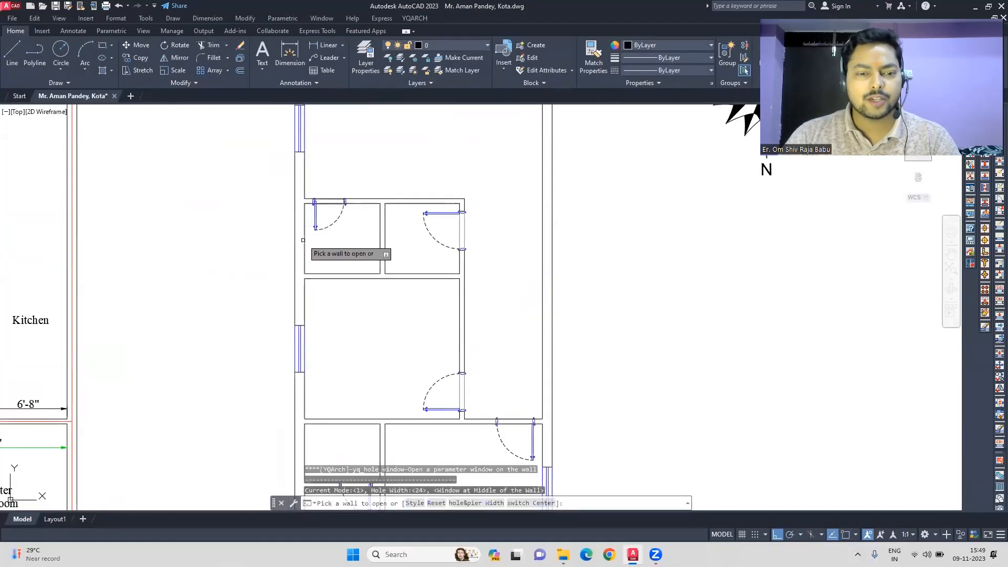
pyautogui.press('Escape')
pyautogui.scroll(-4, 451, 276)
pyautogui.moveTo(421, 226); pyautogui.dragTo(385, 220, button='middle')
pyautogui.scroll(4, 385, 220)
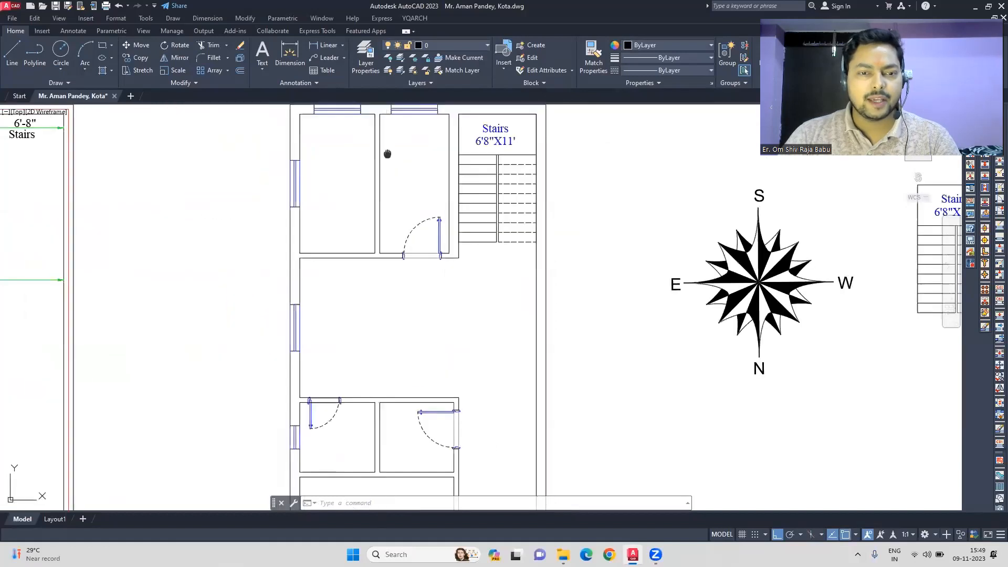
pyautogui.press('space')
pyautogui.click(594, 226)
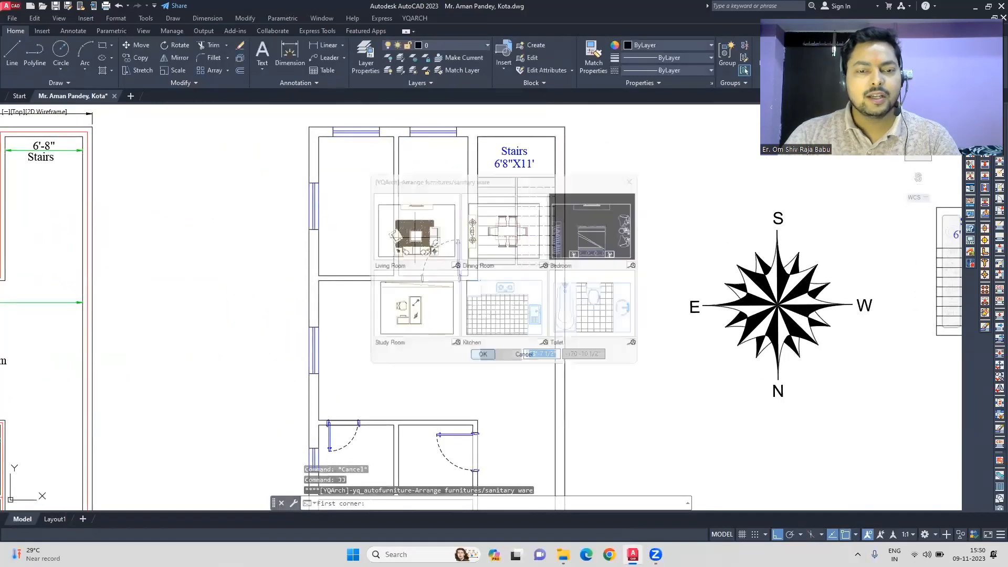
pyautogui.moveTo(362, 462); pyautogui.dragTo(352, 181, button='middle')
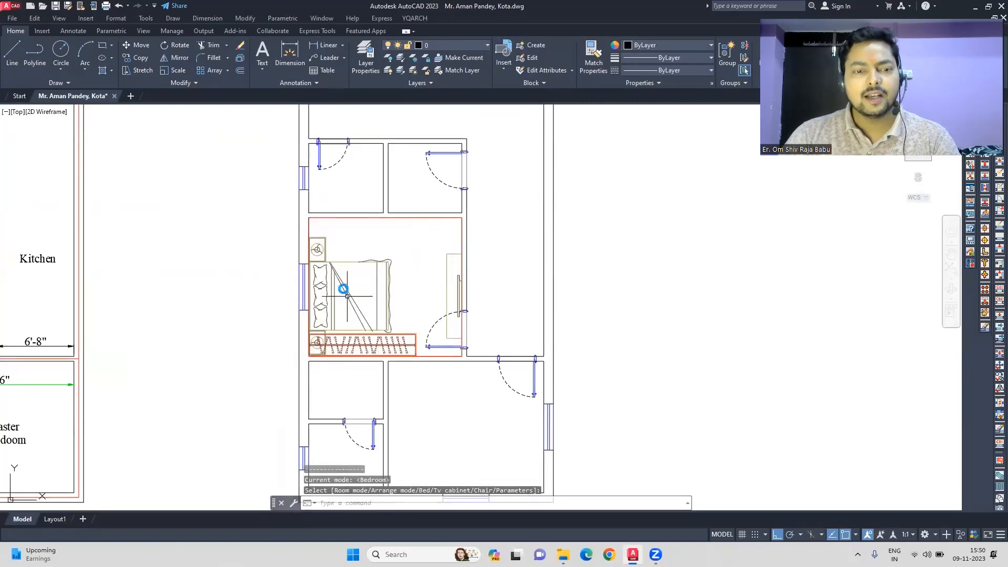
pyautogui.click(343, 278)
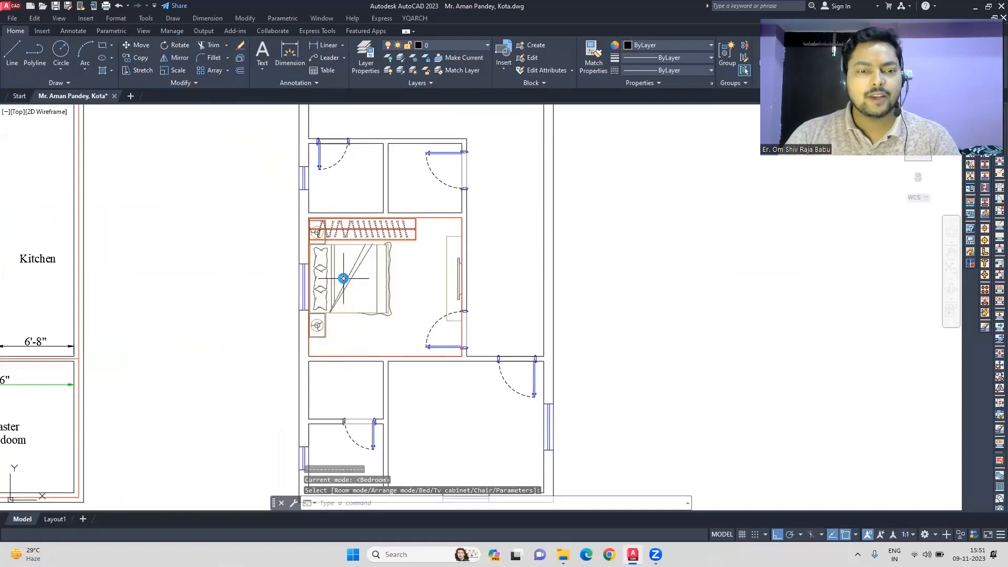
pyautogui.click(343, 266)
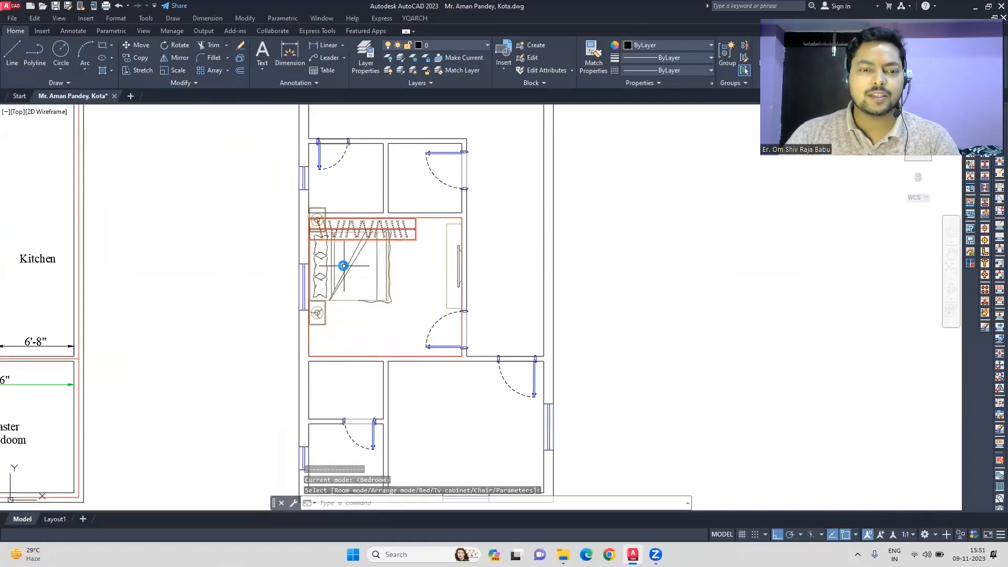
pyautogui.press('Escape')
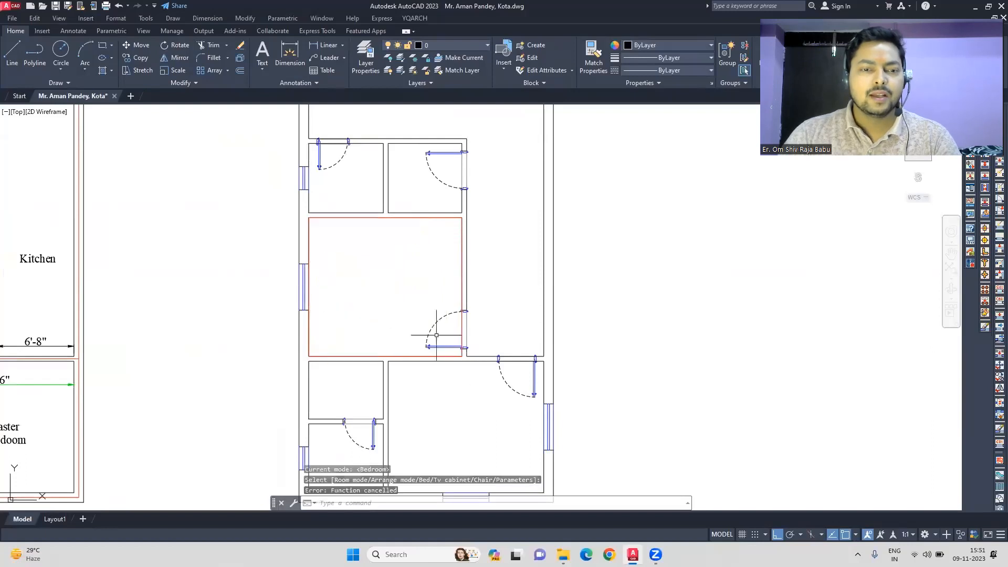
pyautogui.press('space')
pyautogui.click(593, 225)
pyautogui.click(483, 355)
pyautogui.click(309, 220)
pyautogui.press('Escape')
pyautogui.press('Escape')
# Arrange a bedroom set in the Bedroom, with the wardrobe along the upper wall and the bed against the window wall
pyautogui.press('space')
pyautogui.click(447, 354)
pyautogui.click(309, 218)
pyautogui.click(382, 245)
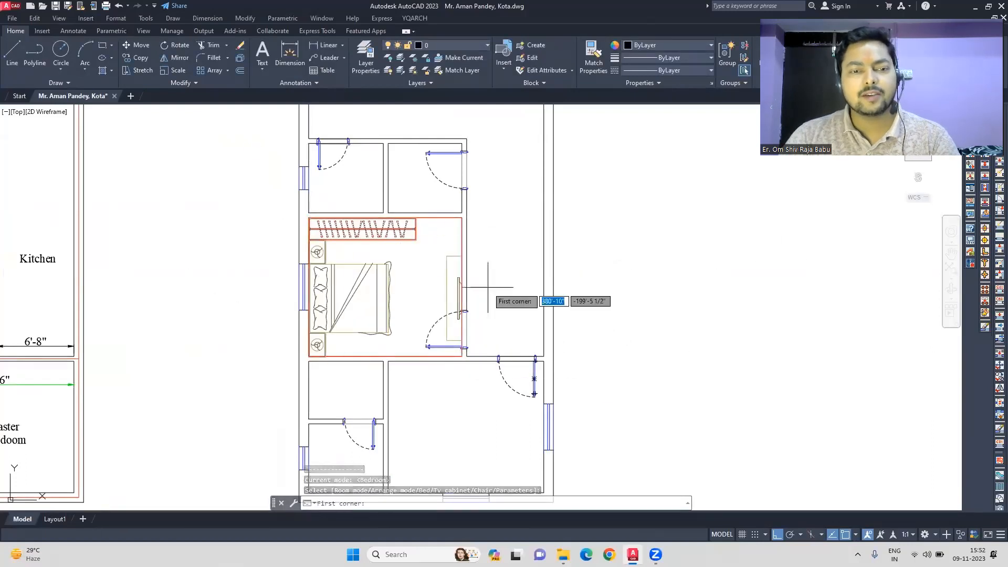
# Arrange a bedroom set with the patterned bed in the Master Bedroom, using the room's opposite corners
pyautogui.click(544, 361)
pyautogui.moveTo(544, 361); pyautogui.dragTo(543, 233, button='middle')
pyautogui.click(387, 365)
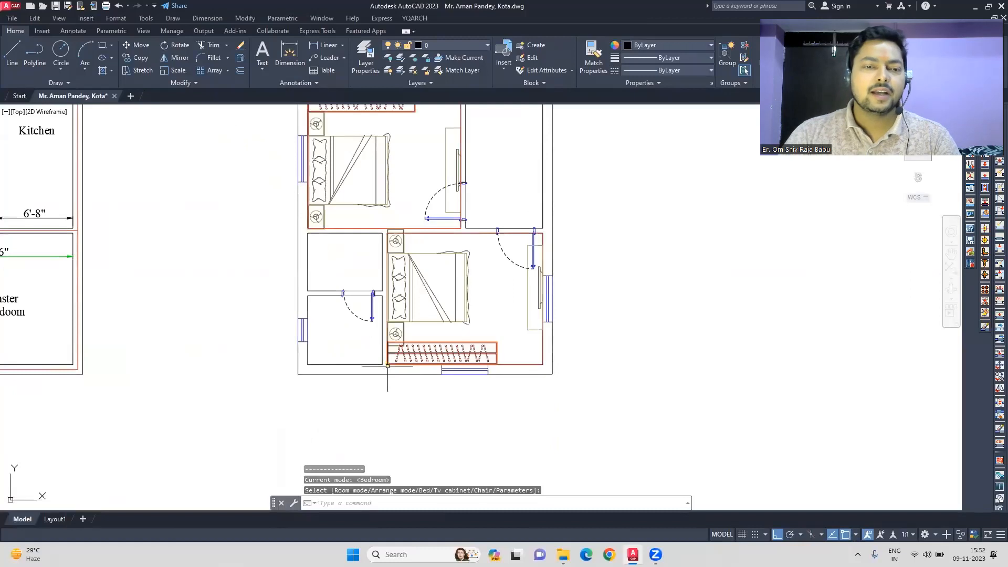
pyautogui.click(412, 304)
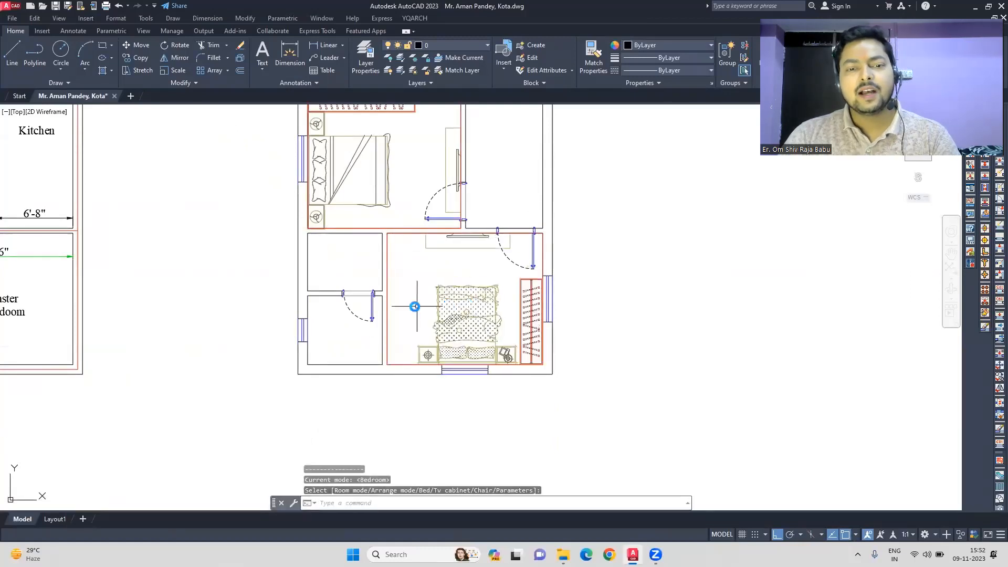
# Move the Master Bedroom's wardrobe up to the room's upper wall
pyautogui.click(495, 351)
pyautogui.click(136, 45)
pyautogui.scroll(2, 403, 338)
pyautogui.click(380, 346)
pyautogui.click(385, 170)
# Move the Master Bedroom's bed and TV cabinet down towards the room's lower wall
pyautogui.click(503, 301)
pyautogui.click(136, 46)
pyautogui.click(153, 193)
pyautogui.click(153, 207)
pyautogui.click(743, 234)
pyautogui.click(742, 259)
pyautogui.click(601, 325)
pyautogui.click(779, 279)
pyautogui.click(765, 279)
# Erase the coloured room outline around the Master Bedroom
pyautogui.click(632, 312)
pyautogui.press('Delete')
pyautogui.write('s')
pyautogui.click(653, 311)
pyautogui.click(631, 237)
pyautogui.write('j')
pyautogui.scroll(-2, 639, 208)
pyautogui.moveTo(639, 208); pyautogui.dragTo(566, 452, button='middle')
pyautogui.scroll(-2, 567, 453)
pyautogui.click(605, 331)
pyautogui.click(571, 231)
pyautogui.click(565, 231)
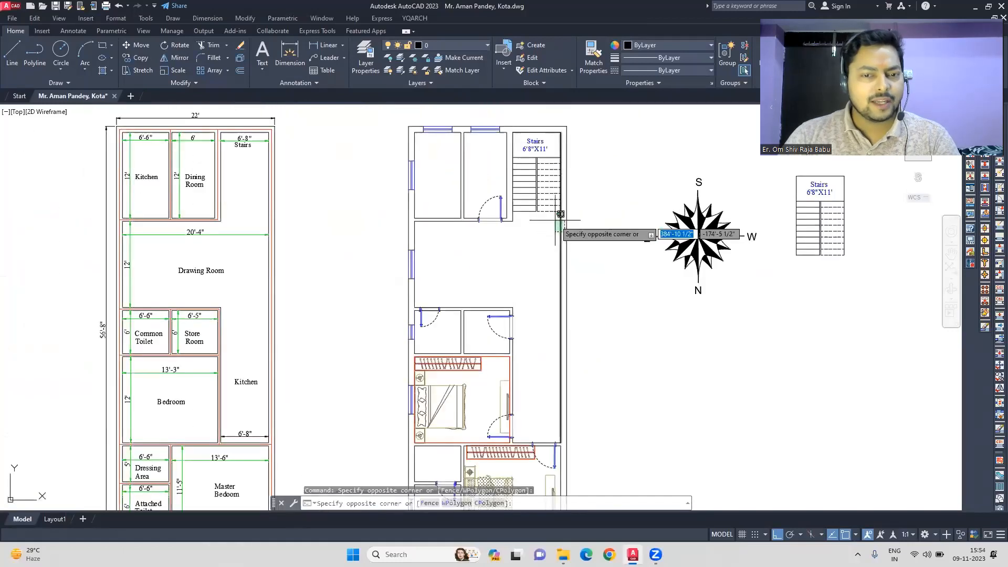
pyautogui.press('Escape')
# Shorten the partition between the Dressing Area and the Master Bedroom to the level of the upper nightstand
pyautogui.scroll(4, 456, 452)
pyautogui.scroll(2, 459, 356)
pyautogui.click(461, 321)
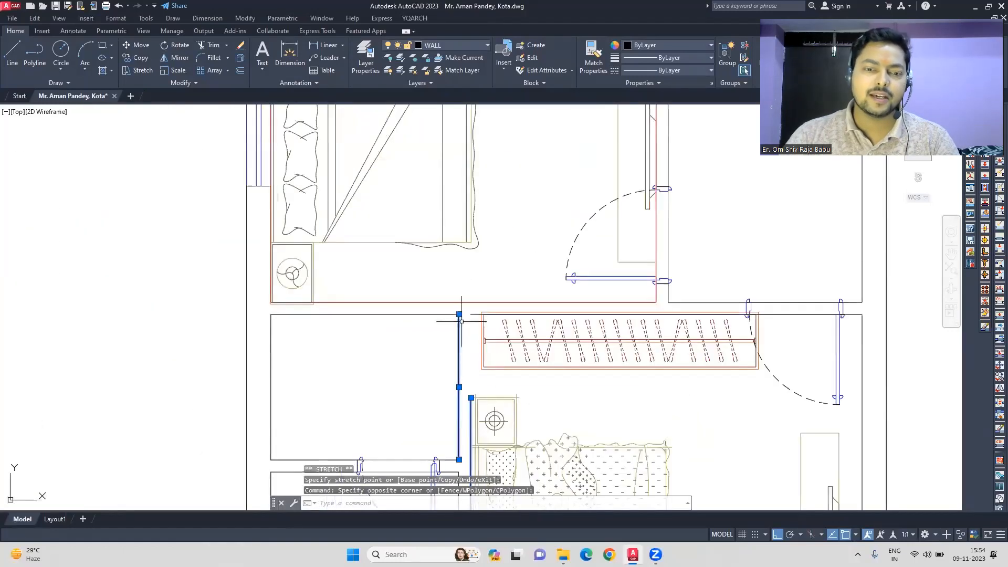
# Close the shortened partition's upper end with a line and trim the overhang
pyautogui.scroll(4, 466, 405)
pyautogui.click(12, 52)
pyautogui.scroll(4, 479, 384)
pyautogui.click(398, 381)
pyautogui.click(597, 363)
pyautogui.press('Escape')
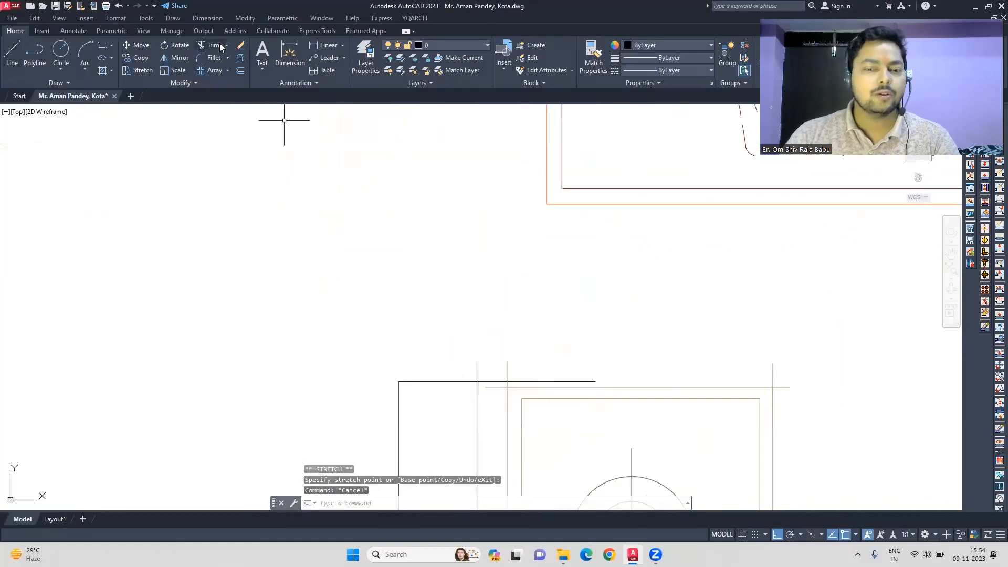
pyautogui.click(212, 46)
pyautogui.press('Escape')
# Move the Master Bedroom's TV cabinet flush against the outer side wall and shift it slightly upwards
pyautogui.scroll(-10, 452, 280)
pyautogui.click(657, 411)
pyautogui.click(137, 46)
pyautogui.click(90, 273)
pyautogui.click(101, 269)
pyautogui.click(672, 357)
pyautogui.press('space')
pyautogui.click(811, 380)
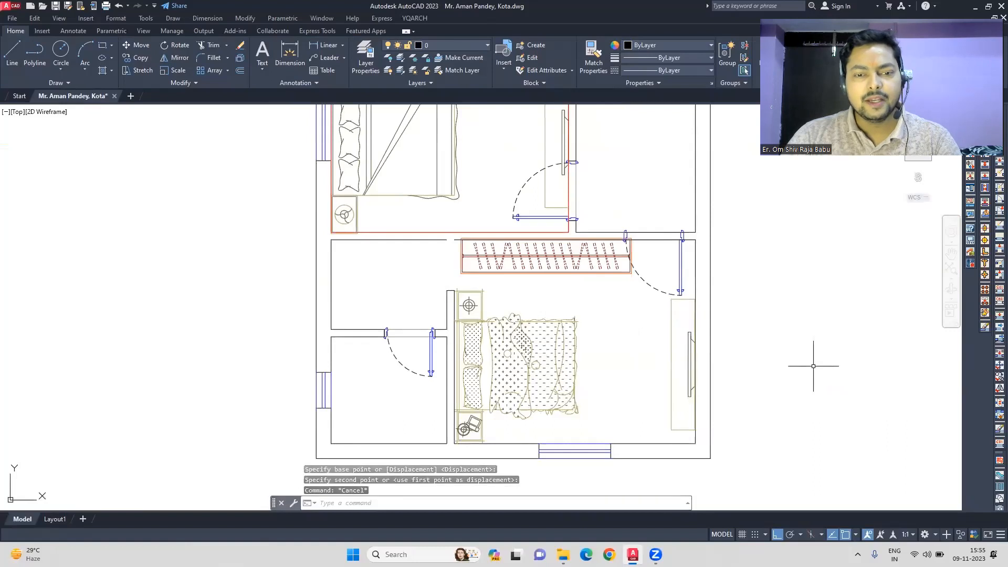
# Move the Master Bedroom's wardrobe into the Dressing Area, up against the outer side wall
pyautogui.scroll(3, 456, 228)
pyautogui.click(458, 251)
pyautogui.click(436, 241)
pyautogui.rightClick(402, 272)
pyautogui.click(546, 331)
pyautogui.click(512, 301)
pyautogui.click(464, 245)
pyautogui.click(256, 247)
pyautogui.click(527, 287)
pyautogui.click(178, 70)
pyautogui.press('Escape')
pyautogui.click(526, 286)
pyautogui.click(138, 70)
pyautogui.click(527, 274)
pyautogui.press('Escape')
pyautogui.click(527, 286)
pyautogui.click(137, 70)
pyautogui.click(527, 274)
pyautogui.press('Escape')
pyautogui.press('Escape')
pyautogui.press('Escape')
# Erase the coloured room outline around the Bedroom
pyautogui.click(553, 295)
pyautogui.press('Escape')
pyautogui.scroll(-4, 543, 233)
pyautogui.scroll(4, 491, 168)
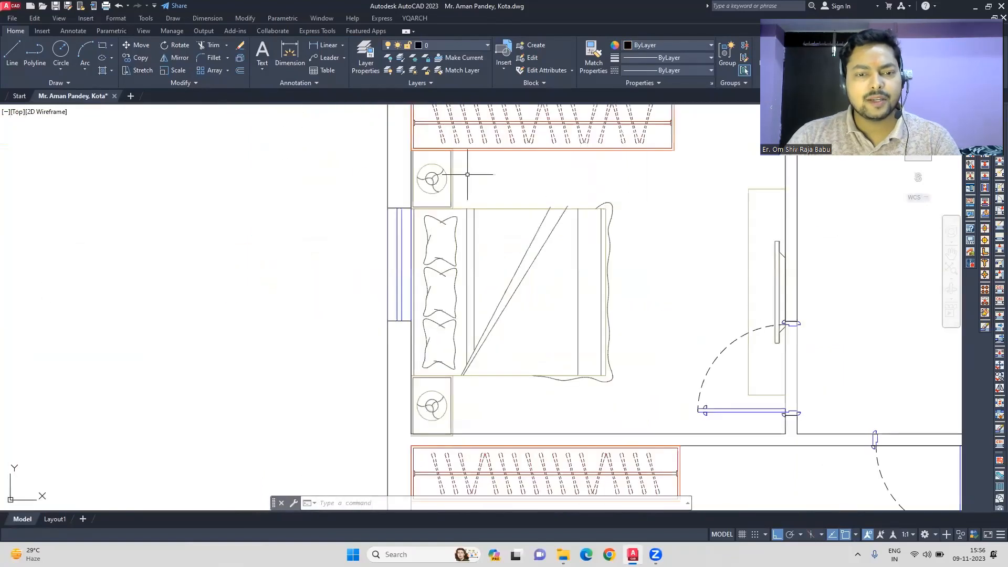
# Arrange a Living Room furniture set in the Drawing Room, with the main sofa along the upper wall
pyautogui.scroll(-4, 467, 174)
pyautogui.scroll(2, 488, 226)
pyautogui.scroll(-2, 486, 258)
pyautogui.moveTo(391, 203); pyautogui.dragTo(337, 228, button='middle')
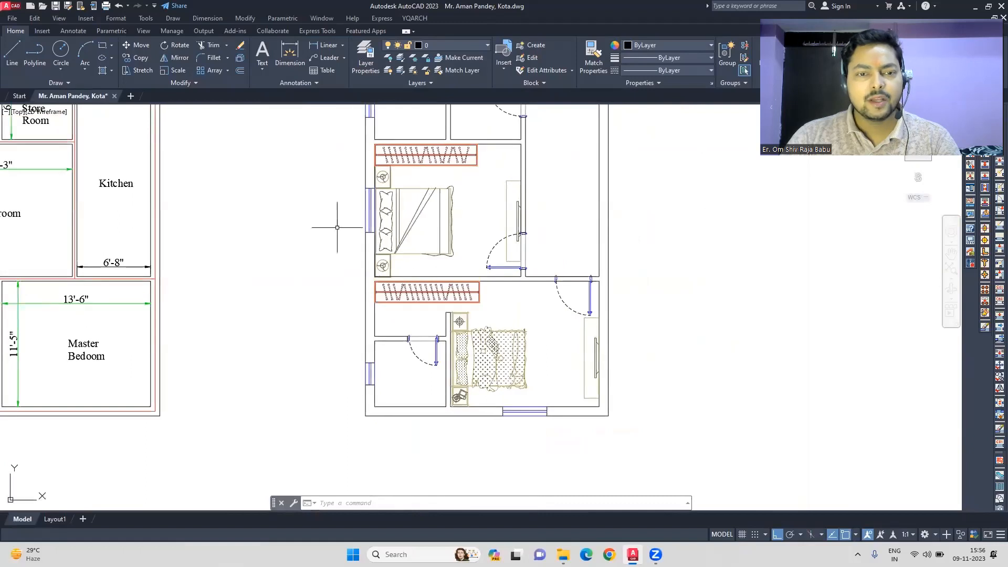
pyautogui.scroll(-4, 461, 234)
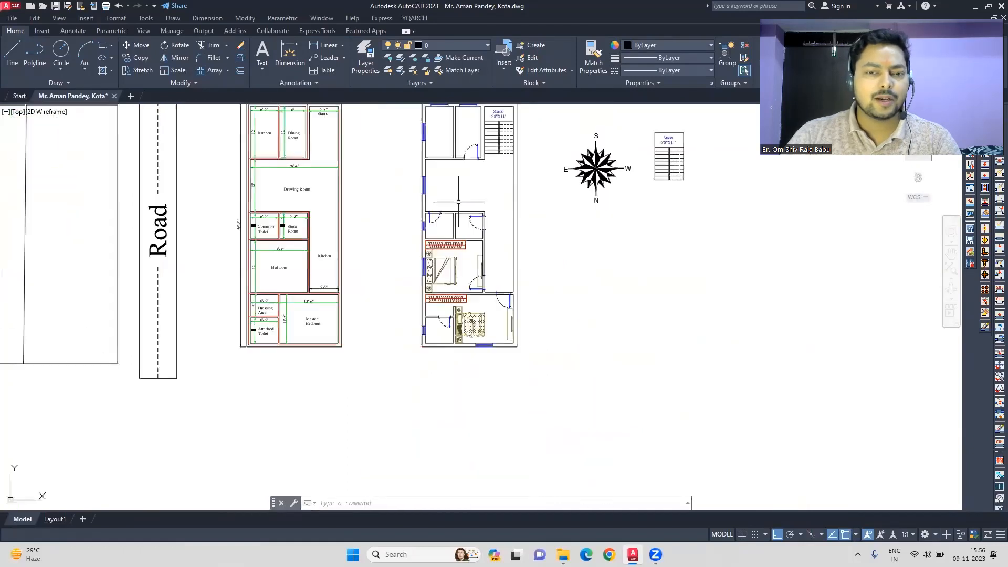
pyautogui.scroll(4, 450, 168)
pyautogui.rightClick(454, 223)
pyautogui.moveTo(499, 241)
pyautogui.click(606, 323)
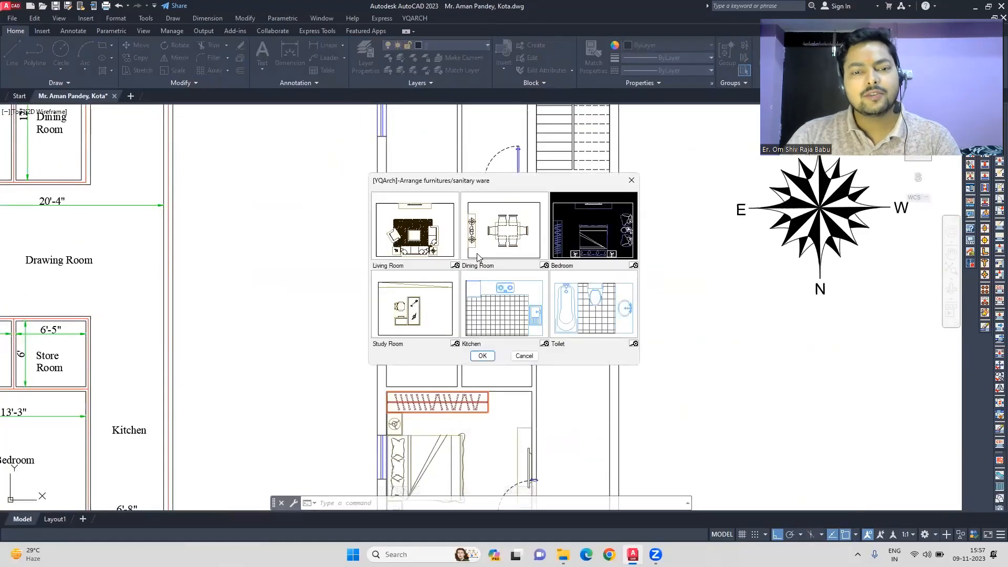
pyautogui.doubleClick(446, 235)
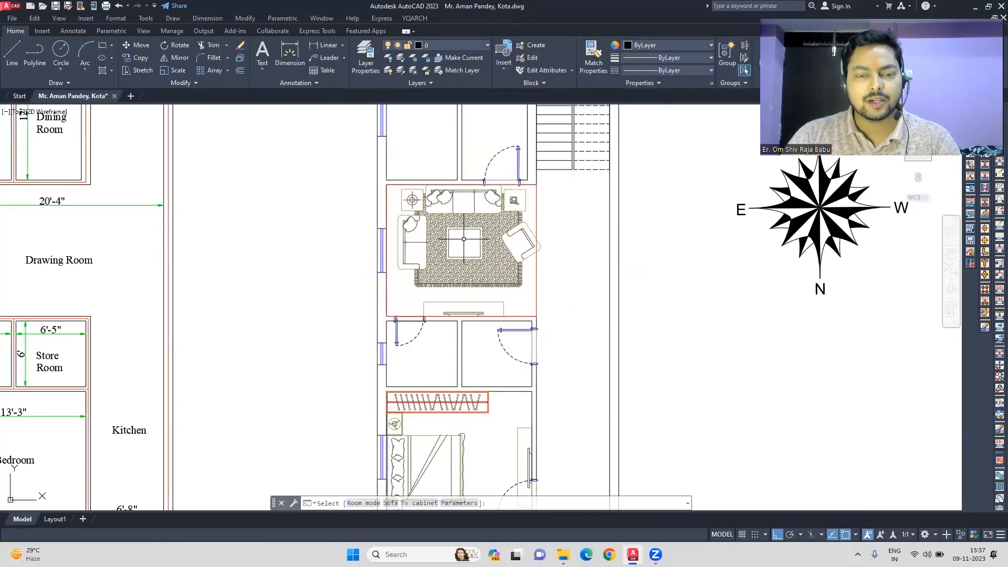
pyautogui.click(464, 239)
pyautogui.press('Escape')
# Move the sofa set sideways until the side sofa touches the Drawing Room's window wall
pyautogui.click(493, 247)
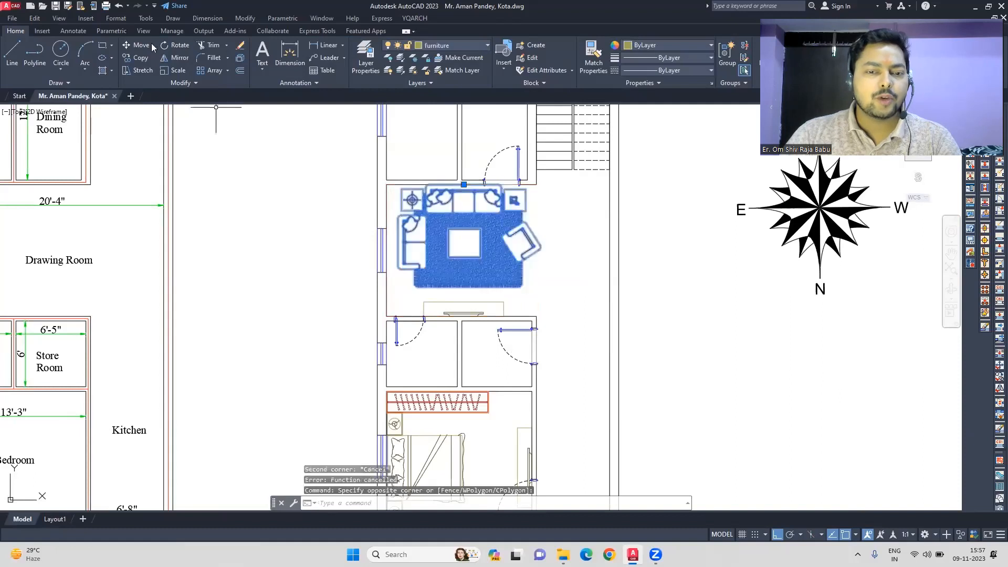
pyautogui.click(150, 45)
pyautogui.click(398, 242)
pyautogui.click(387, 242)
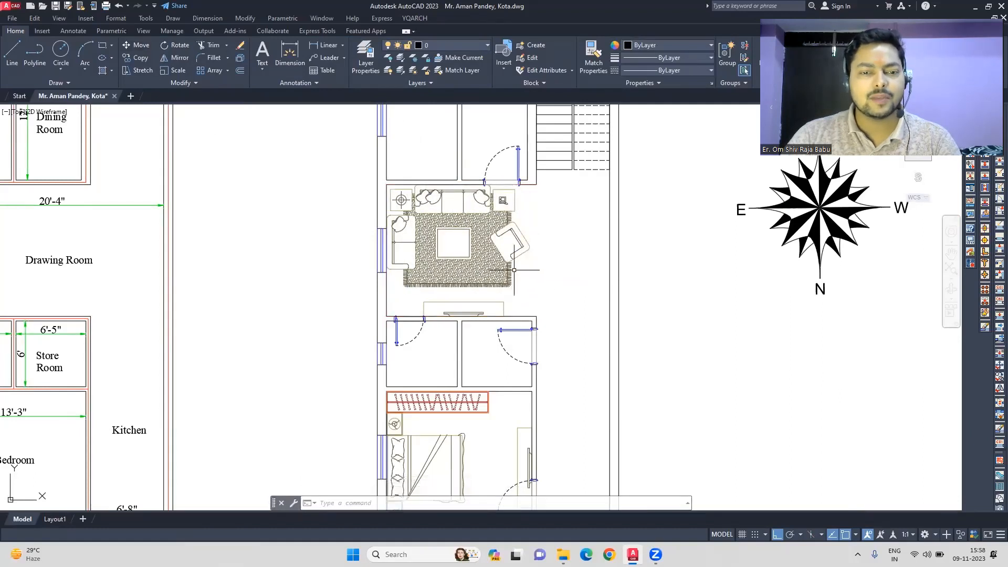
# Undo the sofa set's move and its placement in the Drawing Room
pyautogui.hotkey('ctrl', 'z')
pyautogui.hotkey('ctrl', 'z')
pyautogui.hotkey('ctrl', 'z')
pyautogui.hotkey('ctrl', 'y')
# Start a Living Room arrangement between the Drawing Room's opposite corners, cycling the room mode round to Living Room
pyautogui.press('Return')
pyautogui.doubleClick(415, 234)
pyautogui.click(536, 316)
pyautogui.click(387, 185)
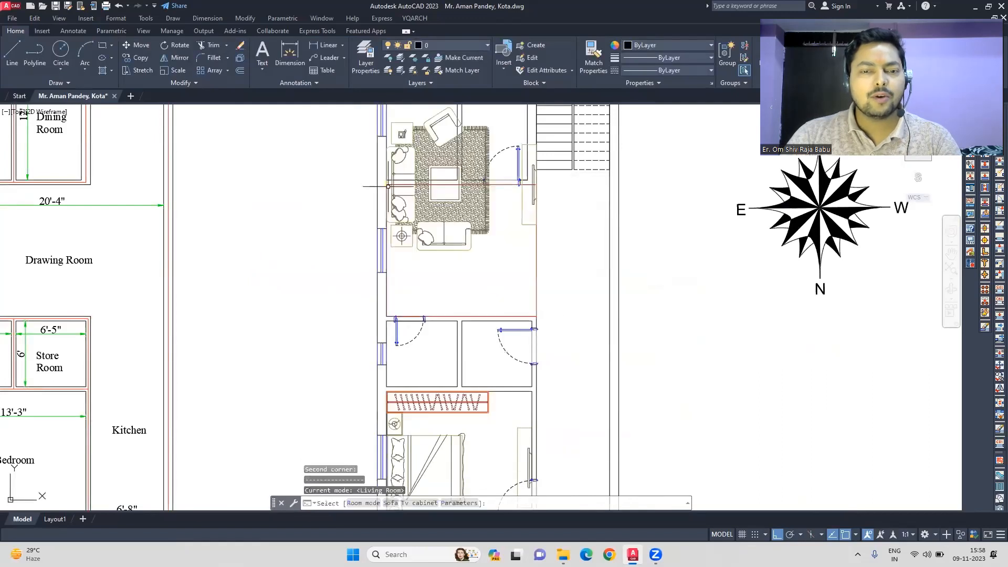
pyautogui.press('r')
pyautogui.press('r')
pyautogui.press('r')
pyautogui.press('r')
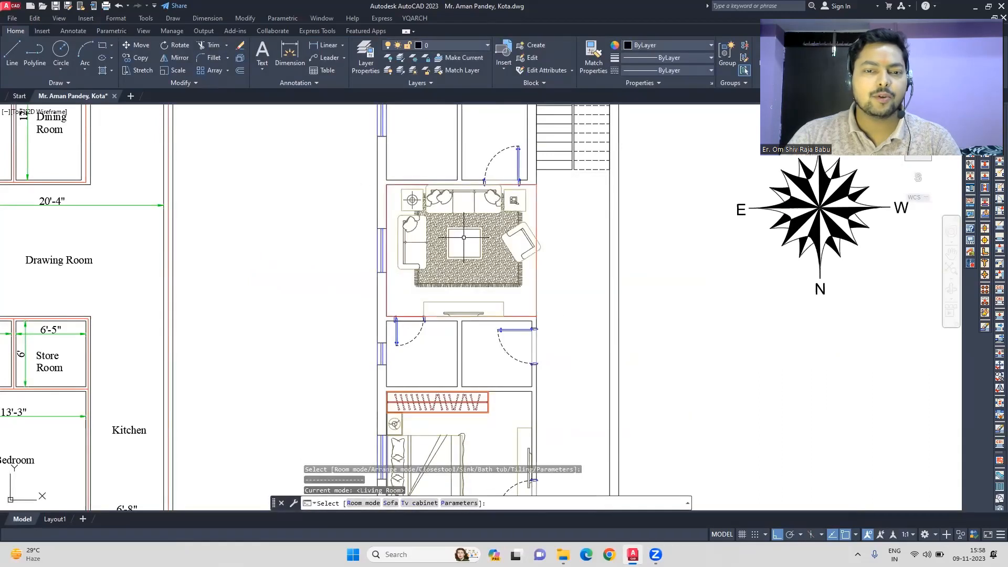
# Cycle through the sofa styles and place the set with two facing armchairs and a fringed rug along the lower wall
pyautogui.press('s')
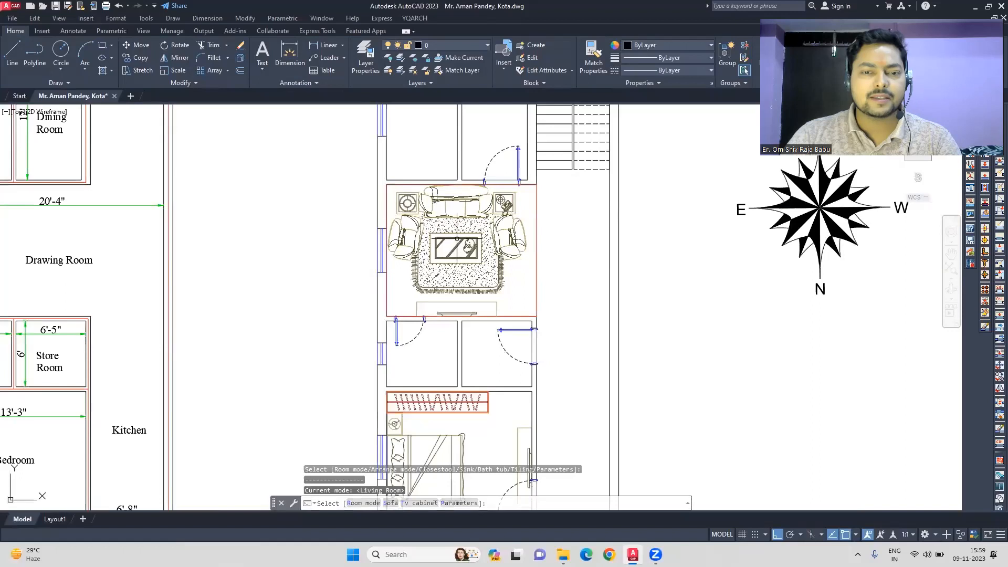
pyautogui.press('s')
pyautogui.press('s')
pyautogui.press('s')
pyautogui.press('s')
pyautogui.press('s')
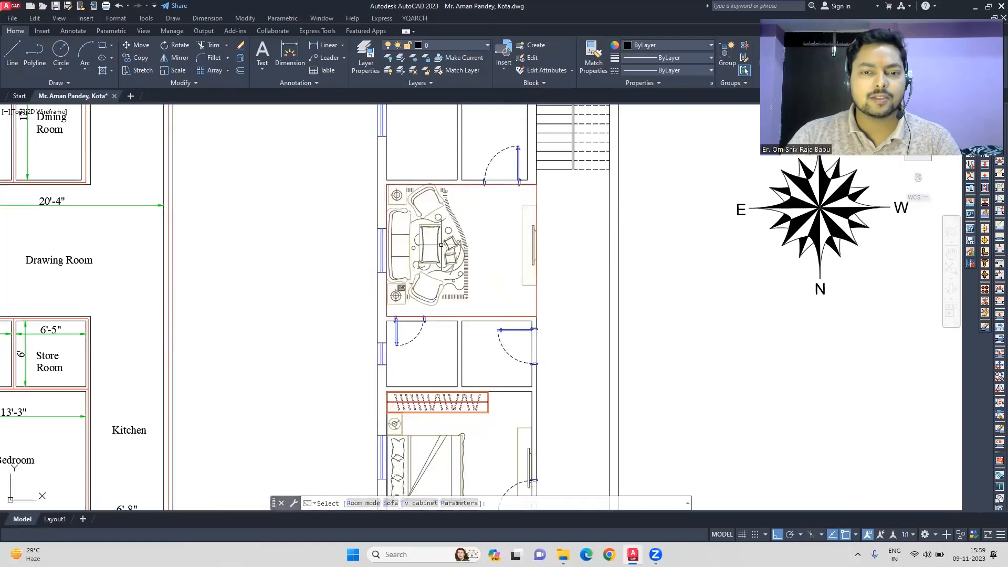
pyautogui.press('s')
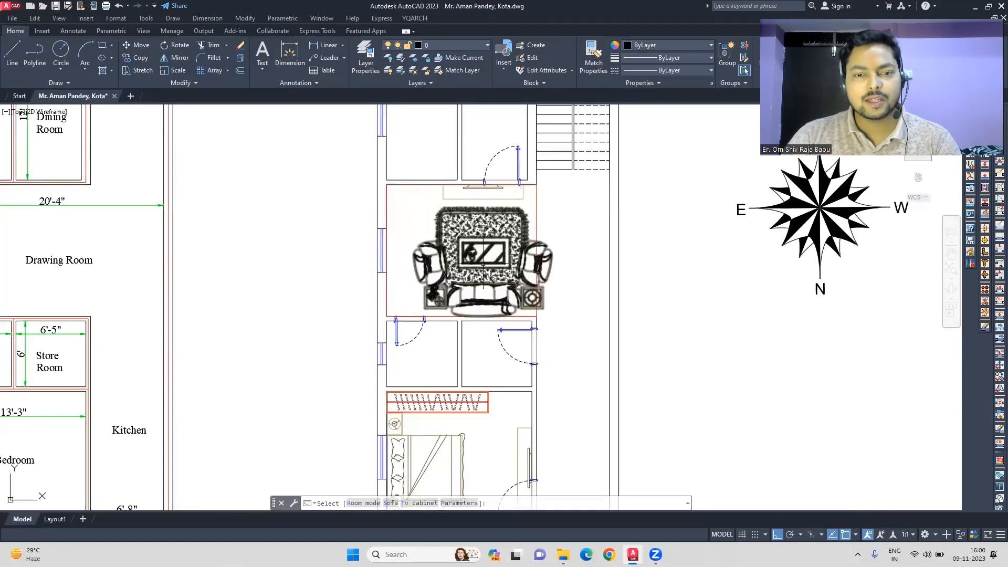
pyautogui.click(483, 254)
# Move the Drawing Room's TV unit sideways clear of the Dining Room door and erase its cabinet outline
pyautogui.scroll(2, 522, 195)
pyautogui.click(522, 195)
pyautogui.click(136, 46)
pyautogui.click(212, 170)
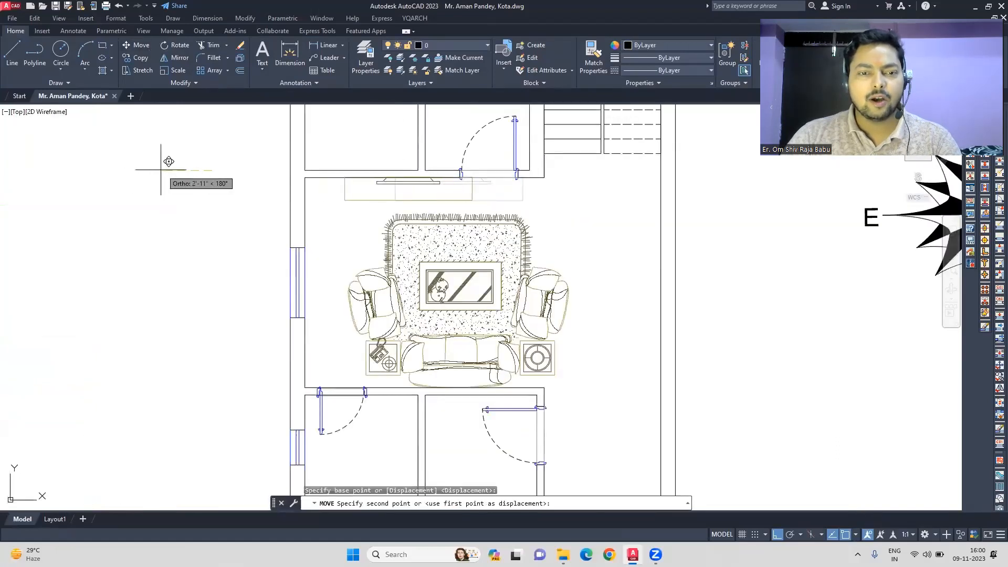
pyautogui.click(172, 172)
pyautogui.click(463, 200)
pyautogui.press('Delete')
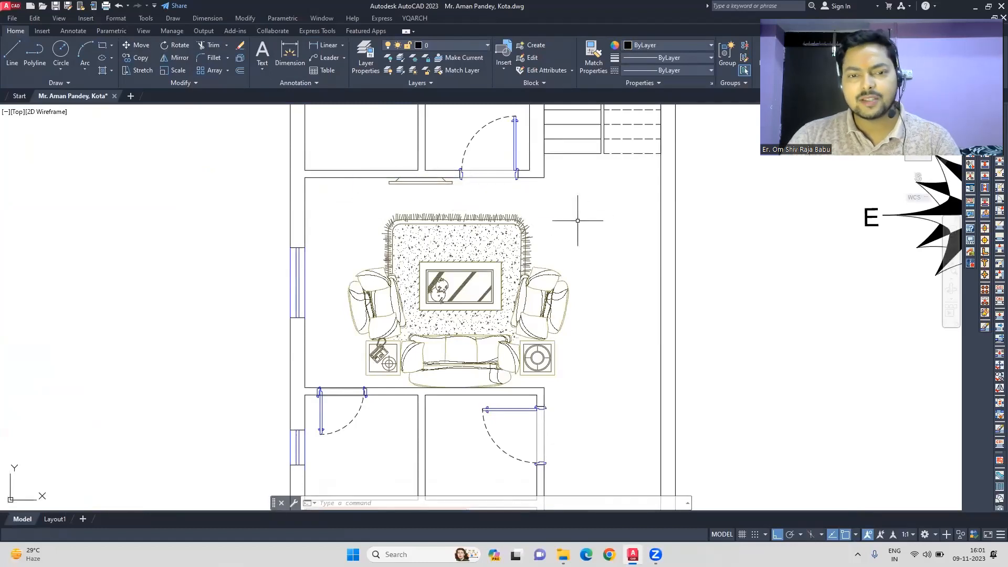
# Place a Dining Room arrangement with a six-chair table between the Dining Room's opposite corners and erase its sideboard near the door
pyautogui.scroll(-2, 436, 230)
pyautogui.scroll(4, 362, 415)
pyautogui.write('jj')
pyautogui.press('Return')
pyautogui.click(481, 355)
pyautogui.scroll(-6, 449, 428)
pyautogui.scroll(4, 504, 274)
pyautogui.moveTo(504, 273); pyautogui.dragTo(509, 354, button='middle')
pyautogui.click(524, 381)
pyautogui.click(421, 174)
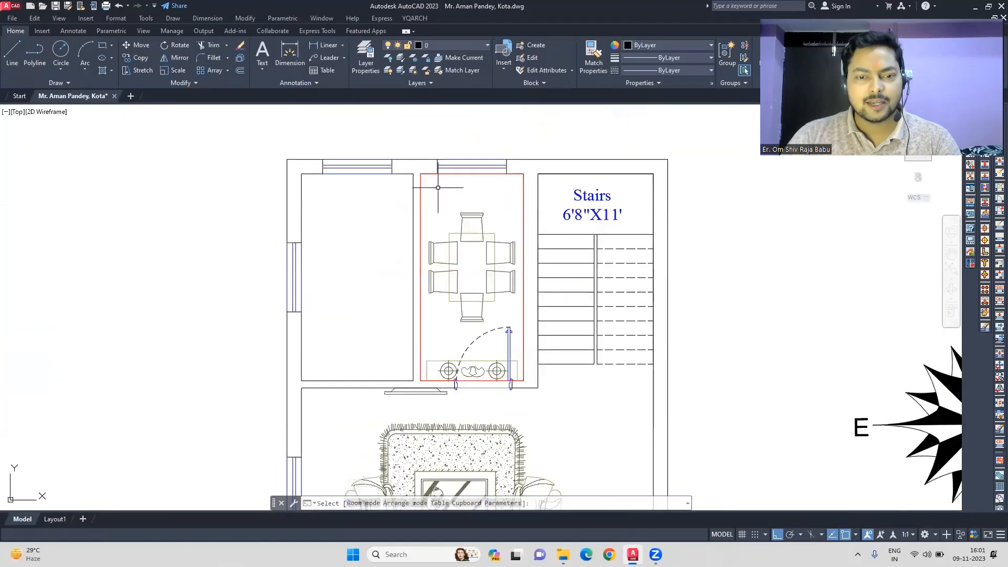
pyautogui.press('Return')
pyautogui.click(435, 361)
pyautogui.press('Delete')
# Try a Kitchen arrangement across the room beside the Dining Room, picking its lower corner first, and undo it
pyautogui.write('jj')
pyautogui.press('Return')
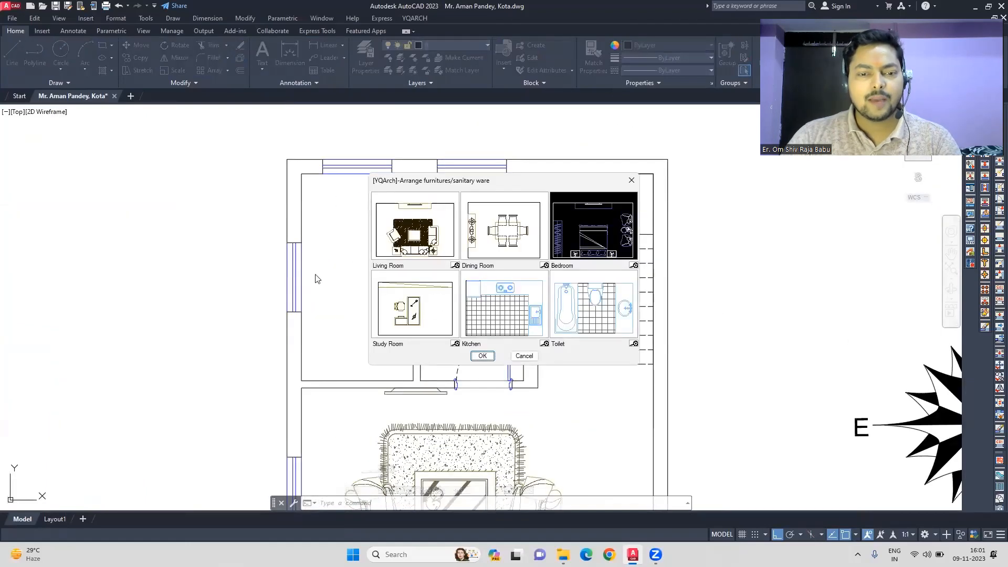
pyautogui.click(495, 315)
pyautogui.click(482, 356)
pyautogui.click(413, 380)
pyautogui.click(301, 175)
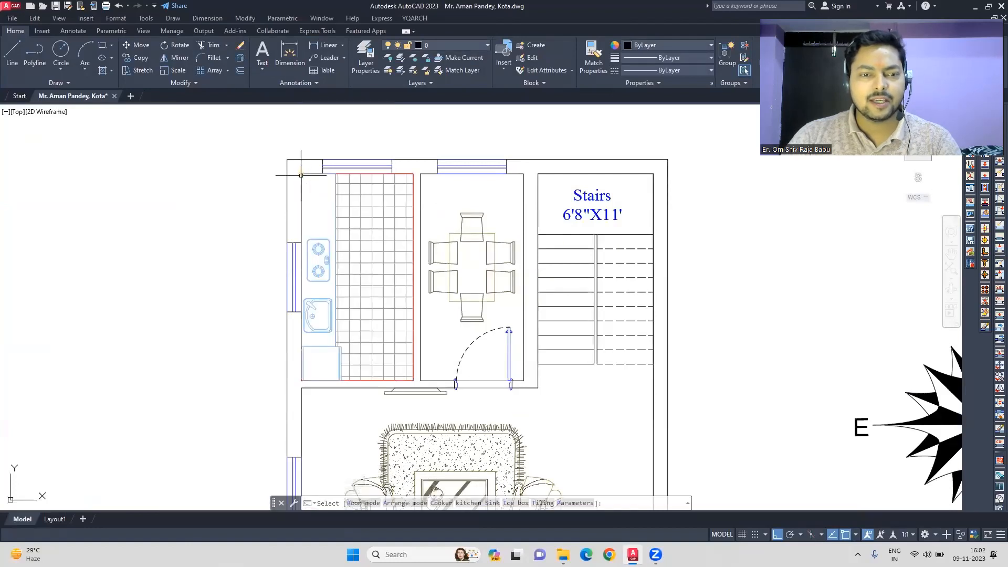
pyautogui.press('Escape')
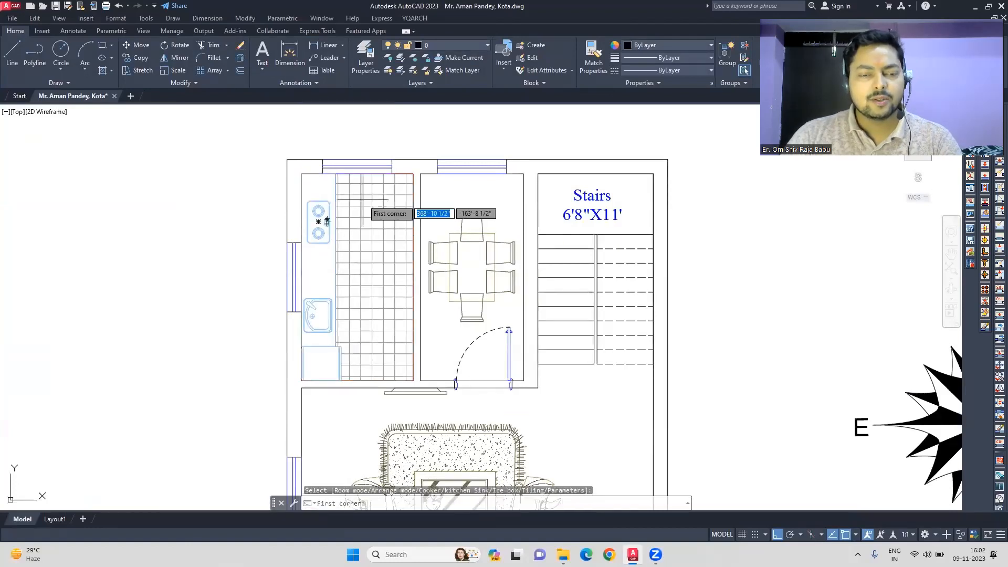
pyautogui.hotkey('ctrl', 'z')
# Place a Kitchen arrangement between the same room's opposite corners, cycling to the L-shaped counter with the sink along the upper wall
pyautogui.scroll(2, 335, 270)
pyautogui.write('jj')
pyautogui.press('Return')
pyautogui.click(495, 313)
pyautogui.click(483, 356)
pyautogui.click(276, 115)
pyautogui.click(453, 442)
pyautogui.press('a')
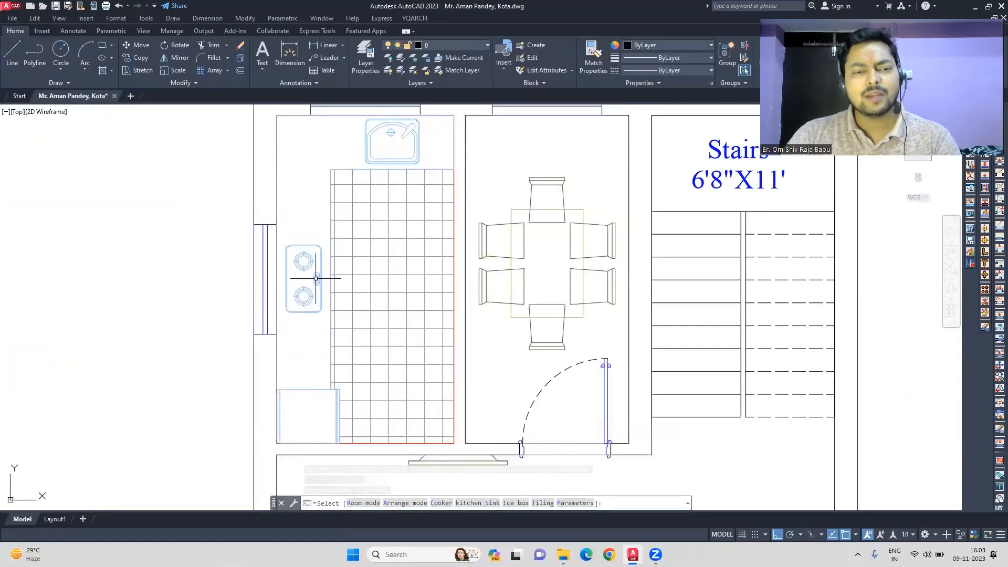
pyautogui.click(316, 278)
pyautogui.press('Escape')
# Move the kitchen sink sideways along the upper counter toward the Dining Room wall
pyautogui.click(418, 152)
pyautogui.write('m')
pyautogui.press('Return')
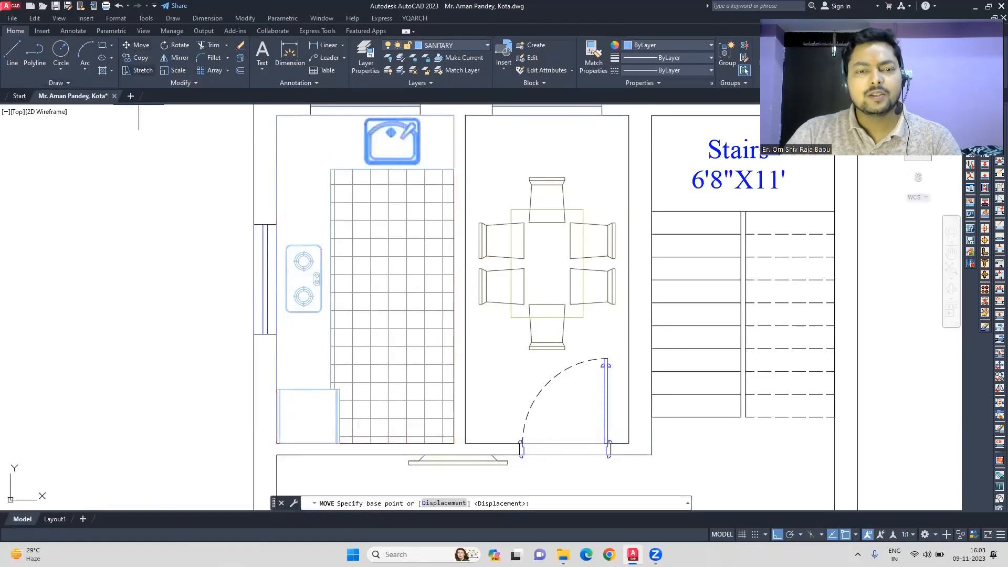
pyautogui.click(122, 168)
pyautogui.click(146, 168)
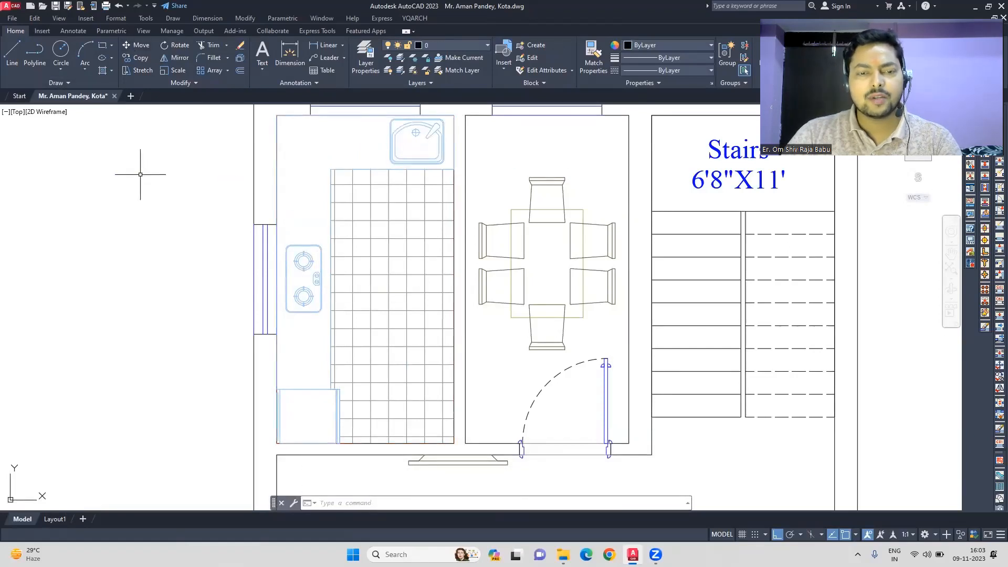
# Start a Toilet arrangement between the opposite corners of the Common Toilet below the Drawing Room
pyautogui.scroll(-3, 140, 175)
pyautogui.moveTo(299, 483); pyautogui.dragTo(388, 173, button='middle')
pyautogui.scroll(3, 400, 314)
pyautogui.write('jj')
pyautogui.press('Return')
pyautogui.click(592, 304)
pyautogui.click(481, 354)
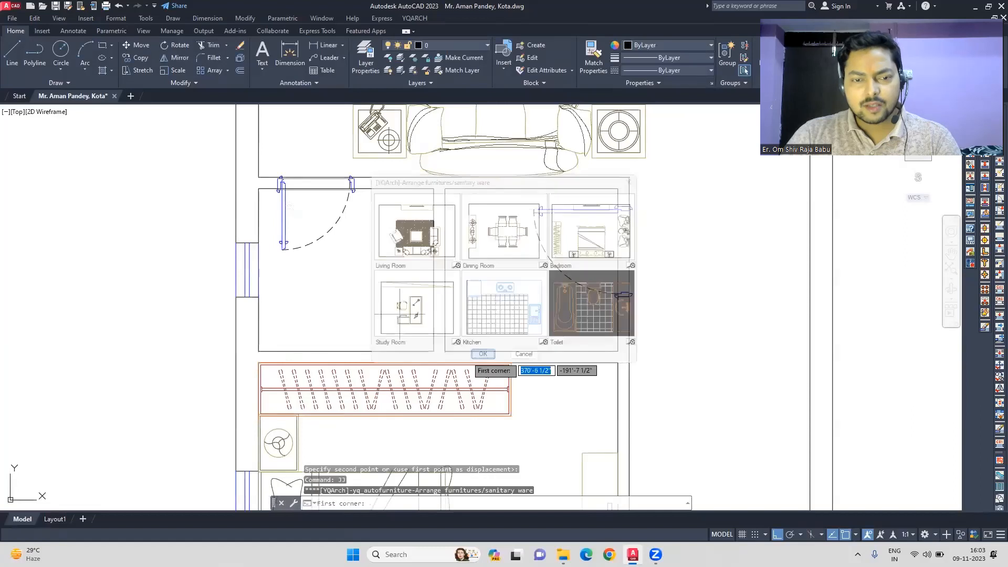
pyautogui.click(433, 351)
pyautogui.click(259, 189)
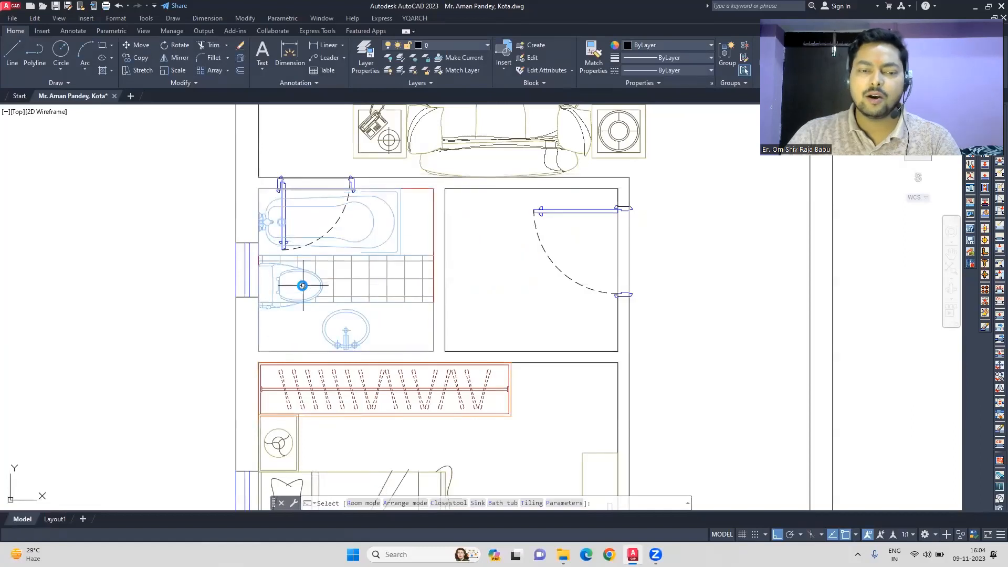
# Remove the bathtub and cycle the Common Toilet arrangement until the sink and closestool stand along the lower wall
pyautogui.press('b')
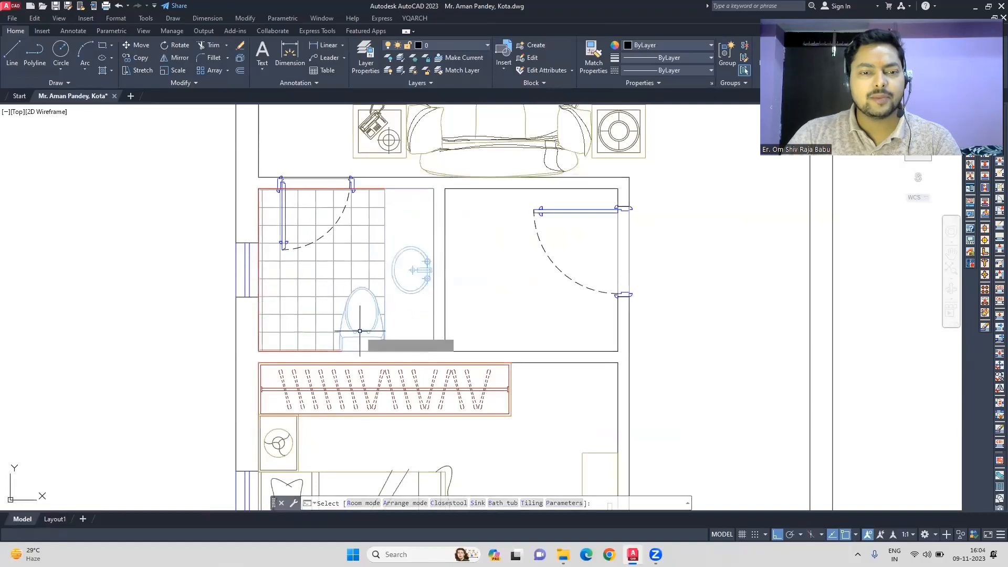
pyautogui.press('a')
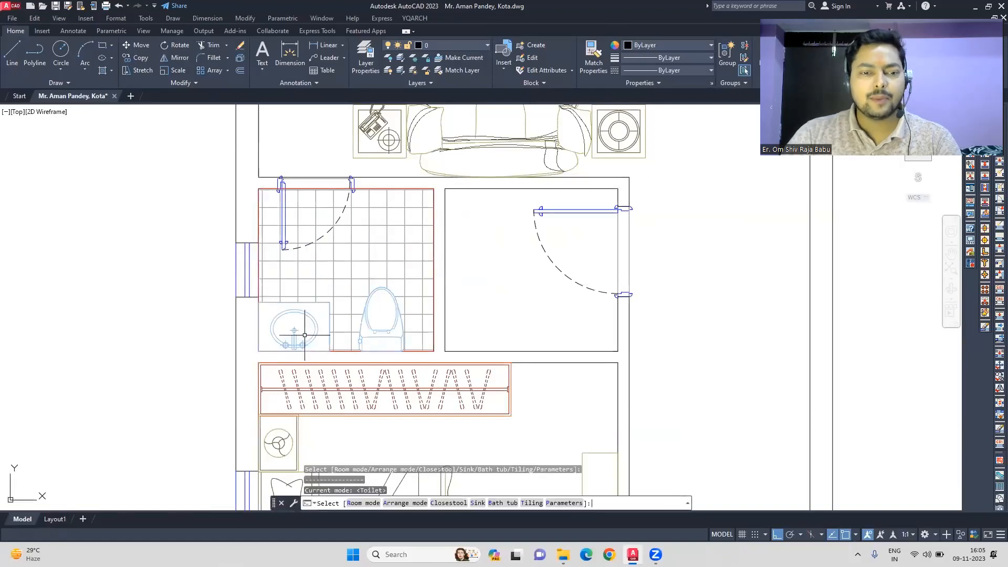
pyautogui.press('a')
pyautogui.press('a')
pyautogui.press('a')
pyautogui.click(285, 329)
pyautogui.click(346, 279)
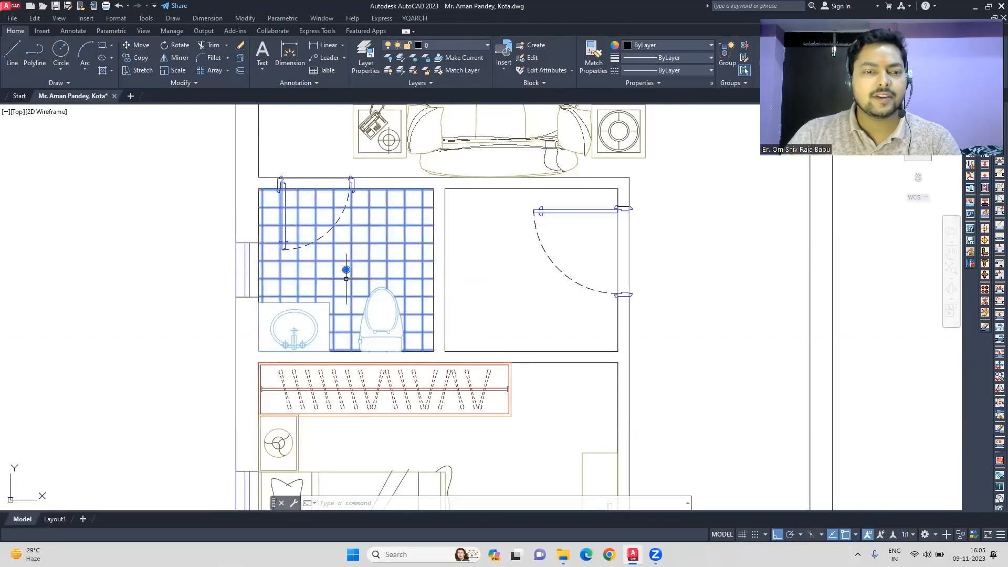
pyautogui.press('Escape')
pyautogui.press('Escape')
pyautogui.scroll(-5, 632, 270)
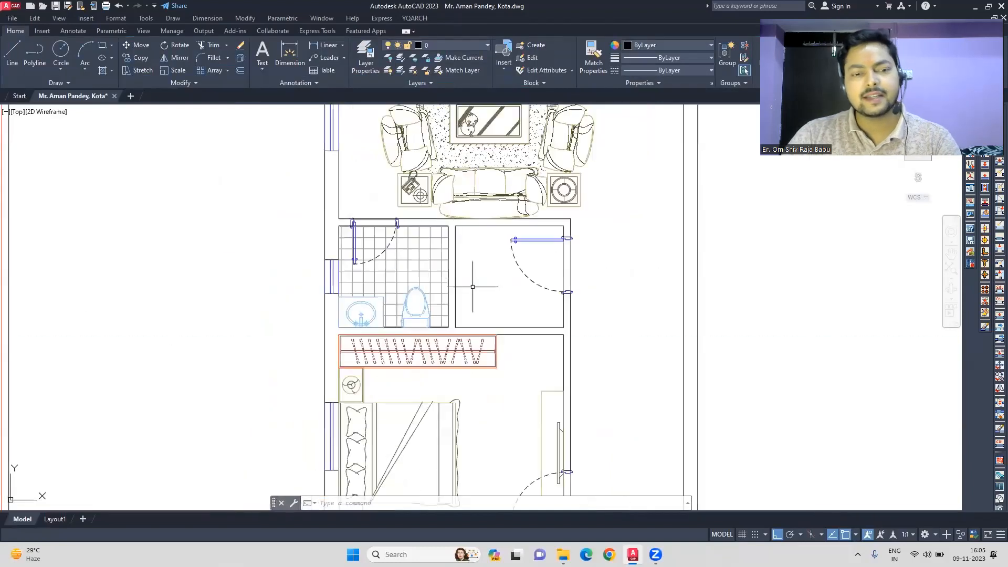
# Shorten the Dining Room side line of the kitchen partition by stretching its lower end upward
pyautogui.scroll(5, 373, 282)
pyautogui.click(374, 281)
pyautogui.click(374, 284)
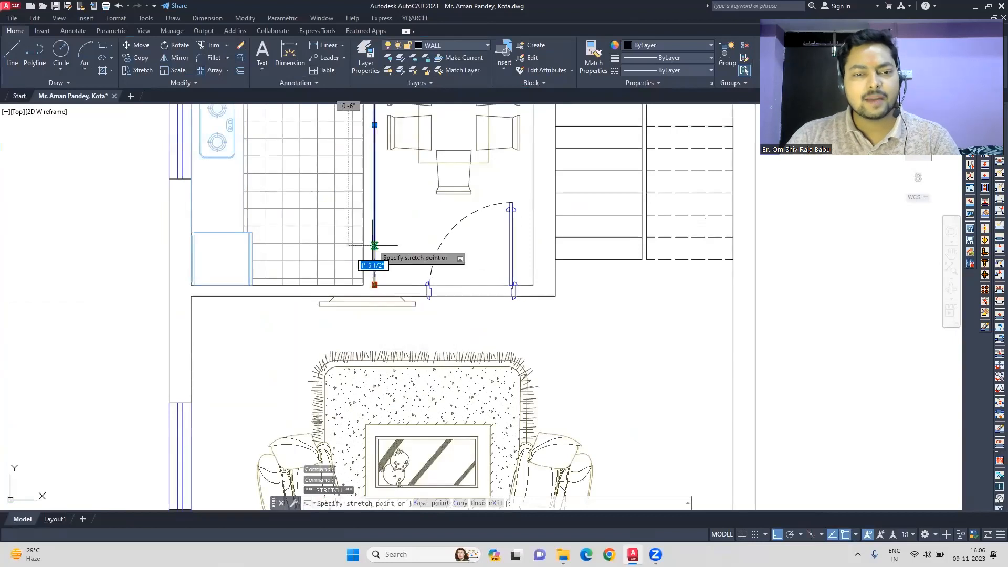
pyautogui.click(374, 190)
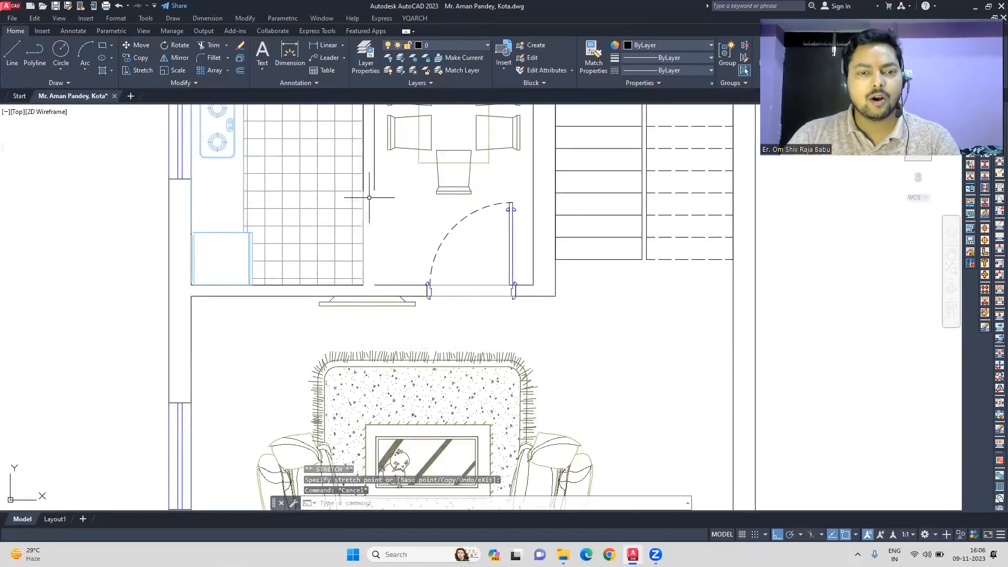
# Make WALL the current layer and draw a short line across the shortened kitchen partition's end
pyautogui.scroll(3, 373, 190)
pyautogui.click(451, 45)
pyautogui.click(434, 398)
pyautogui.click(12, 55)
pyautogui.click(381, 189)
pyautogui.click(353, 189)
pyautogui.press('Escape')
# Undo the last changes and trim the excess lines at the kitchen partition's closed end
pyautogui.scroll(2, 356, 167)
pyautogui.hotkey('ctrl', 'z')
pyautogui.hotkey('ctrl', 'z')
pyautogui.scroll(6, 356, 180)
pyautogui.write('tr')
pyautogui.press('Return')
pyautogui.click(450, 260)
pyautogui.click(506, 207)
pyautogui.press('Escape')
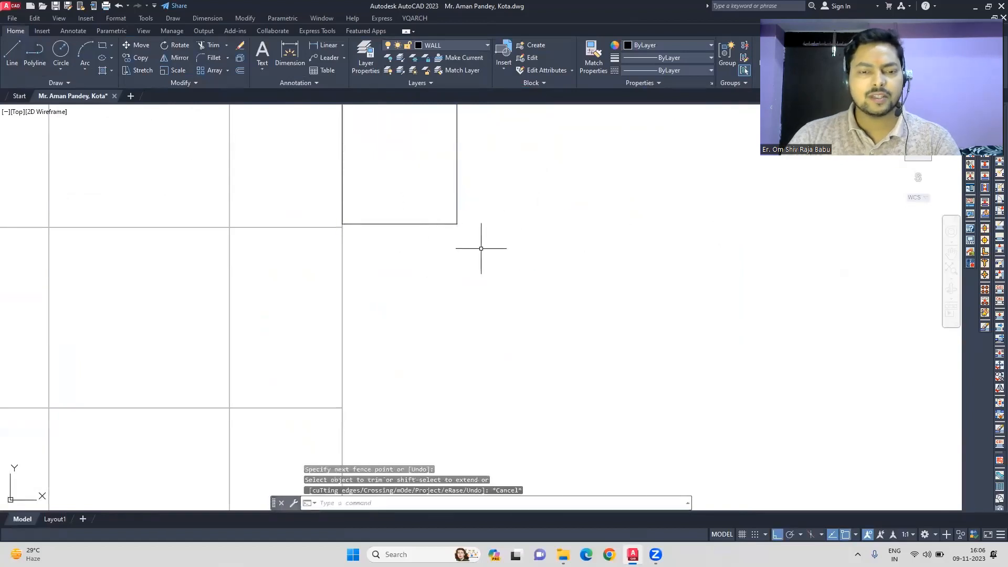
# Explode the wardrobe in the master bedroom's dressing area
pyautogui.scroll(-8, 484, 248)
pyautogui.scroll(4, 491, 302)
pyautogui.write('j')
pyautogui.press('Return')
pyautogui.scroll(-8, 404, 250)
pyautogui.moveTo(458, 333); pyautogui.dragTo(474, 227, button='middle')
pyautogui.moveTo(560, 312); pyautogui.dragTo(611, 122, button='middle')
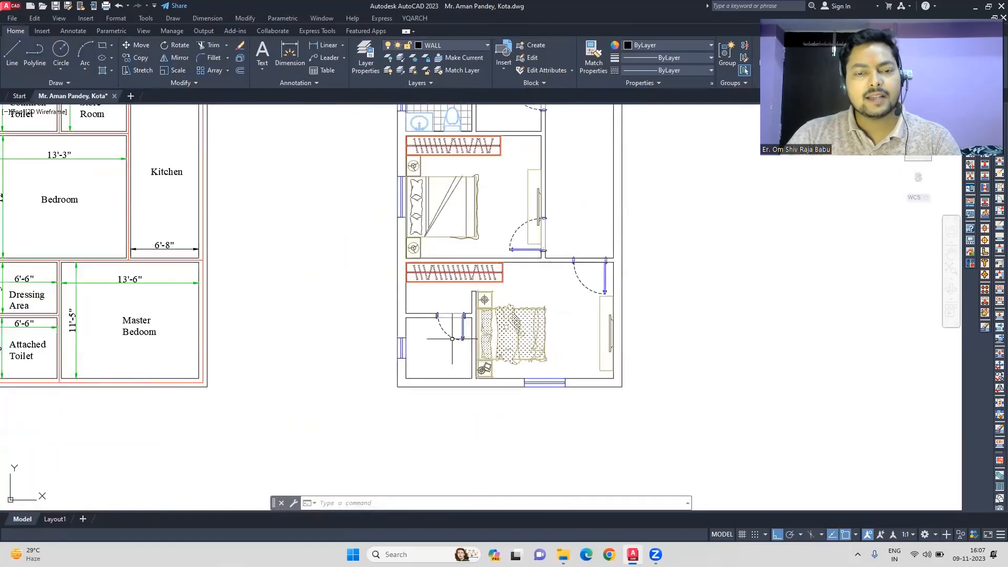
pyautogui.scroll(5, 474, 283)
pyautogui.click(546, 266)
pyautogui.write('x')
pyautogui.press('Return')
# Move the dressing area wardrobe horizontally outside the house, beyond the side wall
pyautogui.click(560, 292)
pyautogui.click(317, 242)
pyautogui.press('m')
pyautogui.press('Return')
pyautogui.click(547, 256)
pyautogui.click(223, 257)
# Explode the moved wardrobe once more into its individual parts
pyautogui.moveTo(229, 289); pyautogui.dragTo(445, 281, button='middle')
pyautogui.click(452, 284)
pyautogui.click(208, 213)
pyautogui.write('x')
pyautogui.press('Return')
pyautogui.click(446, 308)
pyautogui.click(215, 202)
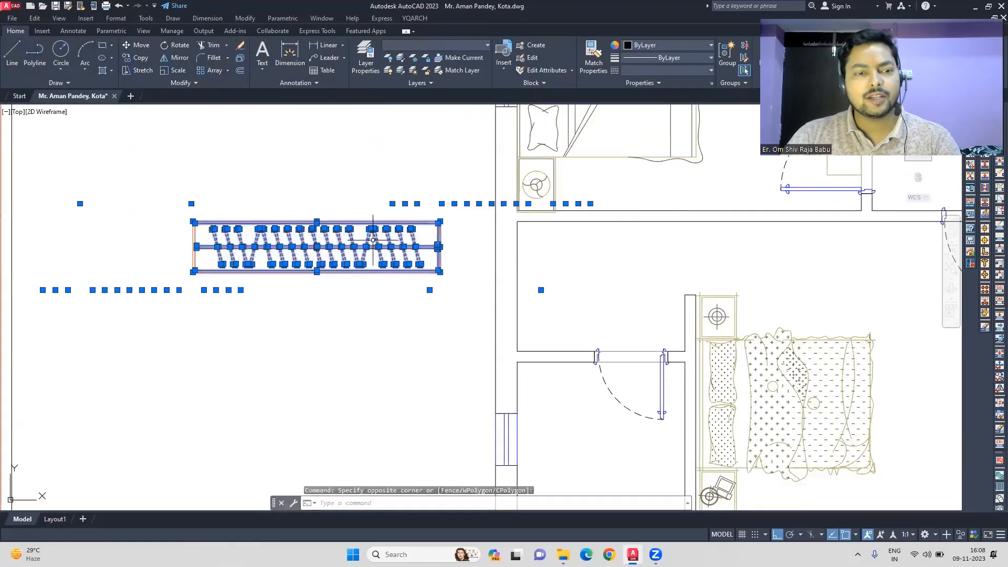
pyautogui.write('s')
pyautogui.press('Return')
pyautogui.click(438, 247)
pyautogui.press('Escape')
# Copy the exploded wardrobe from its upper corner to the upper inner corner of the dressing area
pyautogui.click(465, 310)
pyautogui.click(148, 121)
pyautogui.write('co')
pyautogui.press('Return')
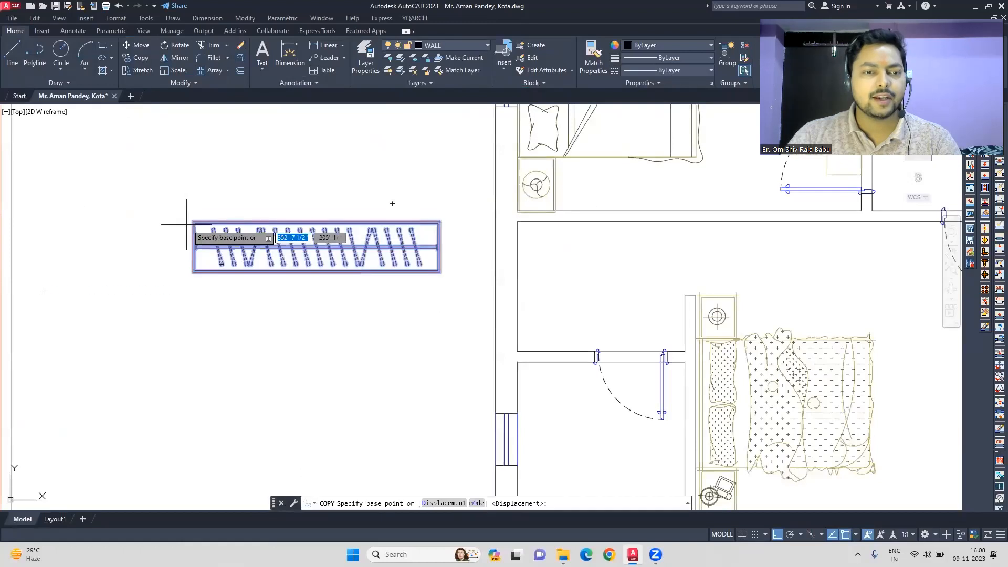
pyautogui.click(193, 223)
pyautogui.click(518, 223)
pyautogui.press('Escape')
# Erase the hangers in the middle of the copied wardrobe
pyautogui.click(589, 225)
pyautogui.click(677, 262)
pyautogui.press('Delete')
pyautogui.click(590, 225)
pyautogui.click(672, 239)
pyautogui.press('Delete')
# Try to shorten the copied wardrobe by stretching its bedroom-side end and remaining hangers inward
pyautogui.click(657, 216)
pyautogui.click(785, 272)
pyautogui.click(785, 272)
pyautogui.click(642, 219)
pyautogui.write('s')
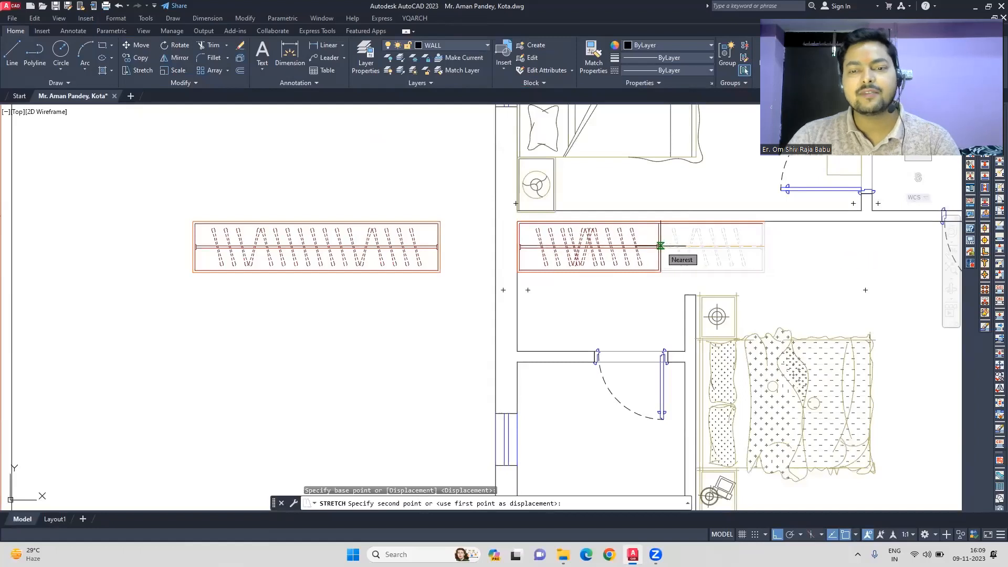
pyautogui.click(654, 247)
pyautogui.write('dim')
pyautogui.press('Return')
pyautogui.click(685, 295)
pyautogui.scroll(6, 653, 273)
pyautogui.click(650, 271)
pyautogui.press('Escape')
pyautogui.scroll(-4, 657, 272)
pyautogui.click(740, 191)
pyautogui.press('Escape')
# Undo the last shortening of the copied wardrobe
pyautogui.hotkey('ctrl', 'z')
pyautogui.hotkey('ctrl', 'z')
pyautogui.hotkey('ctrl', 'z')
# Erase two more hangers from the middle of the copied wardrobe
pyautogui.scroll(2, 575, 226)
pyautogui.scroll(2, 573, 226)
pyautogui.click(635, 319)
pyautogui.click(584, 305)
pyautogui.press('Delete')
# Try stretching the copied wardrobe's bedroom-side end inward to the remaining hangers, and undo it
pyautogui.scroll(-2, 462, 286)
pyautogui.click(853, 334)
pyautogui.click(666, 228)
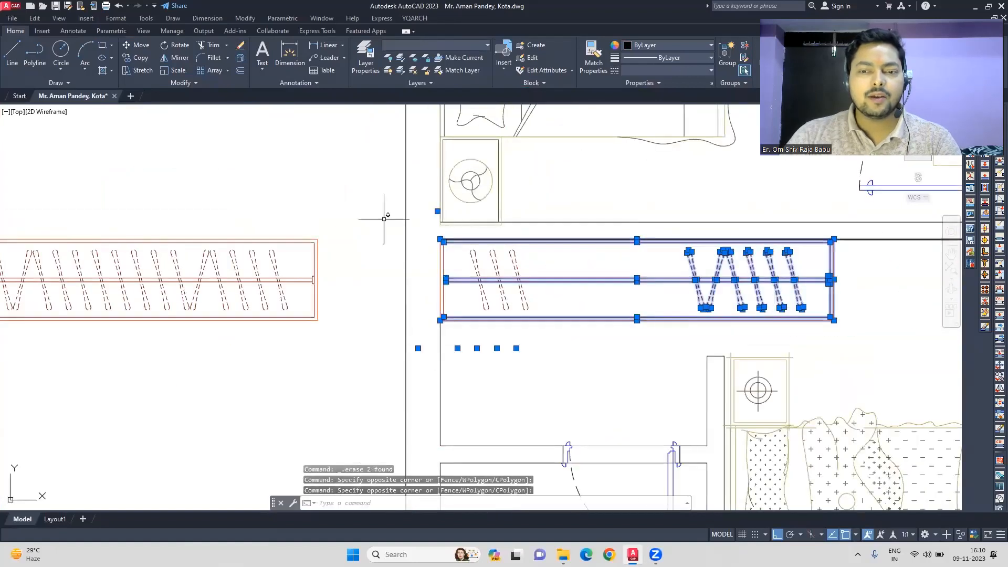
pyautogui.write('s')
pyautogui.press('Return')
pyautogui.click(834, 279)
pyautogui.click(657, 279)
pyautogui.hotkey('ctrl', 'z')
# Shorten the copied wardrobe to fit the dressing area by stretching its free end and nearby hangers inward
pyautogui.click(891, 355)
pyautogui.click(662, 245)
pyautogui.press('Return')
pyautogui.click(834, 279)
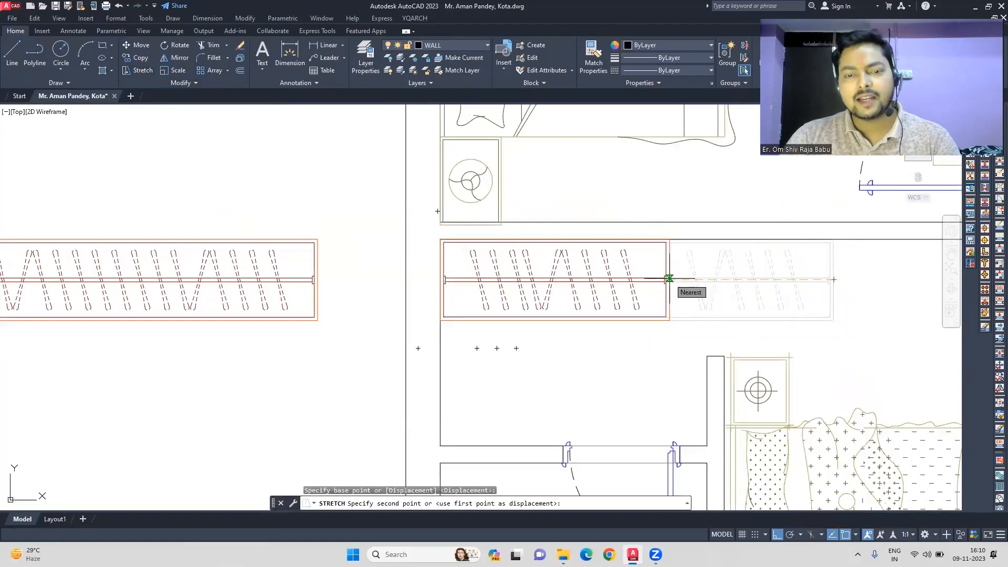
pyautogui.click(669, 279)
pyautogui.press('Escape')
pyautogui.scroll(2, 724, 369)
pyautogui.click(731, 377)
pyautogui.click(682, 340)
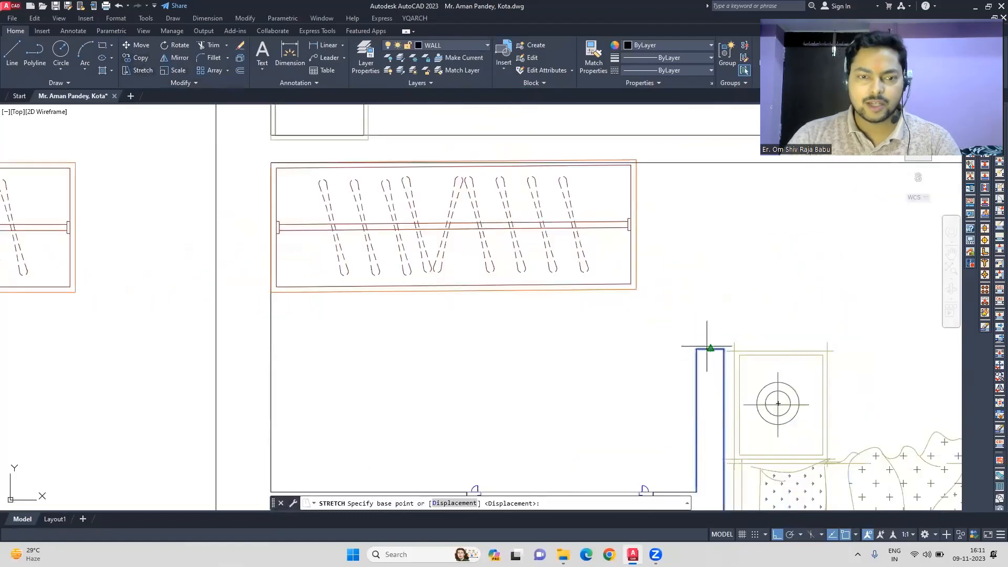
pyautogui.press('Escape')
pyautogui.press('Escape')
pyautogui.scroll(-4, 637, 302)
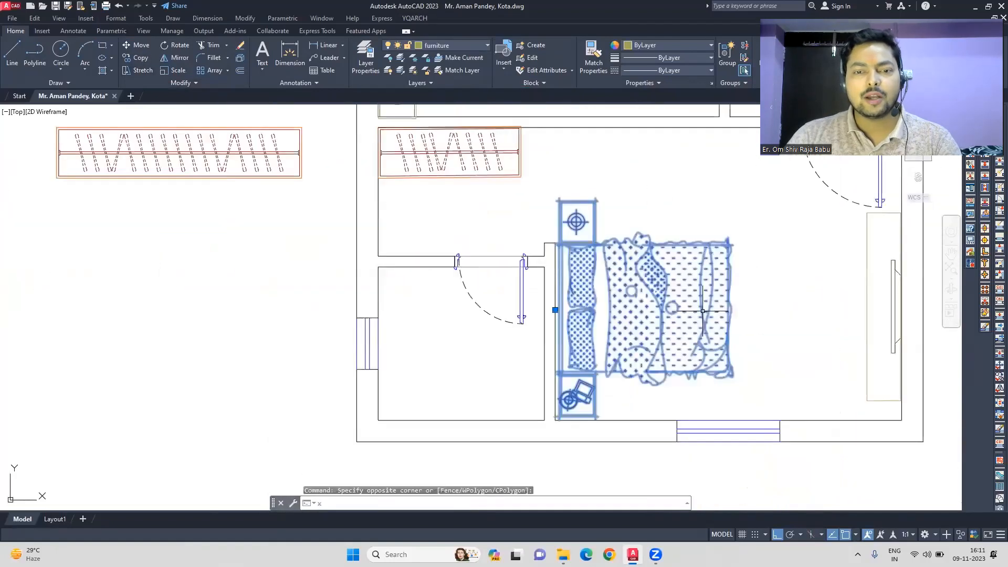
# Explode the master bedroom's bed block and erase the side table farther from the window wall
pyautogui.click(762, 387)
pyautogui.click(699, 325)
pyautogui.write('x')
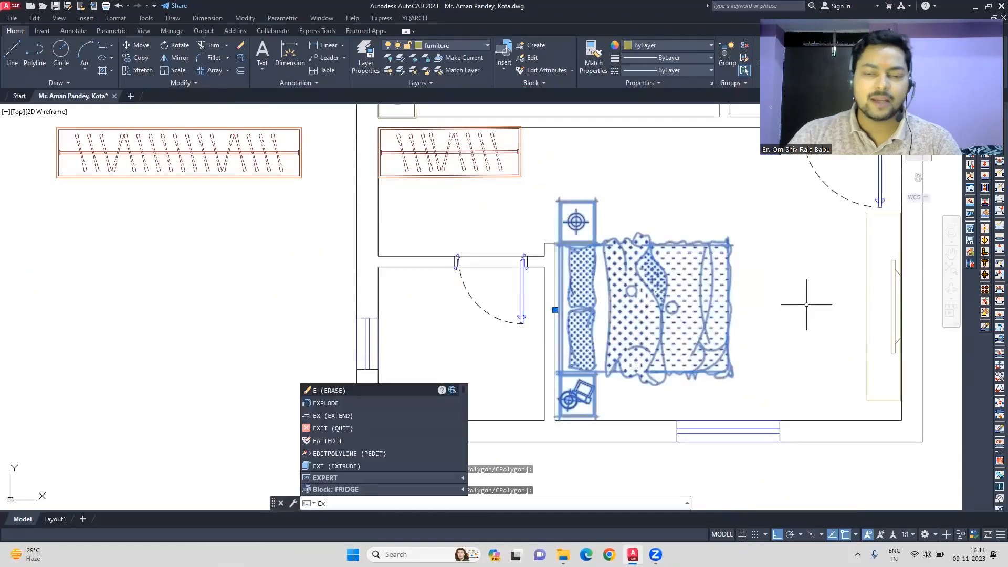
pyautogui.press('Return')
pyautogui.scroll(6, 600, 184)
pyautogui.click(600, 184)
pyautogui.click(488, 331)
pyautogui.press('Delete')
pyautogui.click(517, 397)
pyautogui.press('Delete')
pyautogui.scroll(-6, 431, 269)
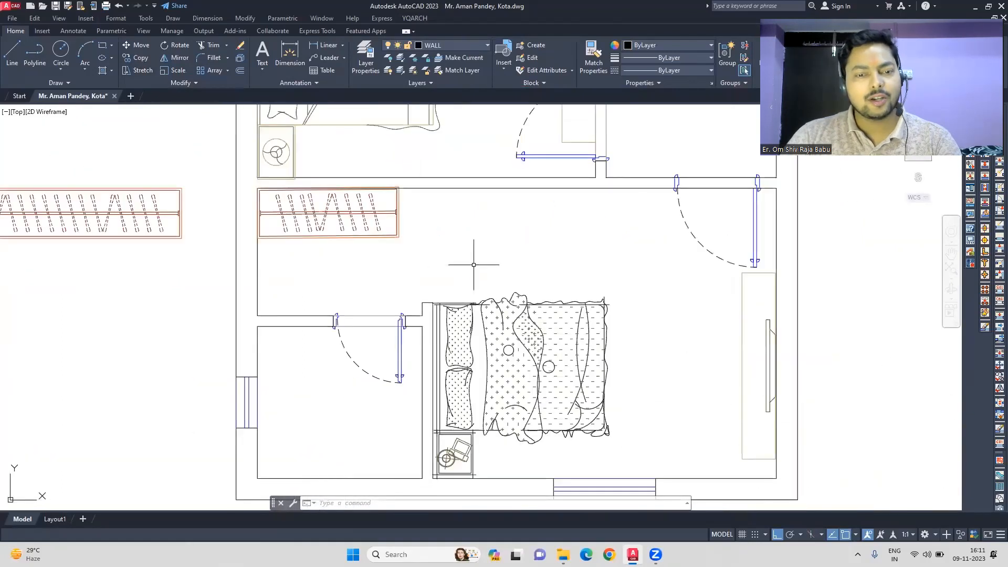
# Combine the remaining bed and side table into one block with its base point at the headboard corner
pyautogui.click(622, 456)
pyautogui.click(433, 278)
pyautogui.scroll(4, 368, 362)
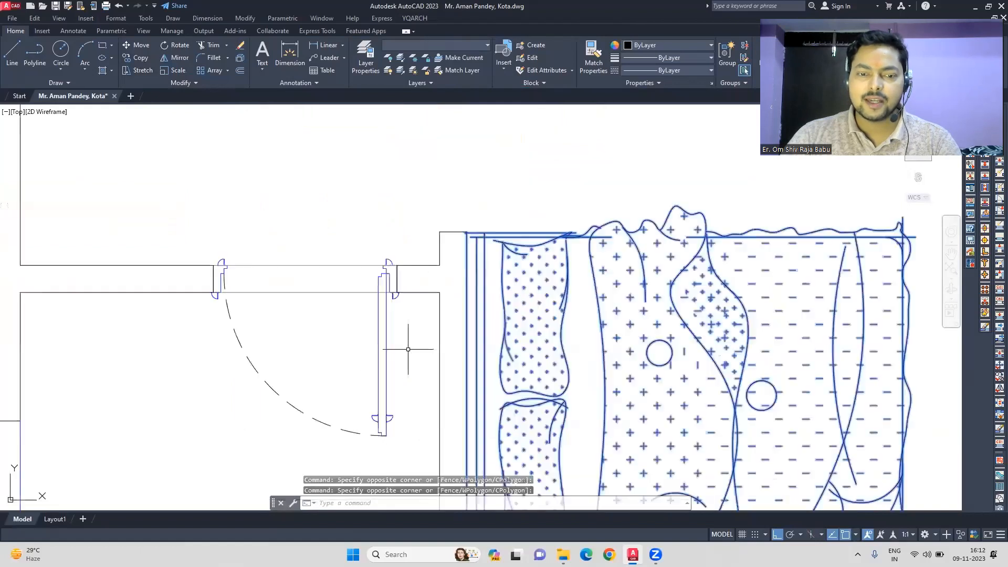
pyautogui.scroll(-4, 451, 229)
pyautogui.write('b')
pyautogui.press('Return')
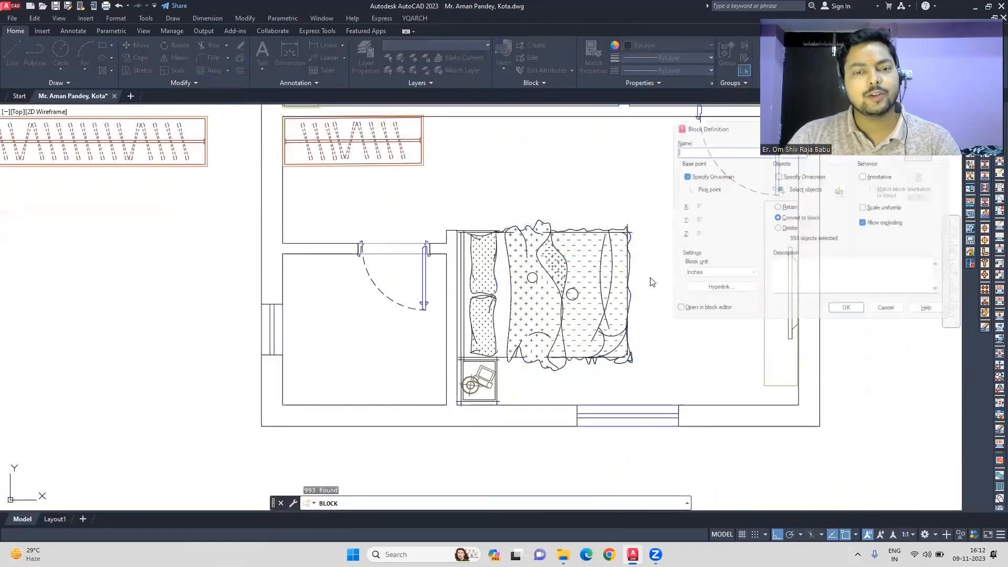
pyautogui.click(846, 318)
pyautogui.scroll(6, 455, 234)
pyautogui.click(463, 221)
pyautogui.scroll(-6, 431, 189)
pyautogui.click(432, 190)
pyautogui.click(607, 330)
pyautogui.press('Escape')
# Move the master bedroom's bed block 1" away from the wall behind the headboard
pyautogui.scroll(-2, 525, 325)
pyautogui.scroll(4, 377, 416)
pyautogui.moveTo(378, 374); pyautogui.dragTo(378, 286, button='middle')
pyautogui.click(496, 242)
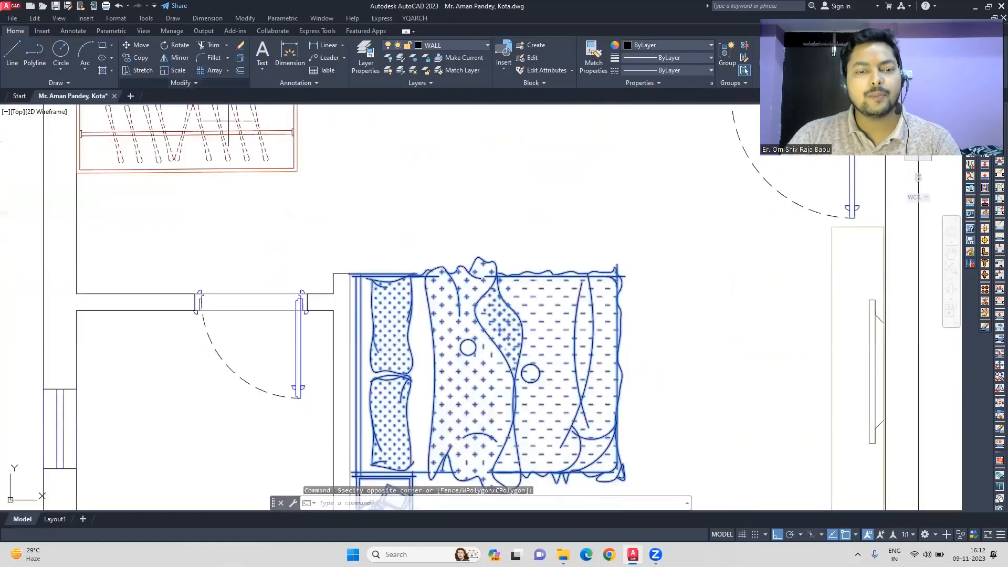
pyautogui.scroll(-2, 496, 240)
pyautogui.write('m')
pyautogui.press('Return')
pyautogui.click(664, 375)
pyautogui.write('1"')
pyautogui.press('Return')
# Edit the bed block's definition to put all its objects on the furniture layer, and return to the drawing
pyautogui.scroll(-4, 380, 290)
pyautogui.moveTo(434, 231); pyautogui.dragTo(412, 357, button='middle')
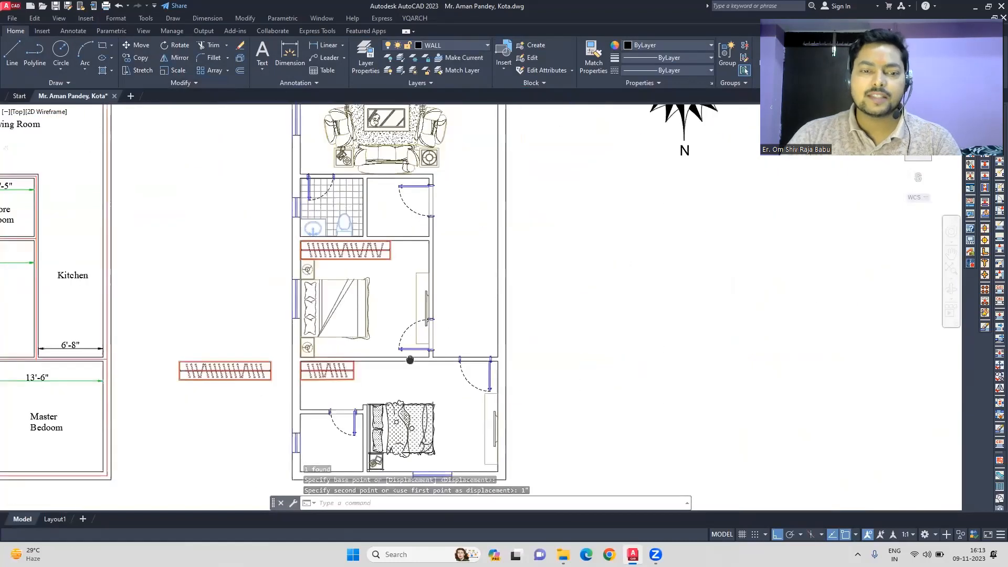
pyautogui.scroll(6, 379, 464)
pyautogui.click(558, 370)
pyautogui.doubleClick(558, 369)
pyautogui.click(502, 348)
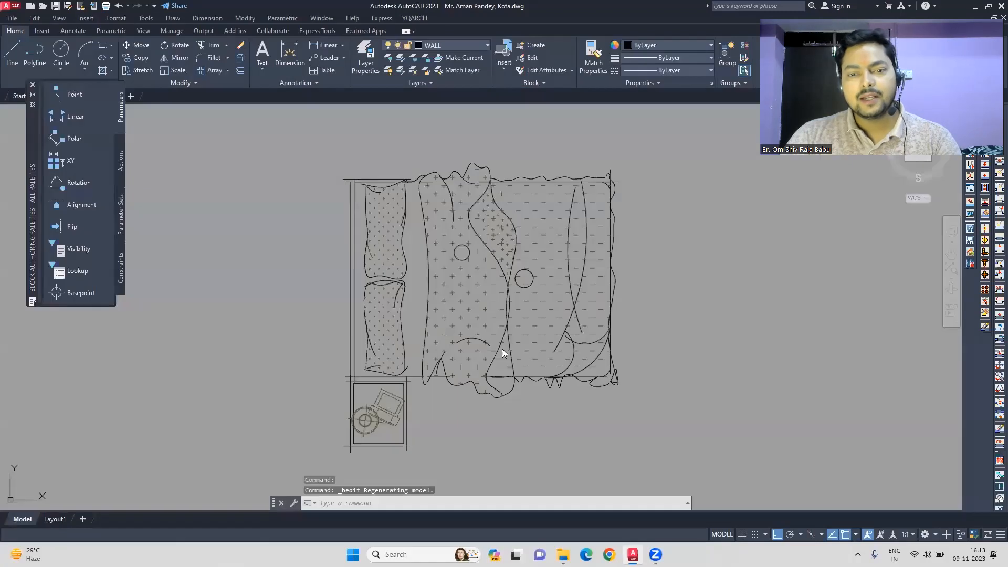
pyautogui.click(27, 32)
pyautogui.click(454, 46)
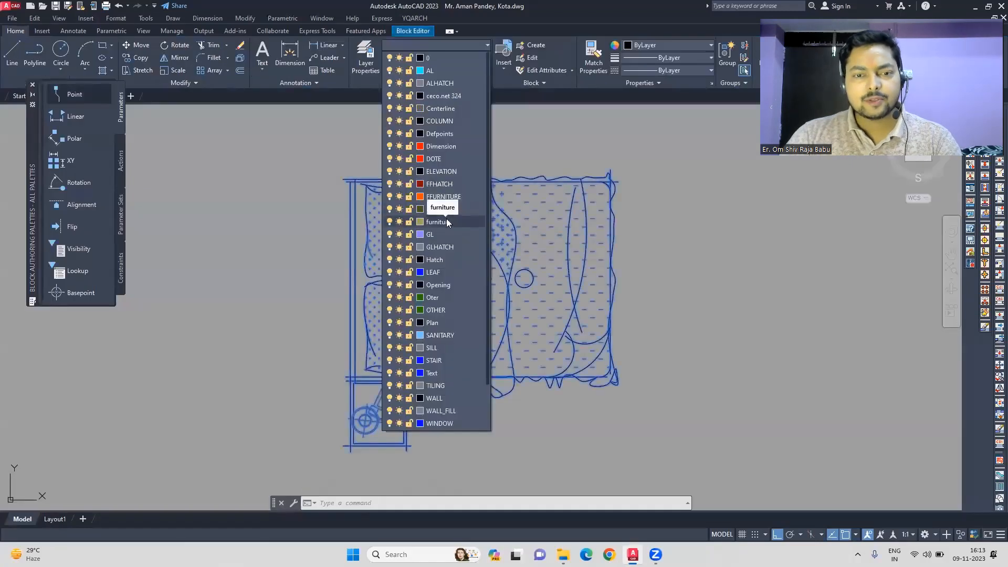
pyautogui.click(447, 219)
pyautogui.click(892, 56)
pyautogui.click(494, 252)
# Try copying the common toilet's tiling, washbasin and WC into the attached toilet, and undo it
pyautogui.scroll(5, 428, 423)
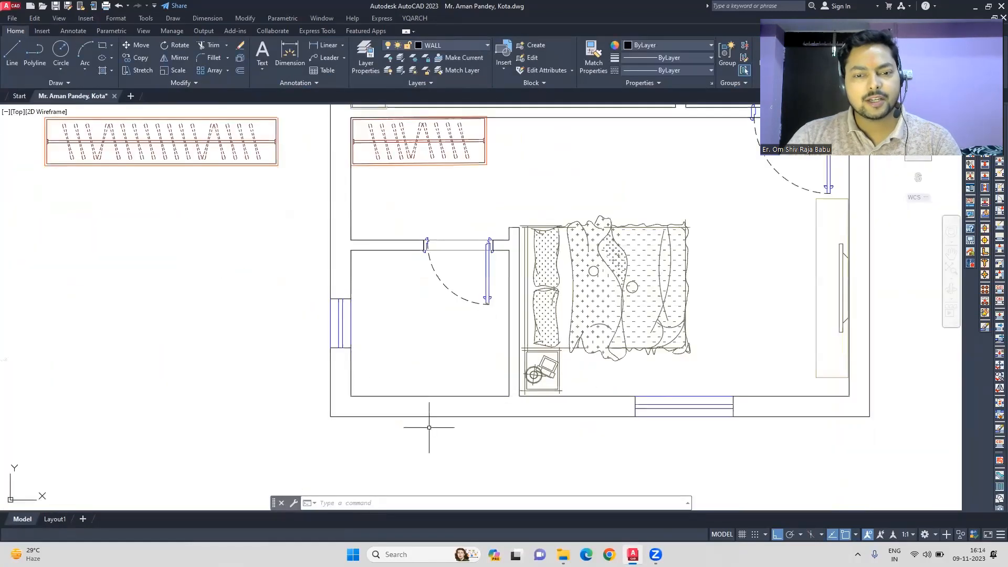
pyautogui.click(454, 194)
pyautogui.click(362, 231)
pyautogui.write('co')
pyautogui.press('Return')
pyautogui.click(476, 253)
pyautogui.scroll(-5, 485, 255)
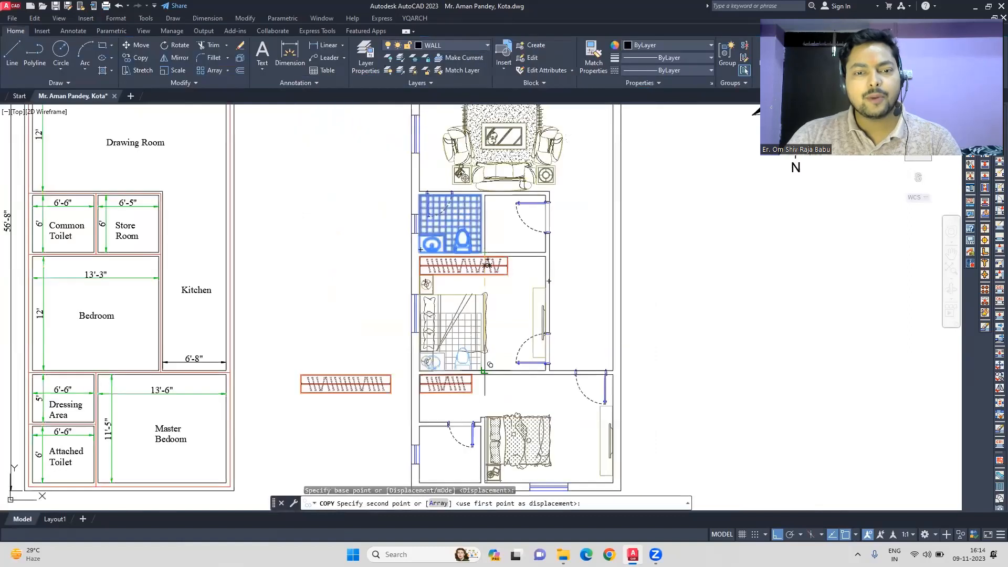
pyautogui.click(443, 338)
pyautogui.press('Escape')
pyautogui.moveTo(523, 283); pyautogui.dragTo(503, 371, button='middle')
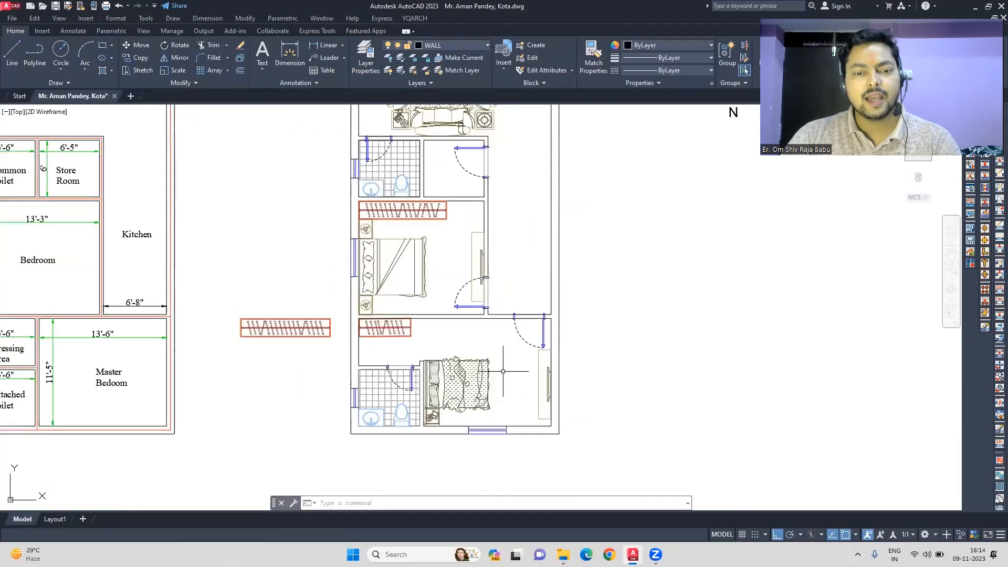
pyautogui.hotkey('ctrl', 'z')
pyautogui.hotkey('ctrl', 'z')
# Auto-arrange Toilet fixtures and floor tiling in the attached toilet, using two opposite inner corners of the room
pyautogui.scroll(-5, 451, 236)
pyautogui.scroll(5, 442, 415)
pyautogui.scroll(2, 394, 334)
pyautogui.write('ff')
pyautogui.press('Return')
pyautogui.click(577, 288)
pyautogui.click(487, 357)
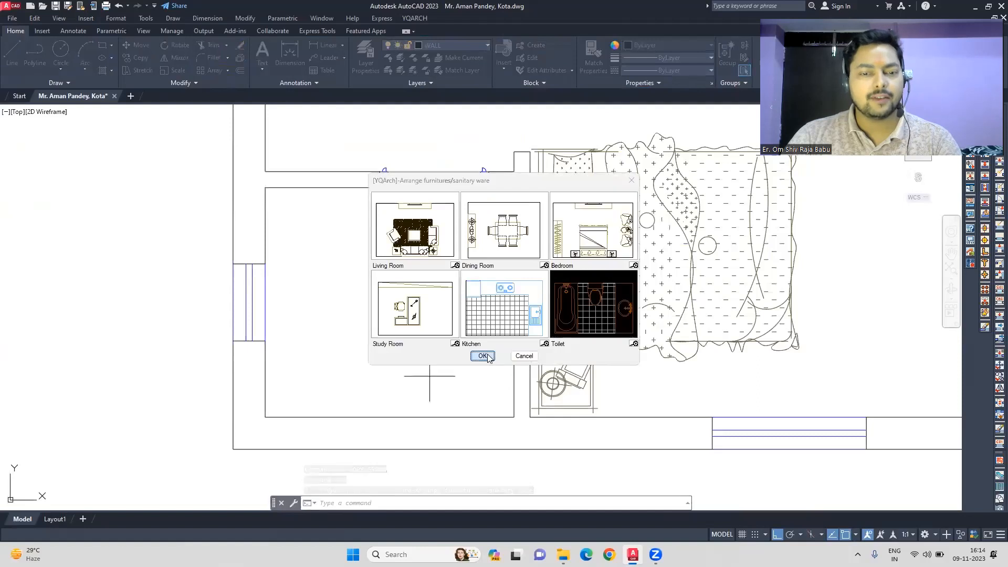
pyautogui.click(514, 417)
pyautogui.click(265, 188)
pyautogui.press('Return')
# Switch the attached toilet to a different arrangement of the WC and washbasin, and finish the arrangement
pyautogui.click(483, 399)
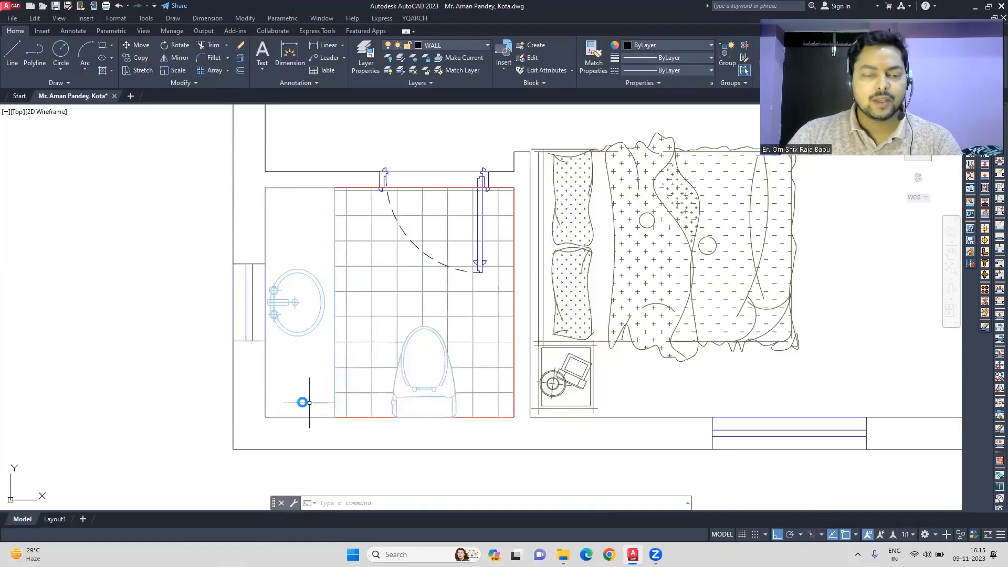
pyautogui.click(477, 402)
pyautogui.click(478, 402)
pyautogui.click(478, 403)
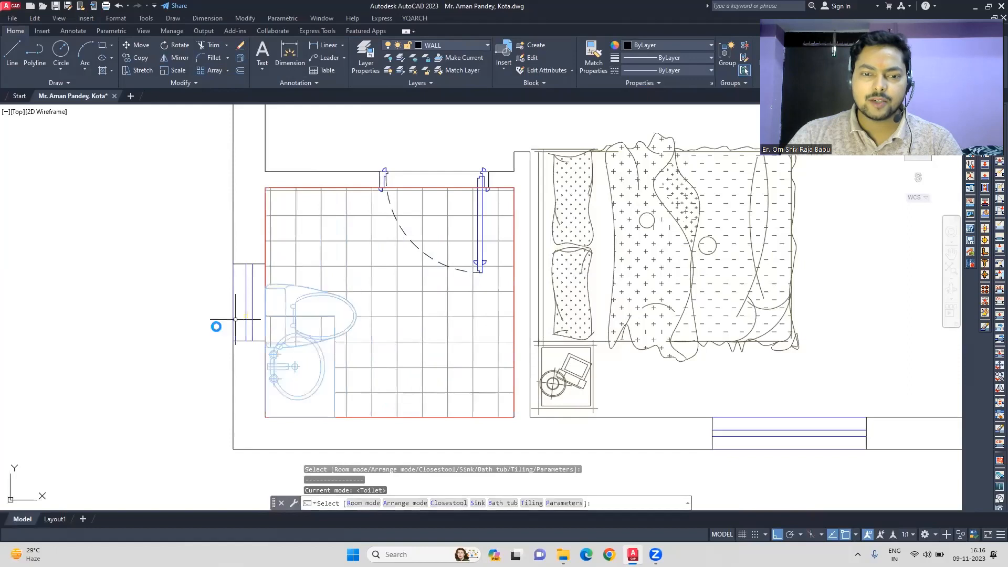
pyautogui.click(338, 395)
pyautogui.click(458, 378)
pyautogui.press('Escape')
# Erase the spare wardrobe standing outside the furnished plan
pyautogui.scroll(-4, 338, 328)
pyautogui.moveTo(338, 328); pyautogui.dragTo(286, 365, button='middle')
pyautogui.scroll(-4, 335, 370)
pyautogui.scroll(6, 276, 313)
pyautogui.click(336, 391)
pyautogui.click(45, 281)
pyautogui.press('Delete')
# Insert a double-leaf door with a hole width of 48 in the outer wall beside the stairs
pyautogui.scroll(-4, 345, 344)
pyautogui.moveTo(345, 344)
pyautogui.mouseDown(button='middle')
pyautogui.moveTo(277, 403)
pyautogui.moveTo(249, 494)
pyautogui.mouseUp(button='middle')
pyautogui.write('dd')
pyautogui.press('space')
pyautogui.write('s')
pyautogui.press('space')
pyautogui.click(398, 138)
pyautogui.click(402, 436)
pyautogui.press('Escape')
pyautogui.scroll(3, 450, 337)
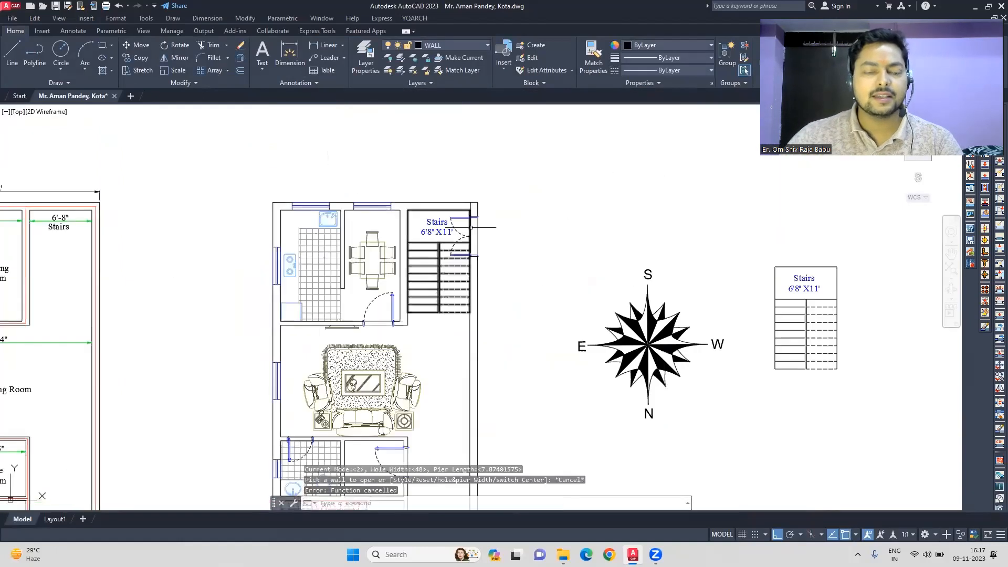
# Shift the double door along the outer wall from the stairs to the drawing room by stretching its opening
pyautogui.click(492, 313)
pyautogui.click(462, 207)
pyautogui.write('s')
pyautogui.press('space')
pyautogui.moveTo(441, 369); pyautogui.dragTo(434, 241, button='middle')
pyautogui.click(465, 151)
pyautogui.click(465, 340)
pyautogui.click(677, 360)
pyautogui.click(535, 189)
pyautogui.write('m')
pyautogui.press('space')
pyautogui.moveTo(525, 252)
pyautogui.mouseDown(button='middle')
pyautogui.moveTo(510, 346)
pyautogui.moveTo(499, 229)
pyautogui.moveTo(494, 250)
pyautogui.mouseUp(button='middle')
pyautogui.click(656, 172)
pyautogui.click(452, 172)
pyautogui.scroll(-2, 490, 183)
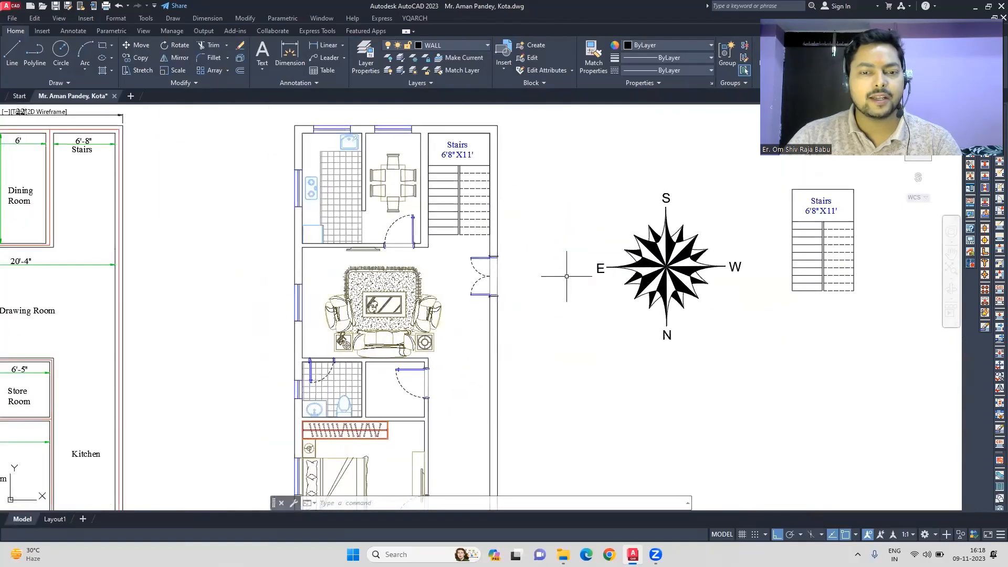
# Move the bedroom's TV unit along its wall toward the store room, clear of the bedroom door
pyautogui.moveTo(455, 391); pyautogui.dragTo(486, 204, button='middle')
pyautogui.scroll(2, 423, 302)
pyautogui.click(462, 266)
pyautogui.click(446, 252)
pyautogui.write('m')
pyautogui.press('space')
pyautogui.click(540, 308)
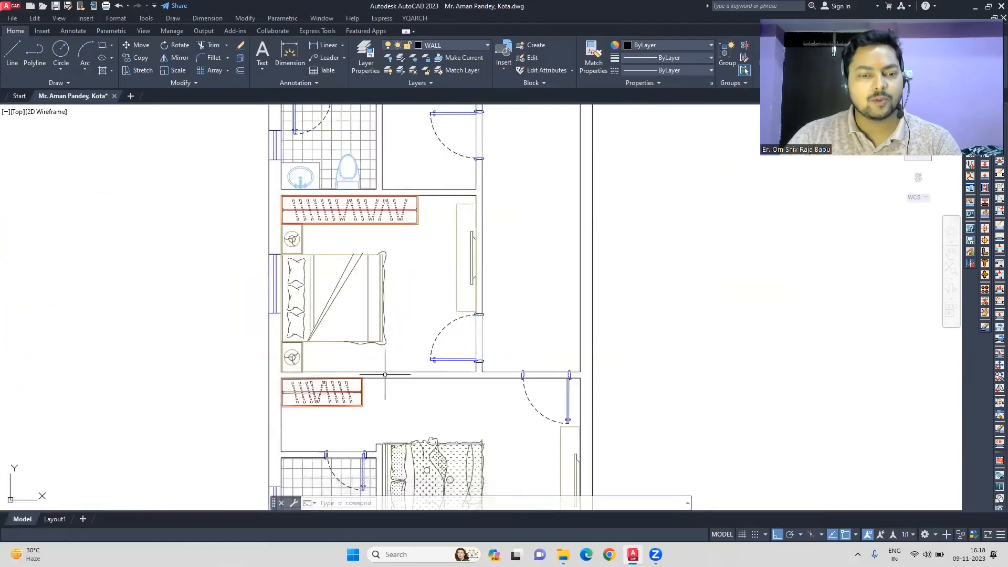
# Copy the common toilet's washbasin to the empty space outside the plan
pyautogui.middleClick(695, 202)
pyautogui.middleClick(695, 202)
pyautogui.scroll(5, 367, 234)
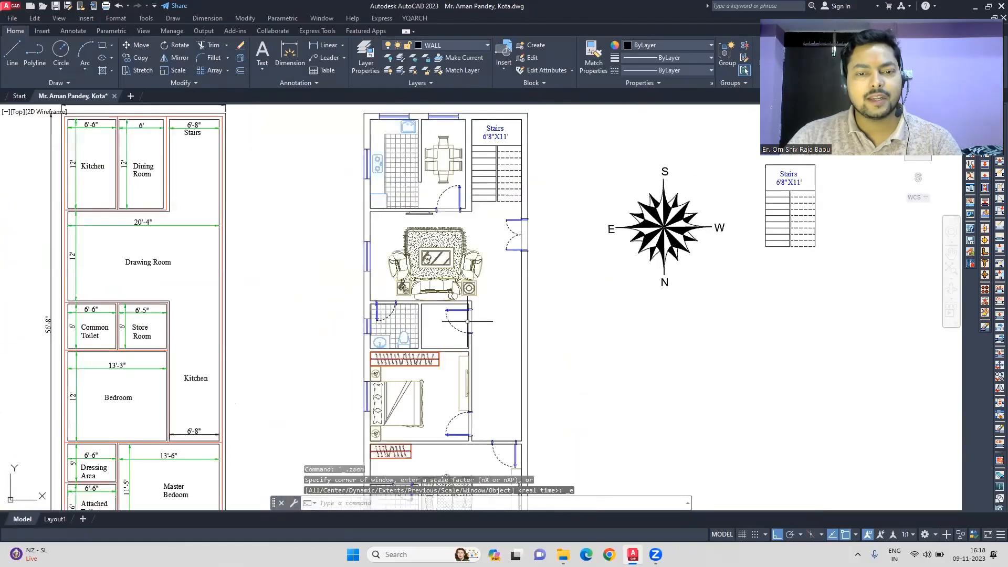
pyautogui.moveTo(486, 349); pyautogui.dragTo(520, 187, button='middle')
pyautogui.scroll(2, 371, 348)
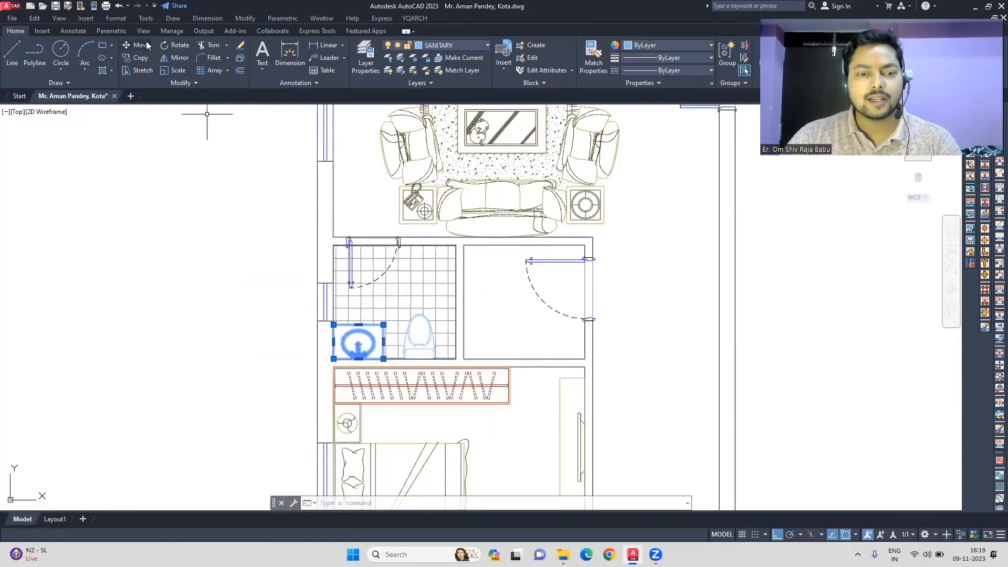
pyautogui.click(141, 58)
pyautogui.click(265, 253)
pyautogui.click(167, 257)
pyautogui.press('Escape')
# Rotate the copied washbasin 180 degrees and move it into the dining room's corner between window wall and kitchen partition
pyautogui.click(267, 331)
pyautogui.click(178, 45)
pyautogui.click(286, 359)
pyautogui.click(176, 306)
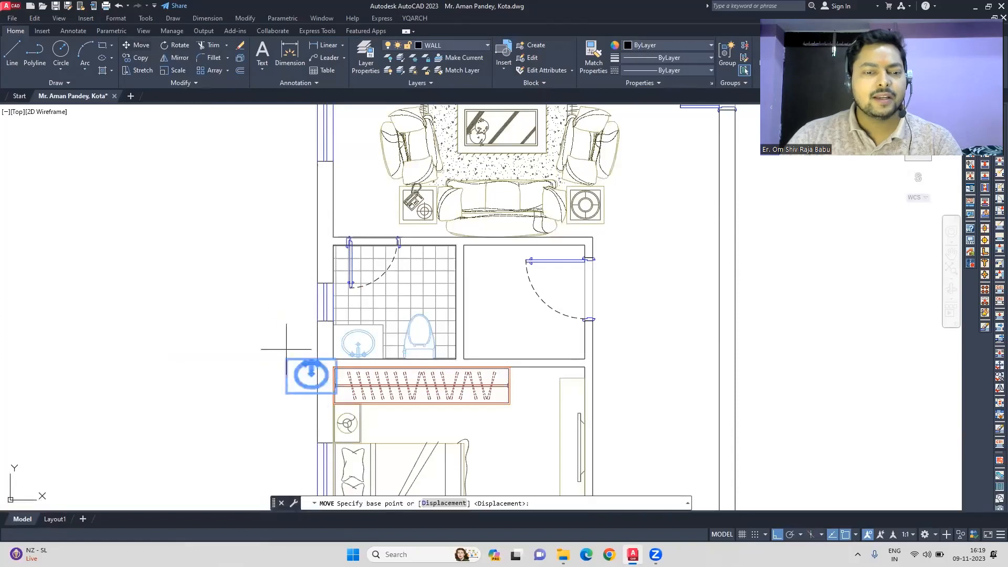
pyautogui.click(286, 359)
pyautogui.moveTo(336, 226); pyautogui.dragTo(294, 473, button='middle')
pyautogui.scroll(4, 252, 273)
pyautogui.click(227, 264)
pyautogui.press('Escape')
pyautogui.scroll(-2, 377, 274)
pyautogui.moveTo(378, 314); pyautogui.dragTo(472, 259, button='middle')
pyautogui.scroll(-4, 494, 257)
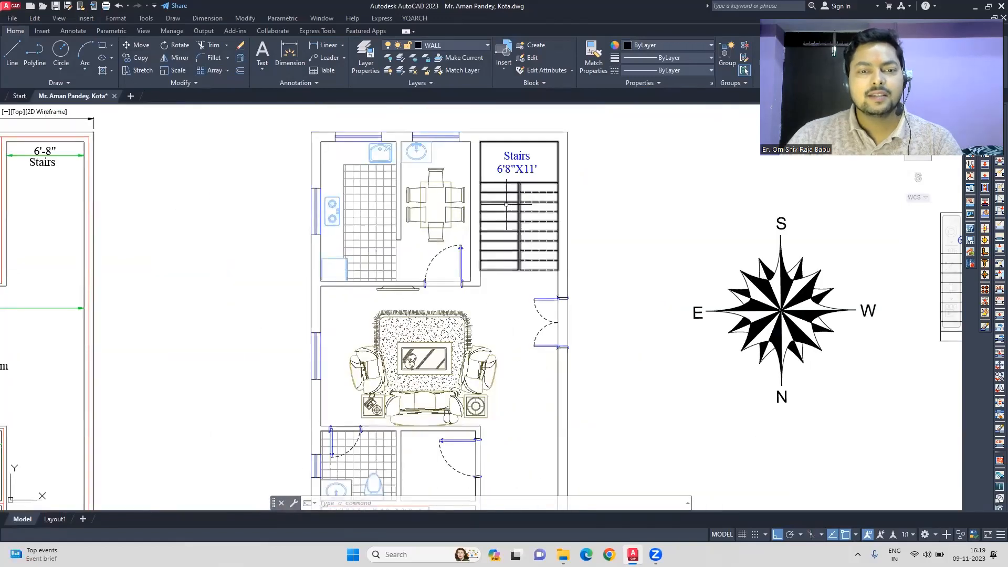
pyautogui.scroll(6, 441, 184)
pyautogui.click(290, 55)
pyautogui.click(481, 172)
pyautogui.press('Escape')
pyautogui.press('space')
pyautogui.click(383, 227)
pyautogui.press('Escape')
# Shorten the partition wall between kitchen and dining room to end level with the front edge of the sink counter
pyautogui.scroll(-2, 302, 258)
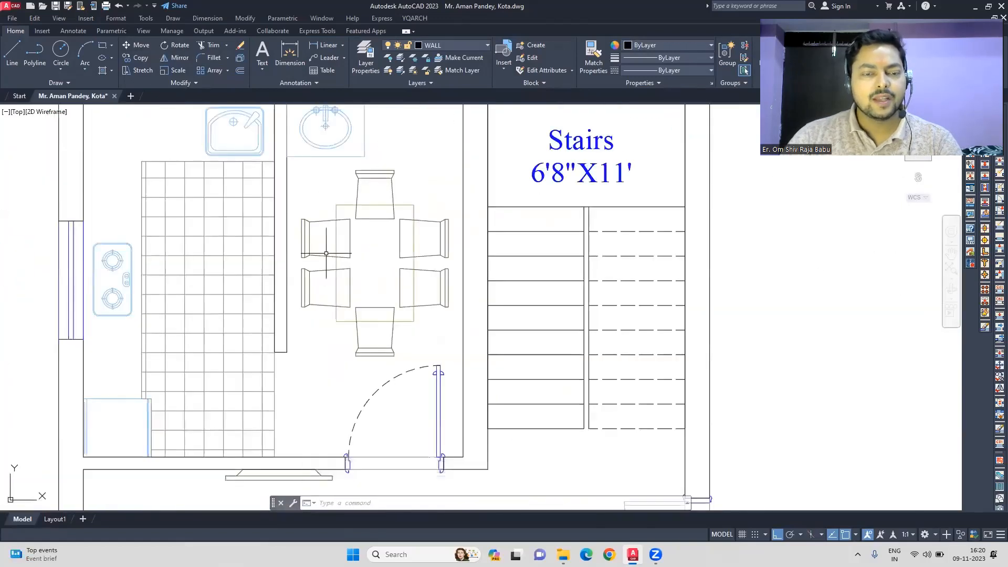
pyautogui.click(275, 336)
pyautogui.scroll(2, 270, 294)
pyautogui.press('Return')
pyautogui.scroll(-2, 273, 315)
pyautogui.click(275, 363)
pyautogui.click(282, 174)
pyautogui.press('Escape')
pyautogui.click(278, 336)
pyautogui.click(276, 364)
pyautogui.click(276, 174)
pyautogui.press('Escape')
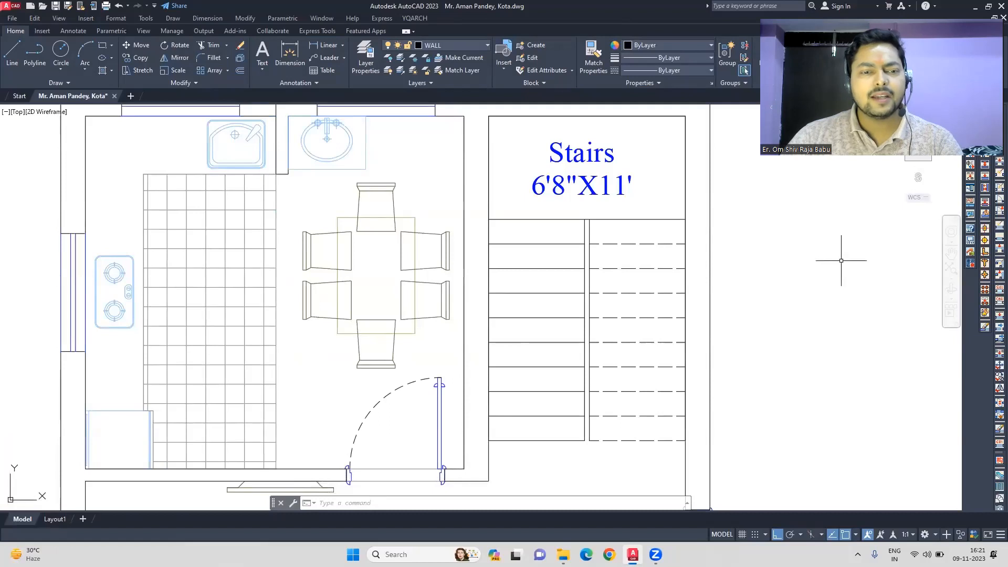
# Erase the kitchen's floor tiling and its boundary line on the dining room side
pyautogui.click(276, 354)
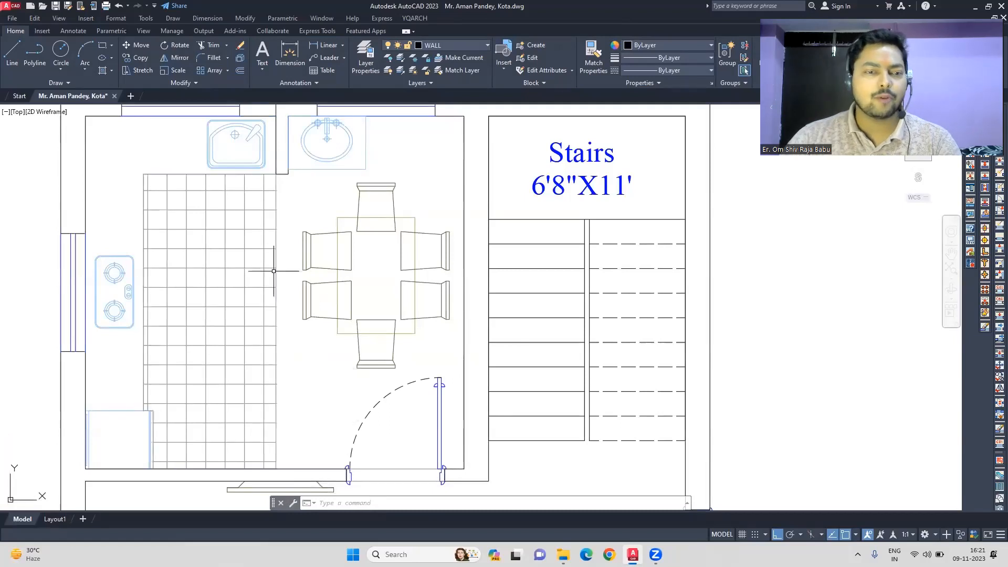
pyautogui.press('Delete')
pyautogui.moveTo(285, 295); pyautogui.dragTo(256, 300)
pyautogui.press('Delete')
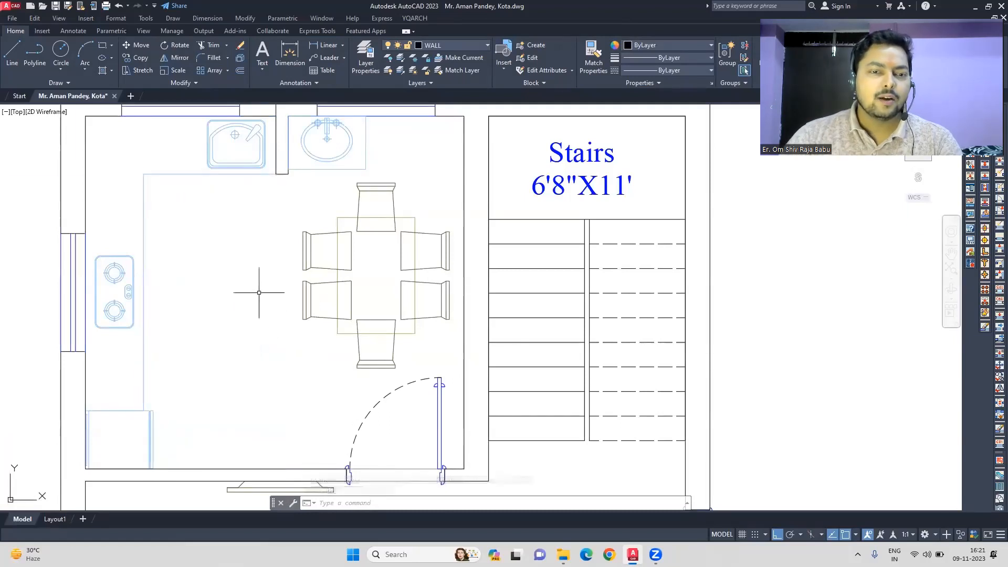
# Stretch the free end of the kitchen-dining partition wall out past the front edge of the sink counter
pyautogui.scroll(6, 286, 175)
pyautogui.moveTo(311, 178); pyautogui.dragTo(220, 146)
pyautogui.scroll(-5, 220, 147)
pyautogui.press('Escape')
pyautogui.scroll(2, 237, 232)
pyautogui.click(237, 231)
pyautogui.moveTo(256, 229); pyautogui.dragTo(239, 224)
pyautogui.scroll(-2, 241, 226)
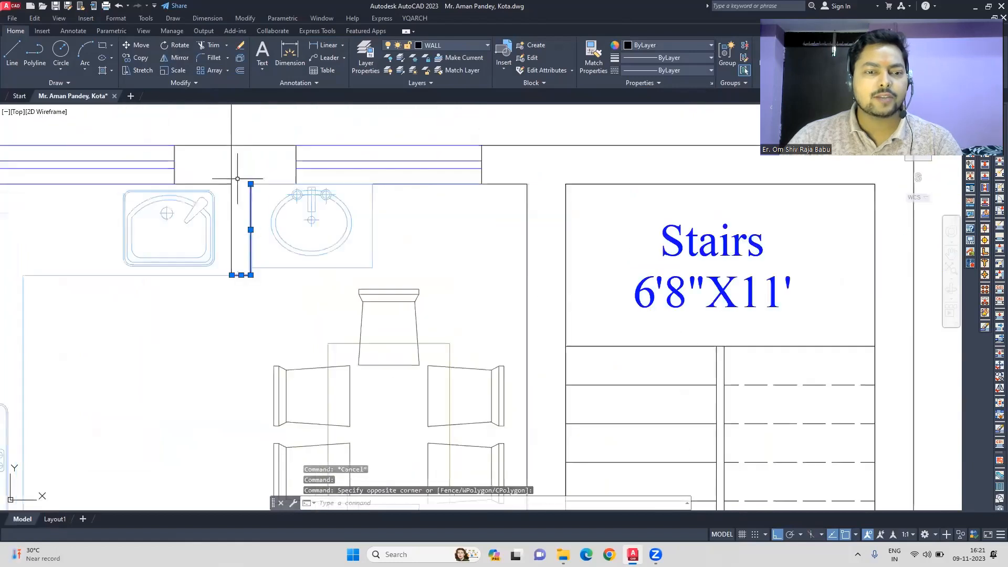
pyautogui.click(231, 179)
pyautogui.write('s')
pyautogui.press('Return')
pyautogui.click(241, 275)
pyautogui.click(241, 333)
pyautogui.press('Escape')
pyautogui.scroll(-6, 338, 336)
# Look over the furnished plan from the kitchen and dining area down to the lower bedroom
pyautogui.scroll(4, 339, 357)
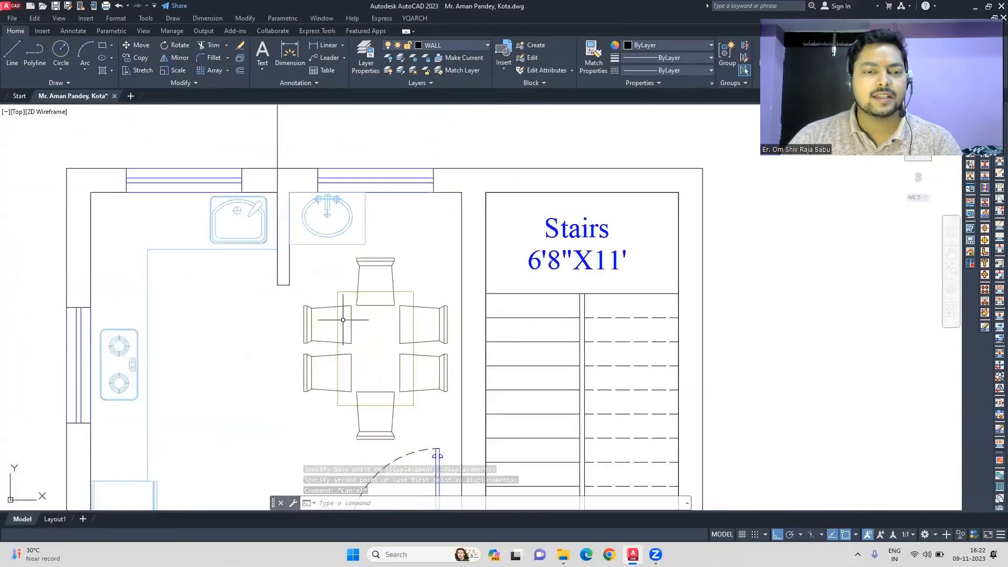
pyautogui.scroll(-2, 286, 265)
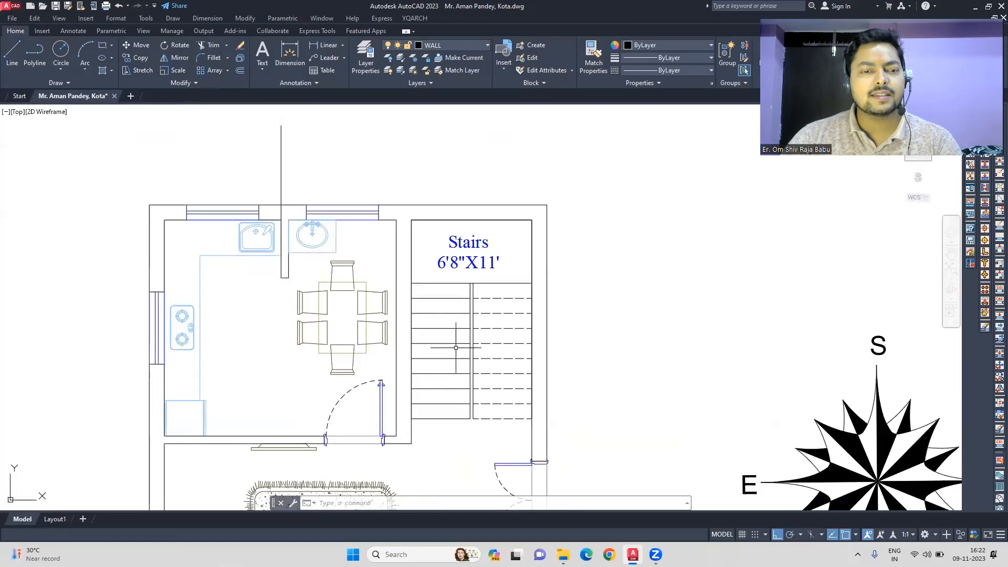
pyautogui.moveTo(264, 382); pyautogui.dragTo(290, 347, button='middle')
pyautogui.scroll(-2, 599, 341)
pyautogui.moveTo(506, 394); pyautogui.dragTo(441, 262, button='middle')
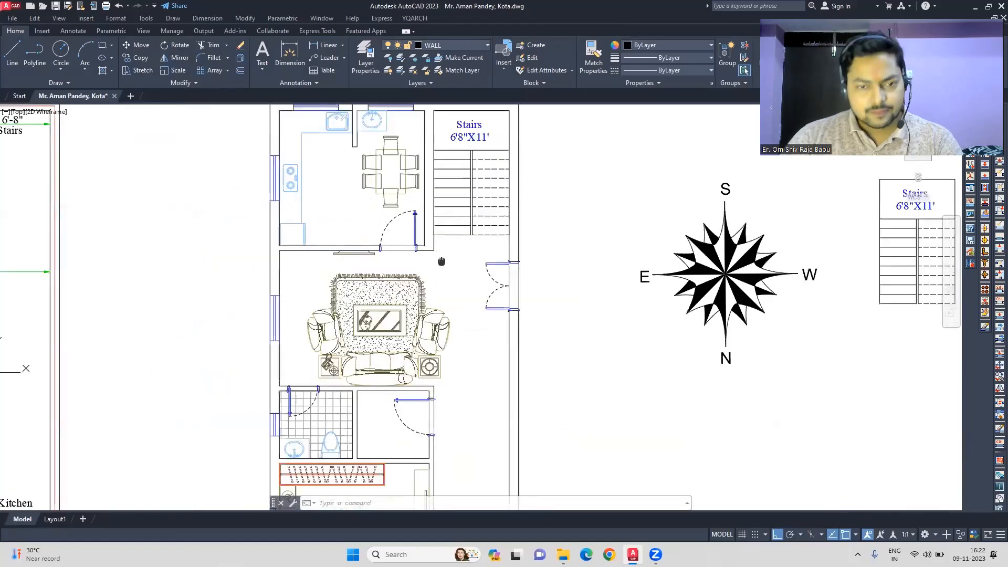
pyautogui.moveTo(463, 411); pyautogui.dragTo(444, 260, button='middle')
pyautogui.moveTo(463, 397); pyautogui.dragTo(459, 250, button='middle')
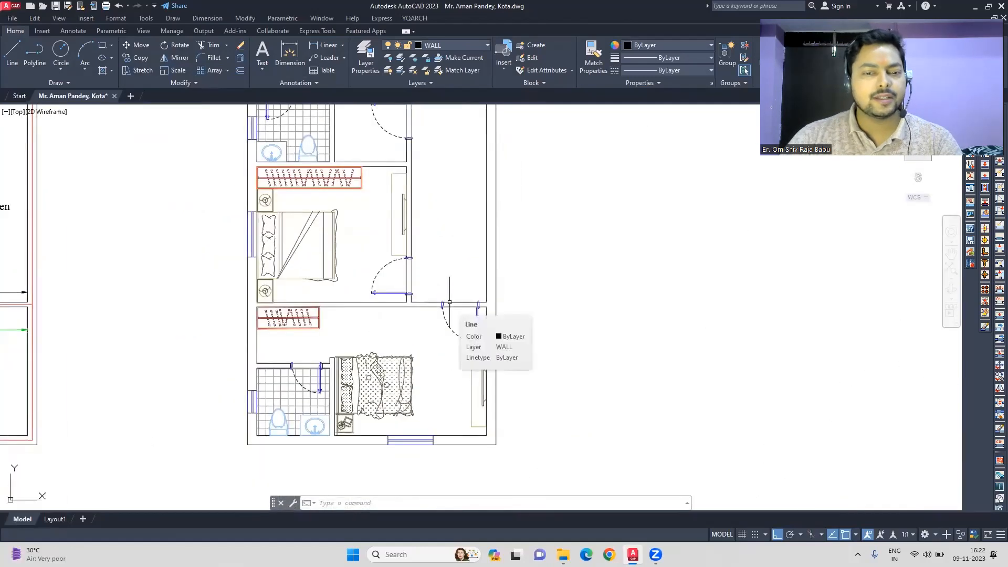
pyautogui.write('CURta')
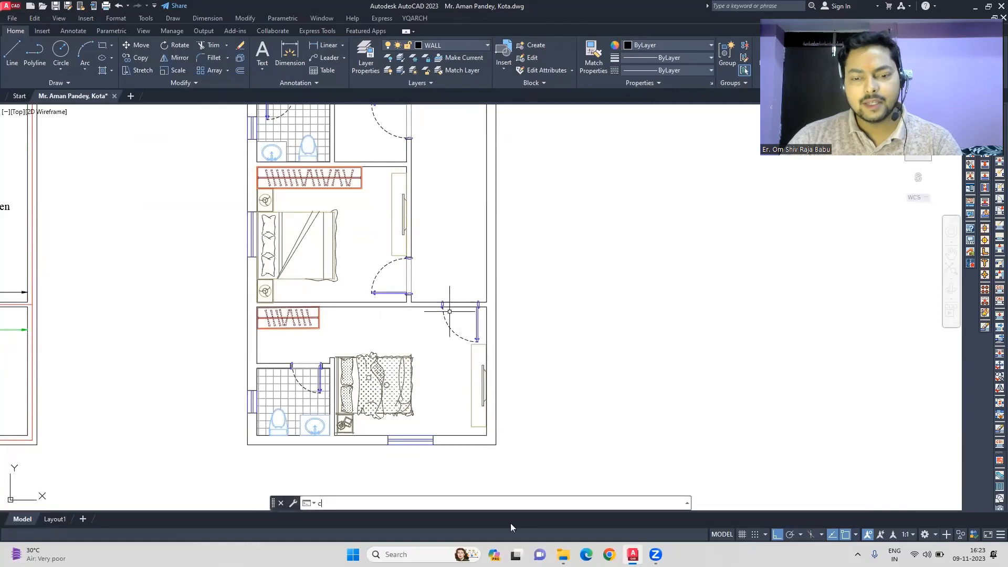
pyautogui.click(367, 478)
pyautogui.click(529, 372)
# Set the YQArch pocket door style to the sliding door Door16
pyautogui.write('ADT')
pyautogui.click(339, 470)
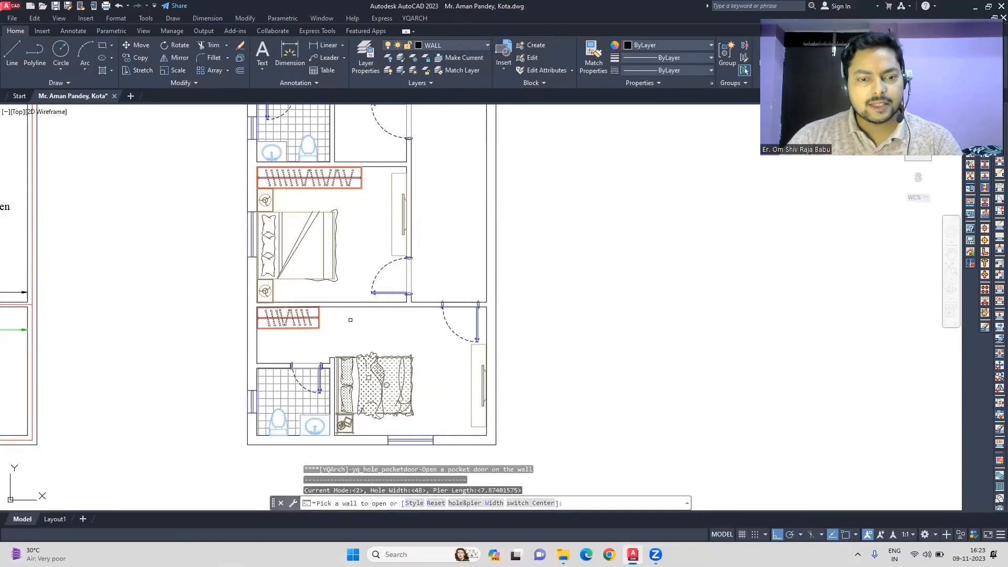
pyautogui.write('S')
pyautogui.press('Return')
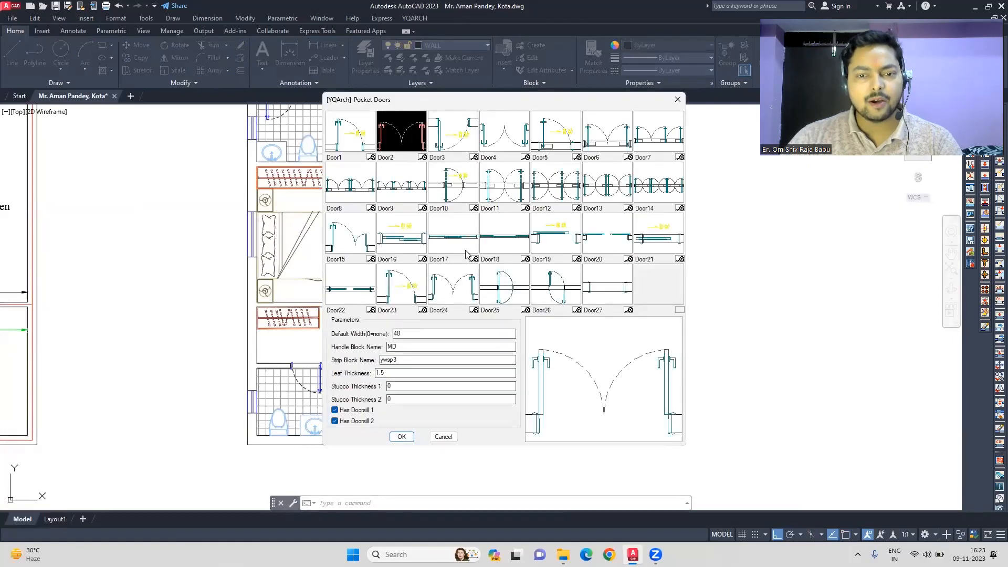
pyautogui.click(412, 239)
pyautogui.click(401, 436)
pyautogui.scroll(4, 325, 362)
pyautogui.press('Escape')
pyautogui.press('Escape')
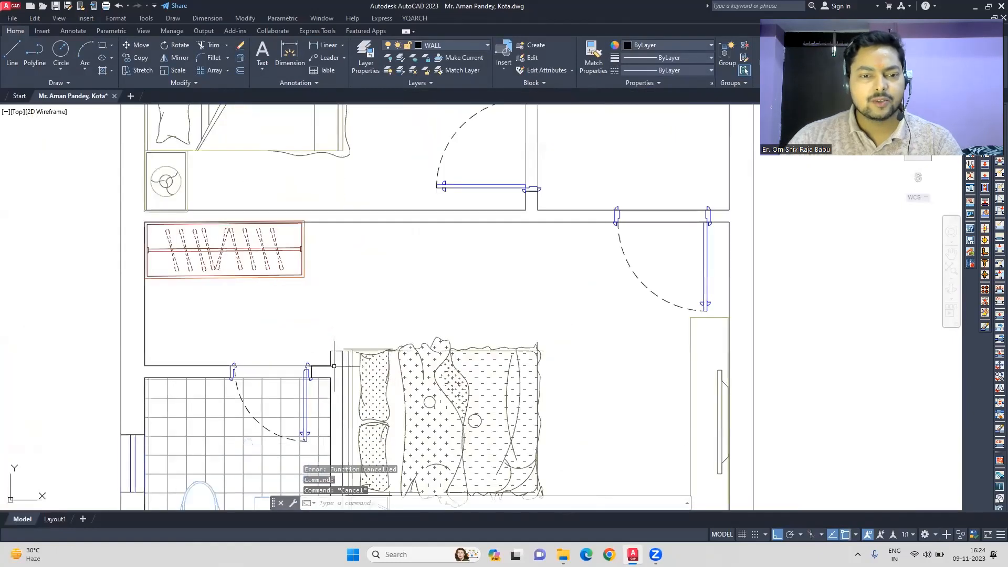
# Extend both lines of the wall between toilet and bed up to the lower bedroom's upper wall, closing off the wardrobe area
pyautogui.click(226, 45)
pyautogui.click(216, 71)
pyautogui.click(330, 361)
pyautogui.click(332, 360)
pyautogui.click(343, 359)
pyautogui.press('Escape')
pyautogui.press('Escape')
# Insert a Door16 sliding door with a hole width of 48 in the extended wall beside the wardrobe area
pyautogui.write('ad')
pyautogui.click(346, 464)
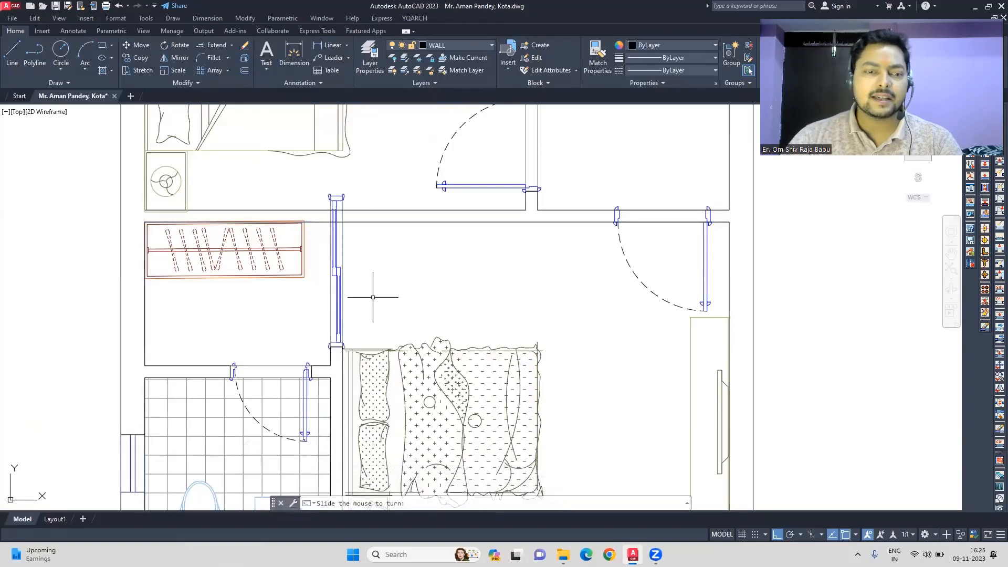
pyautogui.hotkey('ctrl', 'z')
pyautogui.click(466, 503)
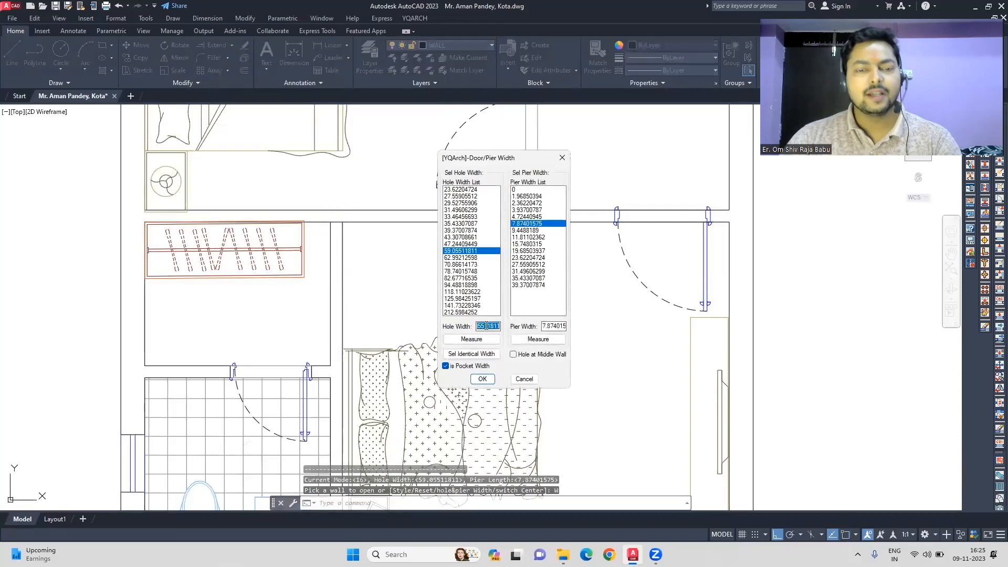
pyautogui.write('48')
pyautogui.press('Return')
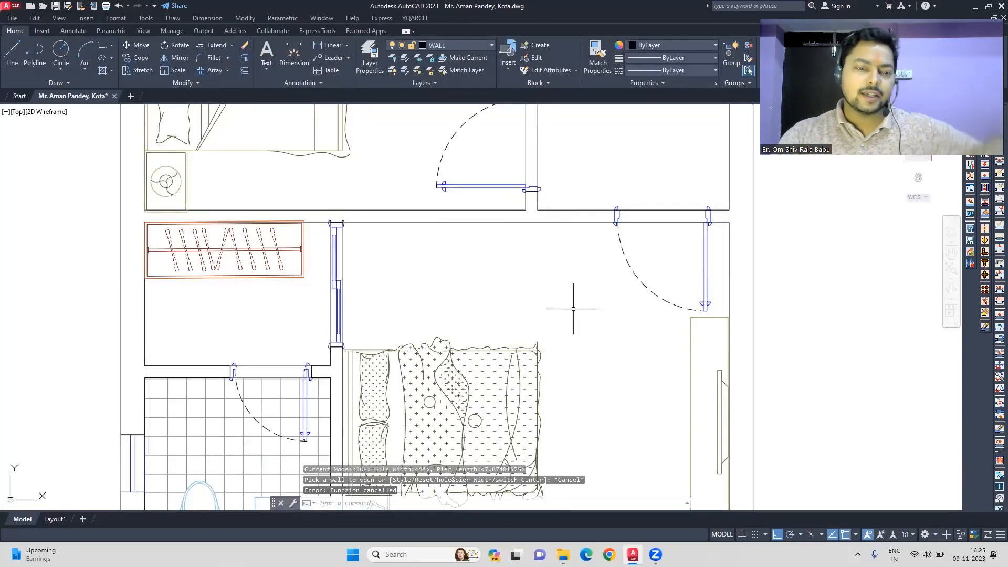
# Move the lower bedroom's wardrobe, without the surrounding wall lines, into the empty space outside the plan
pyautogui.scroll(2, 256, 224)
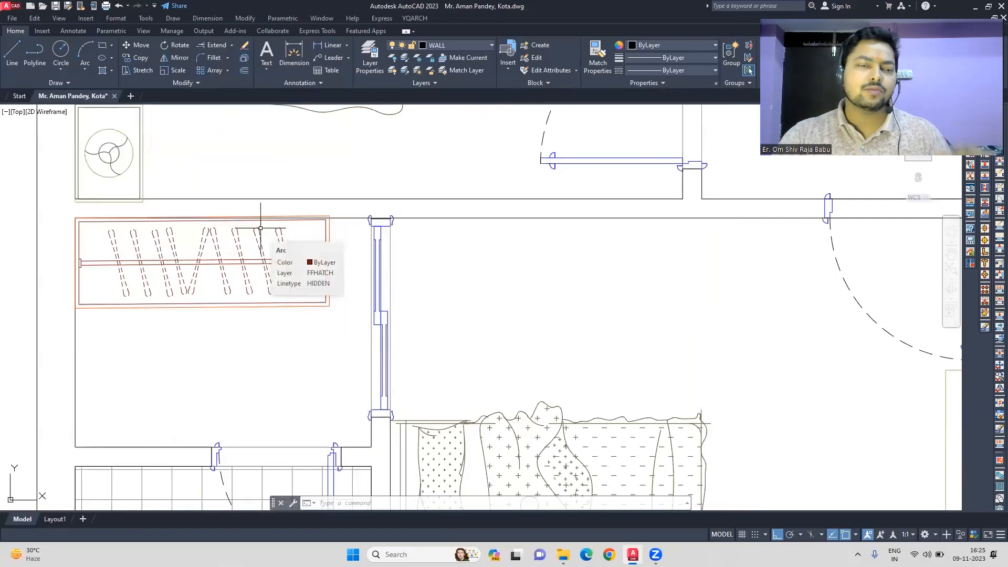
pyautogui.click(345, 321)
pyautogui.press('Escape')
pyautogui.click(337, 314)
pyautogui.click(71, 212)
pyautogui.keyDown('shift'); pyautogui.click(463, 268); pyautogui.keyUp('shift')
pyautogui.keyDown('shift'); pyautogui.click(441, 218); pyautogui.keyUp('shift')
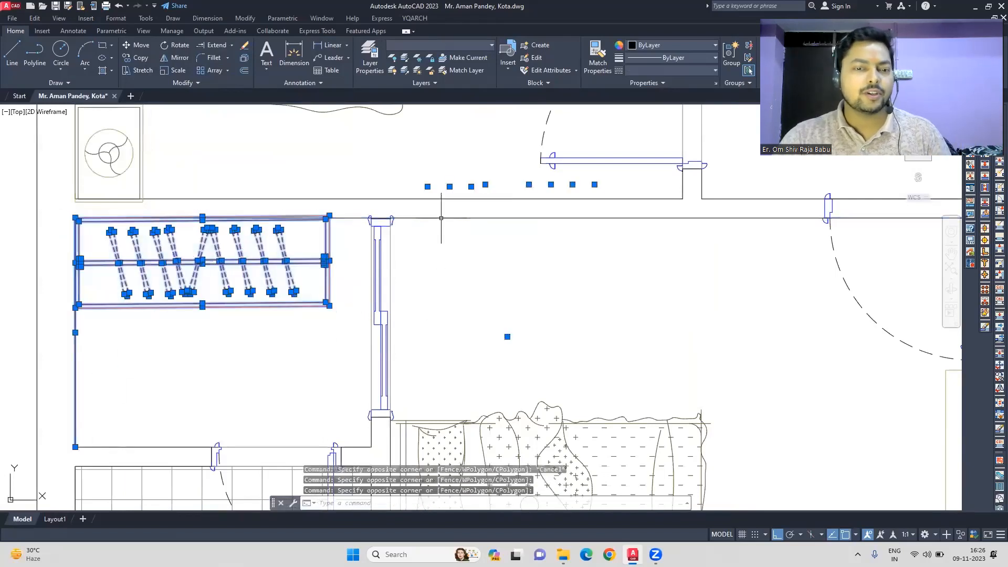
pyautogui.keyDown('shift'); pyautogui.click(75, 363); pyautogui.keyUp('shift')
pyautogui.moveTo(274, 369); pyautogui.dragTo(396, 369, button='middle')
pyautogui.write('m')
pyautogui.click(612, 389)
pyautogui.click(375, 341)
pyautogui.scroll(4, 383, 337)
pyautogui.write('rec')
pyautogui.click(26, 373)
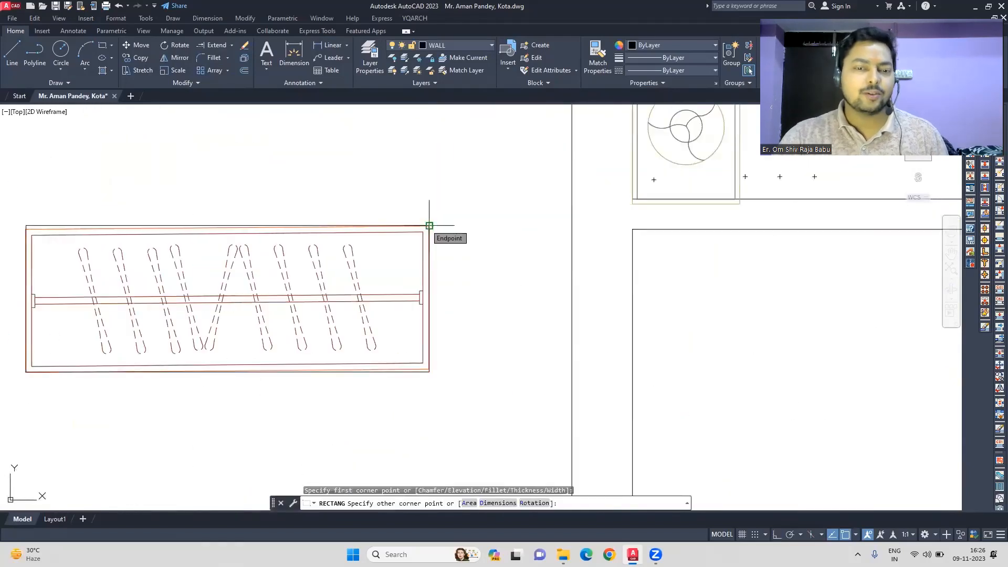
pyautogui.press('Escape')
# Stretch the wardrobe's empty end outward to make it longer
pyautogui.scroll(-4, 379, 237)
pyautogui.click(404, 275)
pyautogui.click(275, 176)
pyautogui.scroll(4, 416, 290)
pyautogui.write('s')
pyautogui.click(416, 292)
pyautogui.click(379, 210)
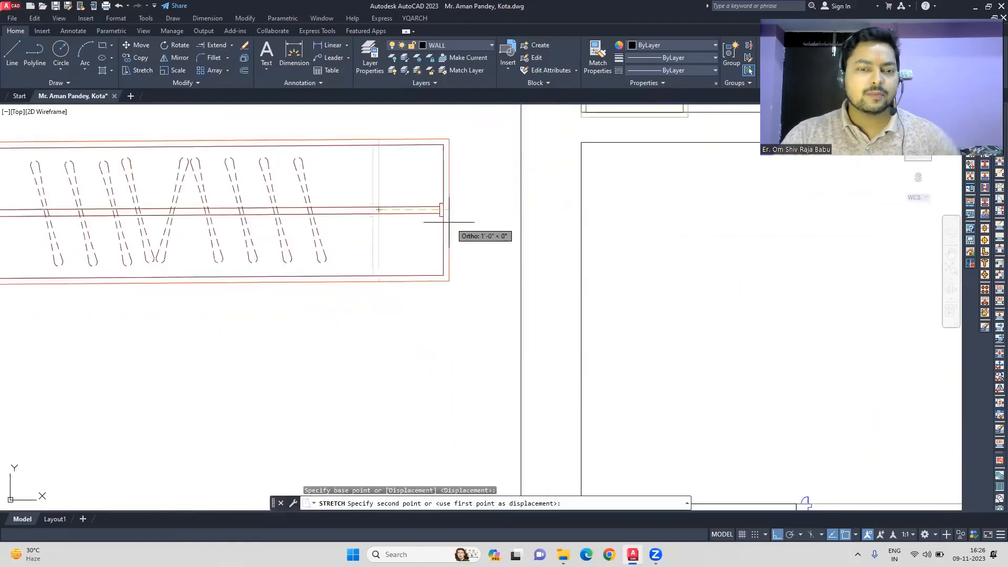
pyautogui.click(489, 233)
pyautogui.click(508, 307)
pyautogui.scroll(-4, 294, 254)
pyautogui.click(163, 206)
pyautogui.scroll(2, 163, 206)
pyautogui.click(142, 59)
pyautogui.click(495, 210)
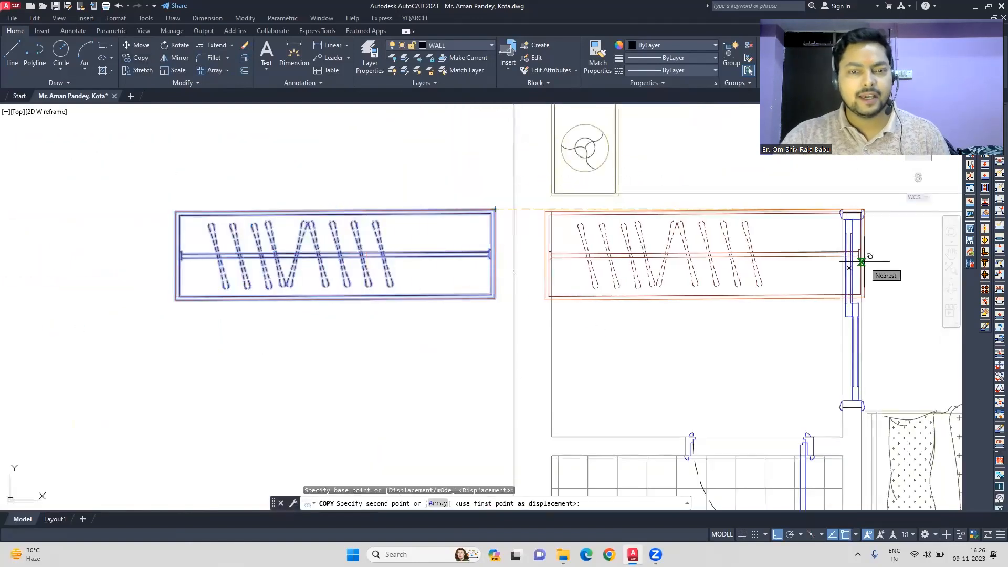
pyautogui.press('Escape')
# Shorten the wardrobe by stretching the end without hangers back inward, and fine-adjust that end
pyautogui.moveTo(521, 326); pyautogui.dragTo(446, 173)
pyautogui.click(143, 70)
pyautogui.click(494, 253)
pyautogui.click(440, 252)
pyautogui.moveTo(466, 310); pyautogui.dragTo(415, 198)
pyautogui.press('space')
pyautogui.click(441, 252)
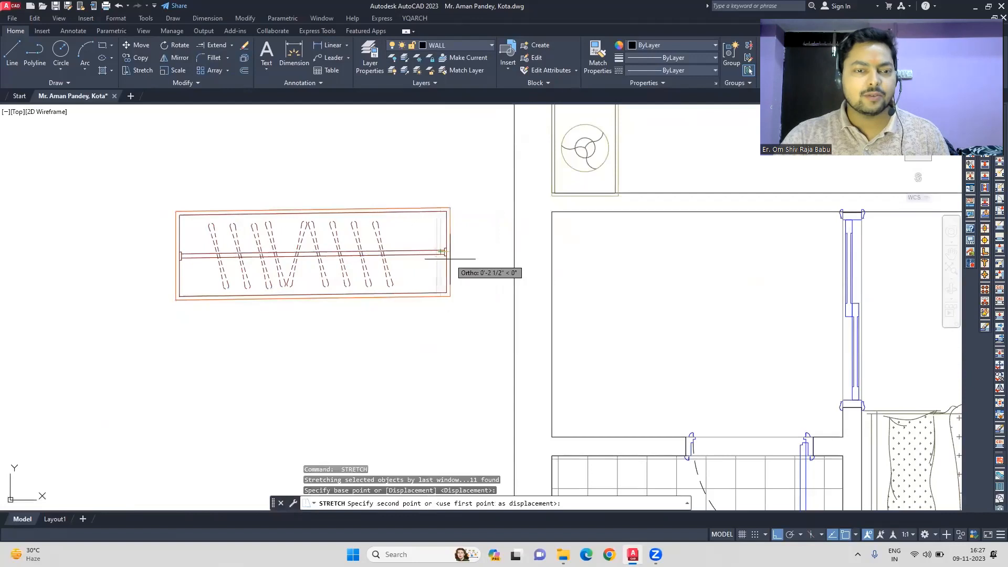
pyautogui.press('Escape')
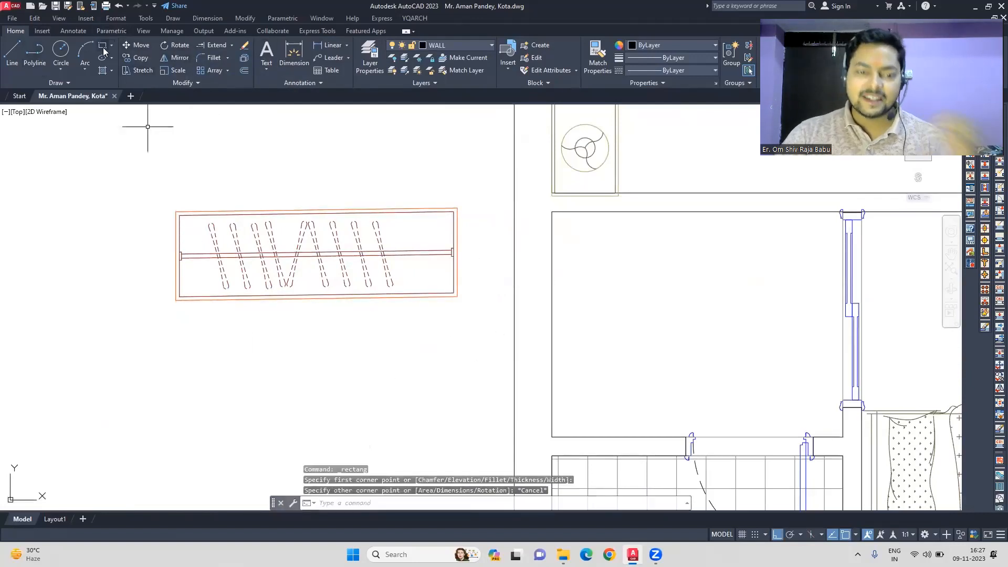
# Draw a guide rectangle below the wardrobe and move it into the wardrobe area's upper outer-wall corner
pyautogui.write("'")
pyautogui.press('Return')
pyautogui.click(294, 363)
pyautogui.moveTo(320, 328); pyautogui.dragTo(274, 366)
pyautogui.click(294, 54)
pyautogui.click(138, 45)
pyautogui.click(160, 348)
pyautogui.click(552, 212)
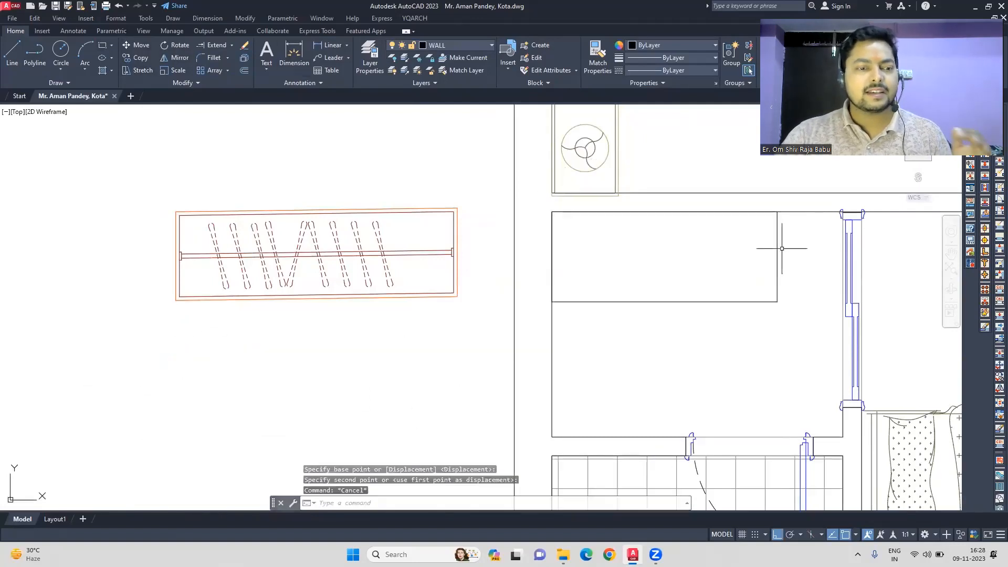
# Stretch the guide rectangle's short side until it lies just short of the sliding-door wall
pyautogui.click(777, 249)
pyautogui.click(777, 256)
pyautogui.click(835, 256)
pyautogui.press('Escape')
# Shorten the wardrobe at its end without hangers and move the guide rectangle onto the wardrobe, matching their lower corners
pyautogui.moveTo(464, 300); pyautogui.dragTo(415, 195)
pyautogui.click(143, 71)
pyautogui.click(462, 253)
pyautogui.click(439, 252)
pyautogui.click(572, 302)
pyautogui.click(138, 46)
pyautogui.click(552, 302)
pyautogui.click(175, 300)
# Stretch the wardrobe's end to match the guide rectangle's length and delete the rectangle
pyautogui.moveTo(443, 314); pyautogui.dragTo(421, 203)
pyautogui.click(143, 70)
pyautogui.scroll(2, 450, 259)
pyautogui.click(424, 252)
pyautogui.click(465, 256)
pyautogui.press('Escape')
pyautogui.click(444, 328)
pyautogui.press('Delete')
# Copy the last two hangers into the empty part of the wardrobe
pyautogui.click(369, 313)
pyautogui.press('Escape')
pyautogui.click(283, 197)
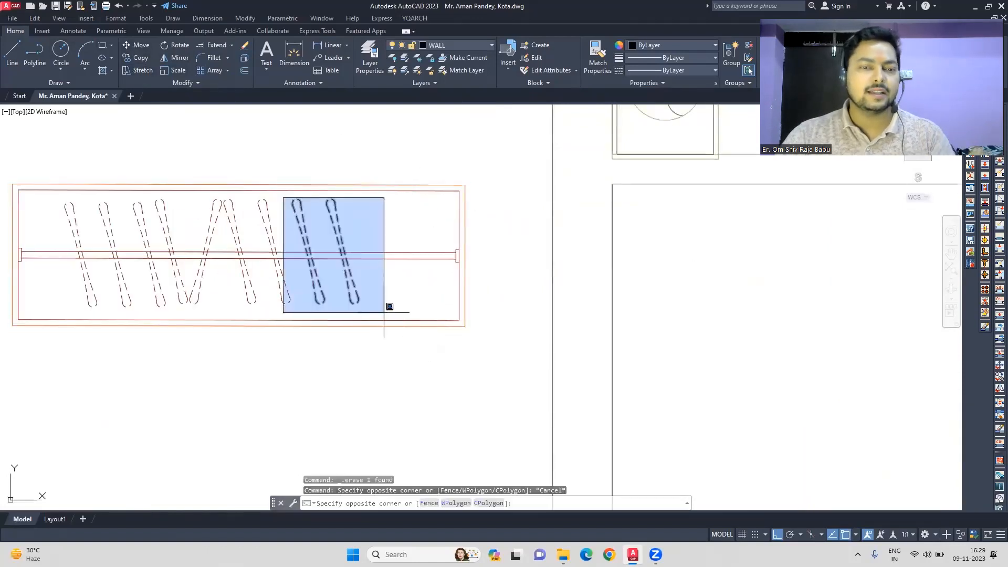
pyautogui.click(383, 313)
pyautogui.click(139, 57)
pyautogui.press('Escape')
pyautogui.moveTo(306, 159); pyautogui.dragTo(355, 150, button='middle')
pyautogui.click(544, 359)
pyautogui.click(39, 151)
pyautogui.write('b')
pyautogui.press('Return')
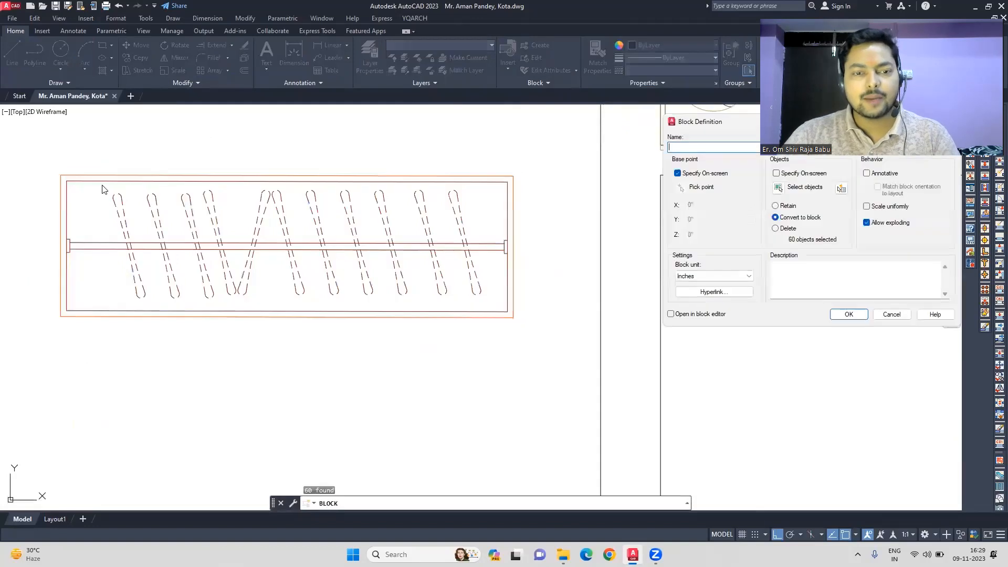
pyautogui.press('Return')
pyautogui.press('Escape')
# Convert the whole wardrobe into a block named Cupboard with its upper outer corner as base point
pyautogui.click(263, 344)
pyautogui.click(212, 288)
pyautogui.click(546, 357)
pyautogui.click(44, 150)
pyautogui.write('b')
pyautogui.press('Return')
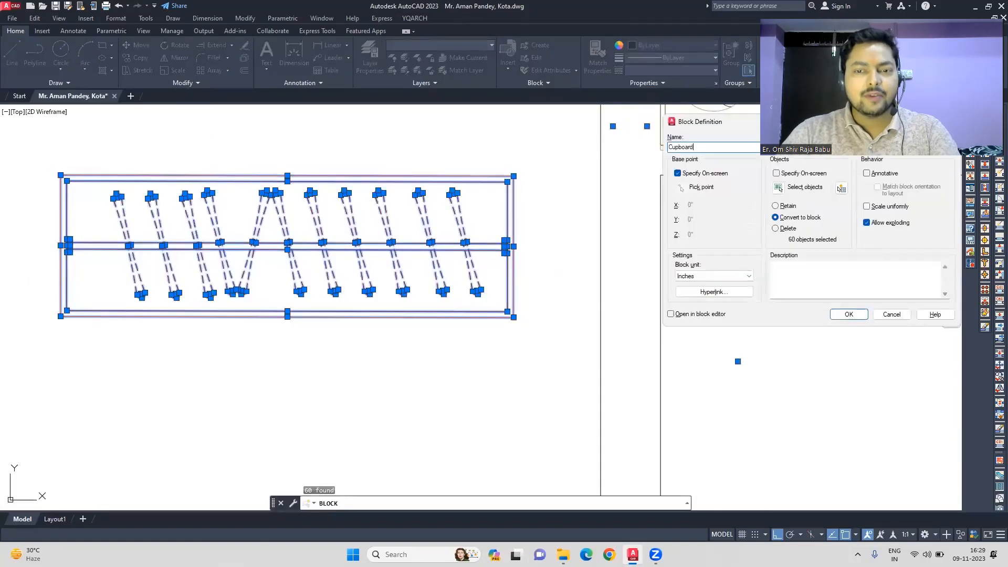
pyautogui.press('Return')
pyautogui.click(60, 175)
# Move the Cupboard block by its upper corner into the wardrobe area's corner against the outer wall
pyautogui.click(67, 180)
pyautogui.write('m')
pyautogui.click(61, 175)
pyautogui.click(660, 175)
pyautogui.scroll(-5, 332, 202)
pyautogui.moveTo(484, 178); pyautogui.dragTo(416, 165, button='middle')
pyautogui.click(294, 57)
pyautogui.press('Escape')
# Mirror the lower bedroom's bed and side table about a horizontal line through the bed's middle, erasing the original
pyautogui.scroll(-2, 608, 245)
pyautogui.moveTo(609, 245); pyautogui.dragTo(434, 233, button='middle')
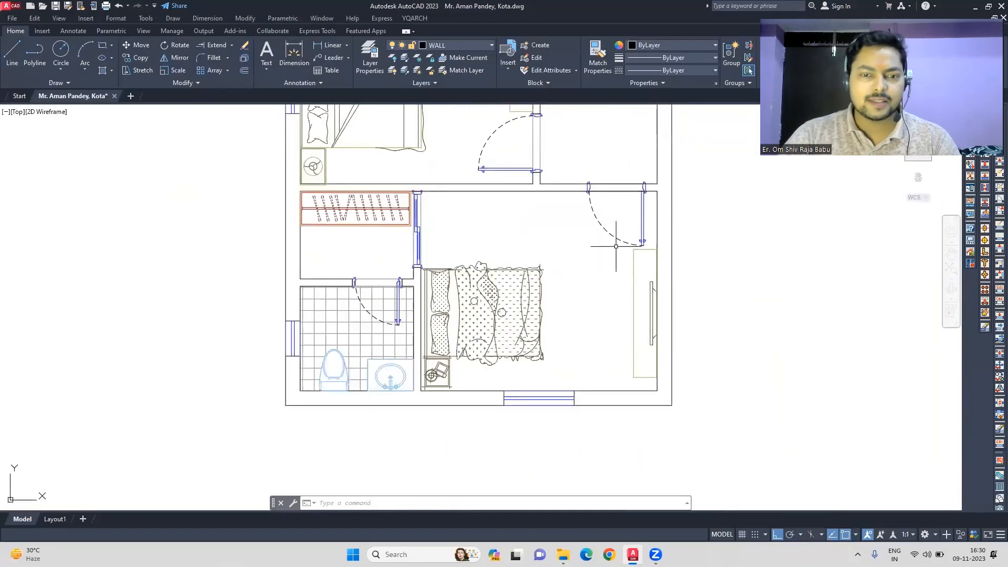
pyautogui.click(571, 370)
pyautogui.click(523, 319)
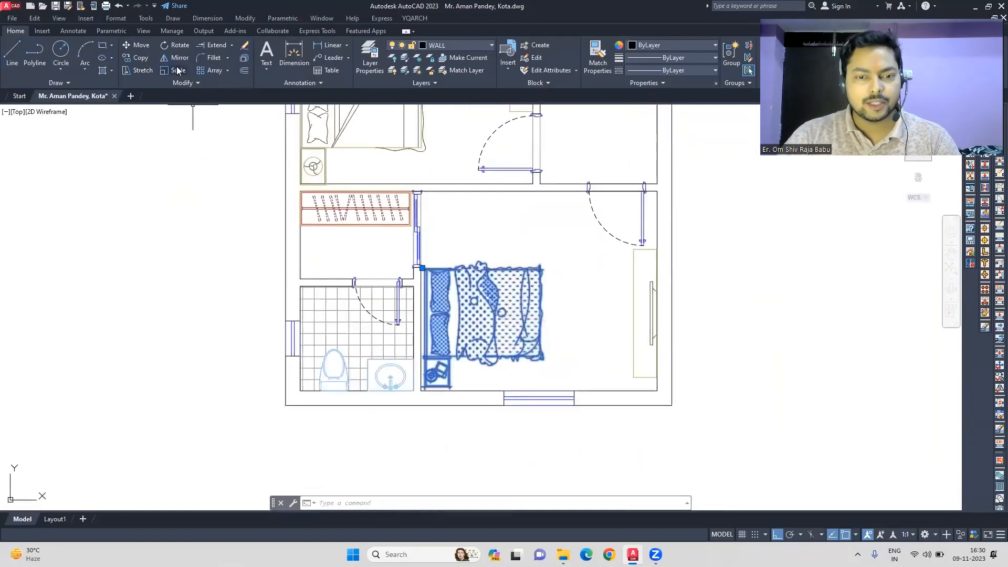
pyautogui.click(540, 315)
pyautogui.click(780, 321)
pyautogui.click(436, 502)
# Move the mirrored bed and side table toward the window wall, clear of the sliding door
pyautogui.click(553, 375)
pyautogui.click(517, 336)
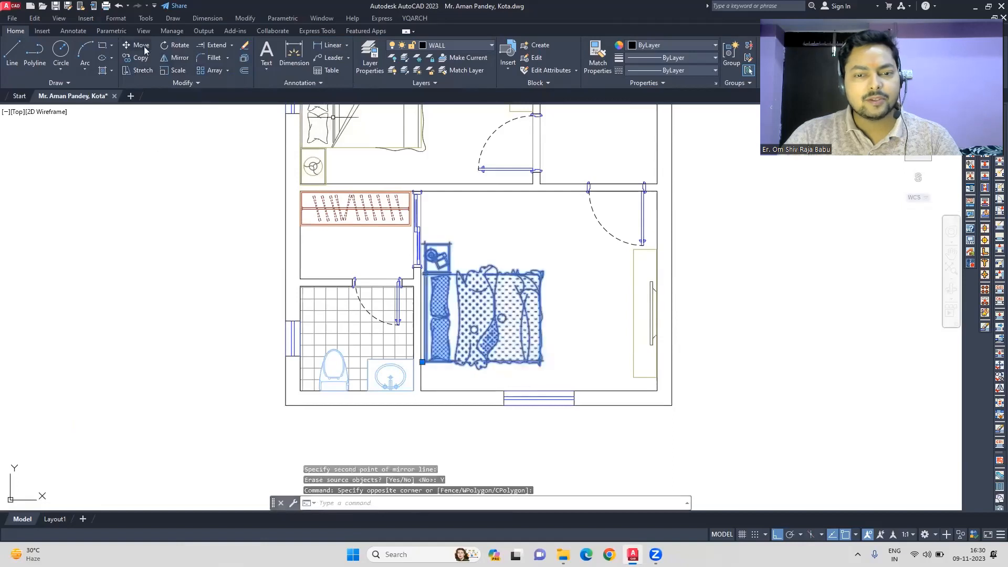
pyautogui.click(136, 45)
pyautogui.click(159, 177)
pyautogui.click(159, 201)
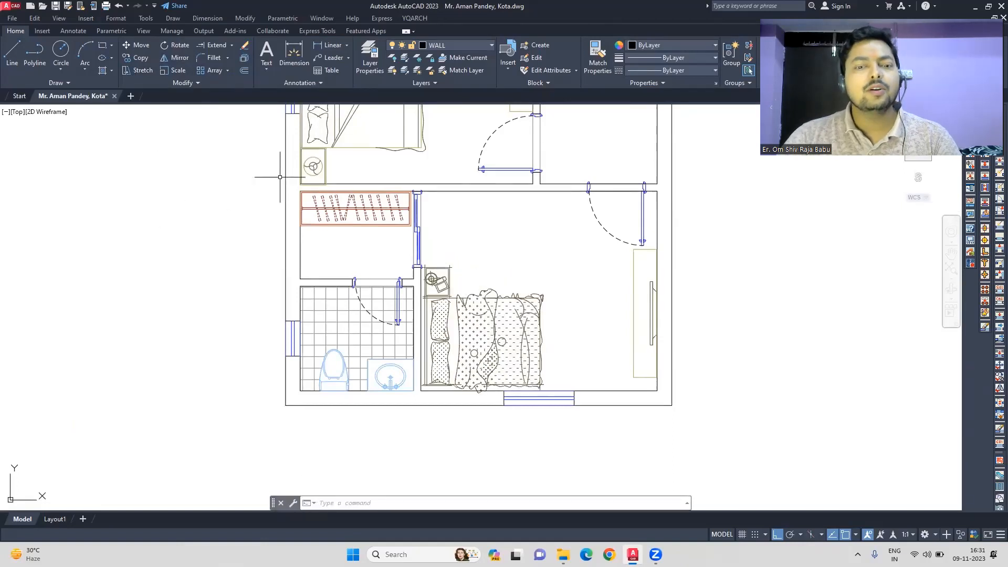
# Insert a study desk with chair in the master bedroom, beyond the foot of the bed, with the desk along the window wall
pyautogui.scroll(-2, 213, 234)
pyautogui.click(482, 356)
pyautogui.click(468, 344)
pyautogui.click(418, 282)
pyautogui.click(445, 316)
pyautogui.scroll(4, 445, 316)
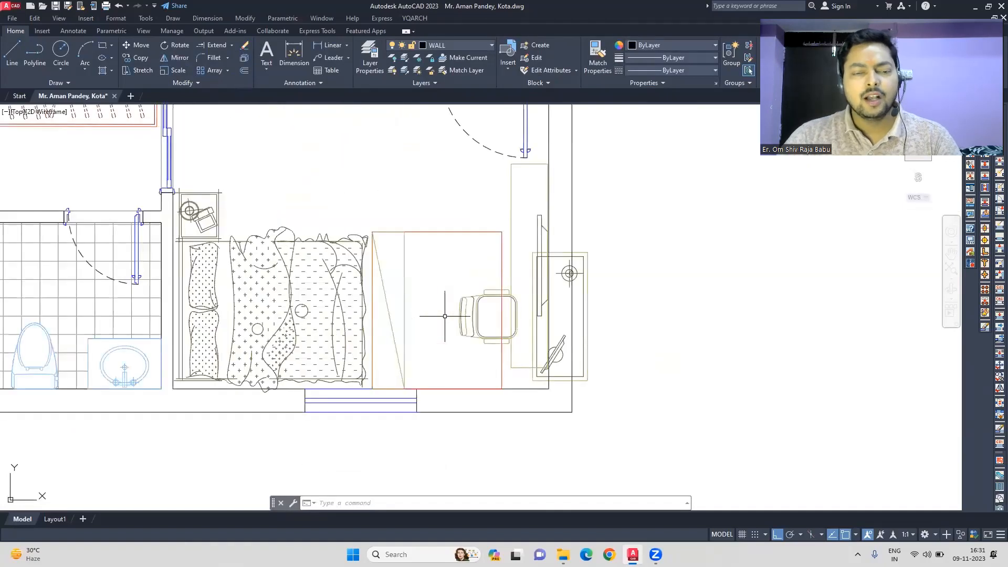
pyautogui.press('r')
pyautogui.press('r')
pyautogui.press('r')
pyautogui.press('r')
pyautogui.press('r')
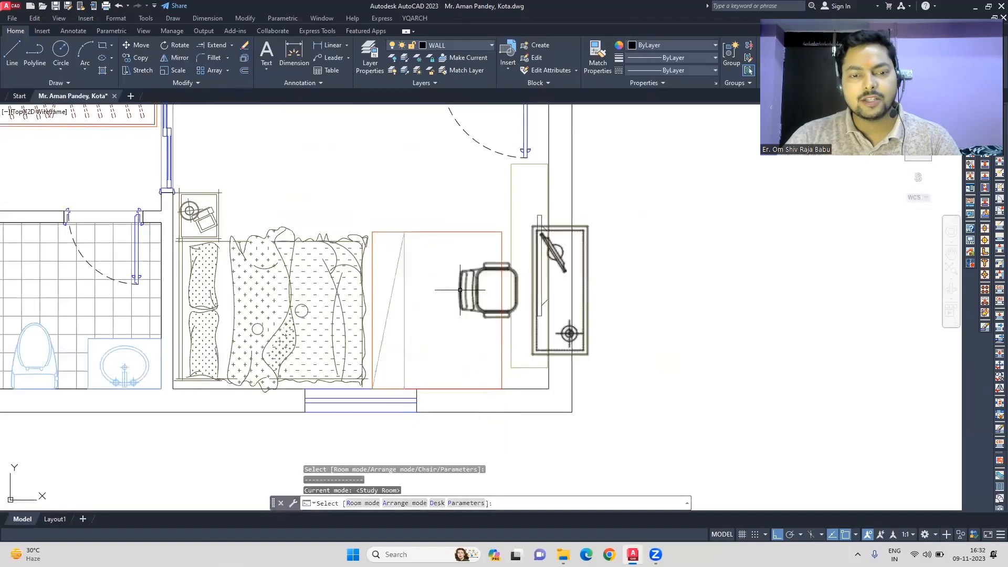
pyautogui.click(438, 346)
pyautogui.press('Escape')
# Delete the leftover red outline around the study furniture and move the desk and chair to the inside of the window wall
pyautogui.click(468, 252)
pyautogui.press('Delete')
pyautogui.click(513, 464)
pyautogui.click(415, 289)
pyautogui.press('m')
pyautogui.press('space')
pyautogui.click(716, 413)
pyautogui.click(713, 356)
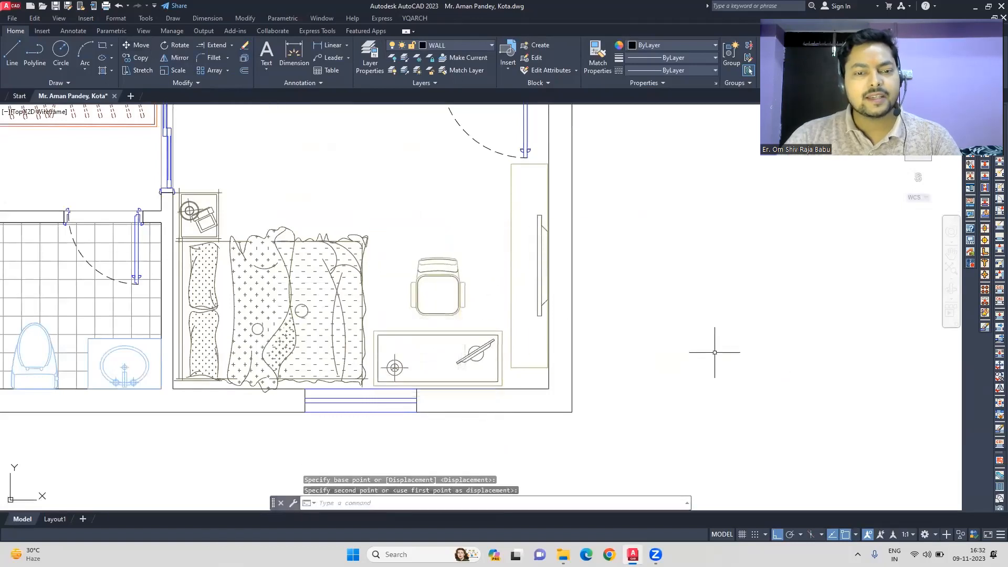
# Change the label of the long corridor in the dimensioned plan to Passage
pyautogui.scroll(-2, 634, 303)
pyautogui.scroll(-2, 635, 302)
pyautogui.moveTo(634, 302); pyautogui.dragTo(572, 423, button='middle')
pyautogui.scroll(-2, 580, 168)
pyautogui.moveTo(580, 169)
pyautogui.mouseDown(button='middle')
pyautogui.moveTo(528, 337)
pyautogui.moveTo(532, 286)
pyautogui.mouseUp(button='middle')
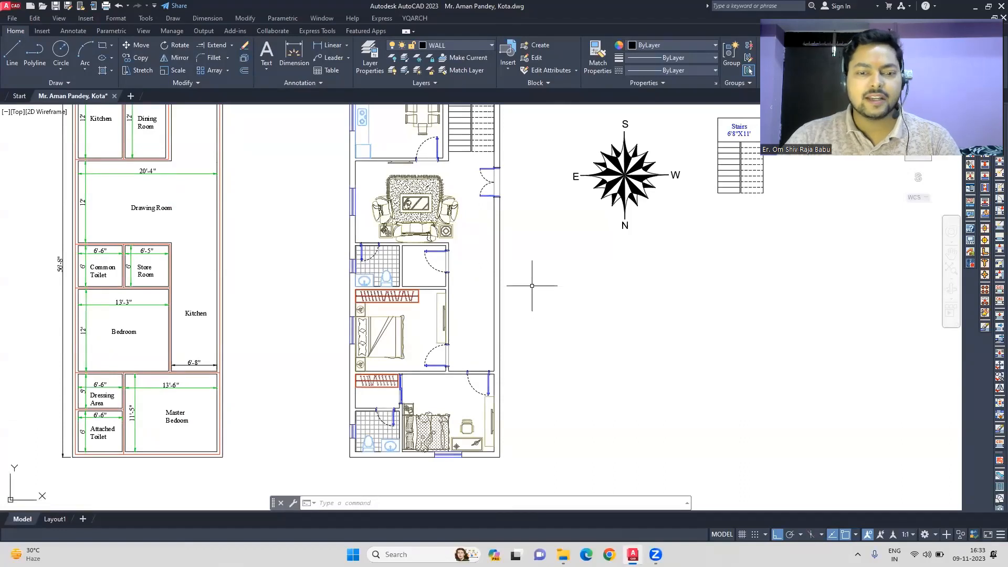
pyautogui.doubleClick(197, 313)
pyautogui.write('Passage')
pyautogui.click(275, 321)
# Make Text the current layer and try to dimension the combined kitchen and dining room
pyautogui.scroll(2, 275, 321)
pyautogui.moveTo(293, 214); pyautogui.dragTo(228, 493, button='middle')
pyautogui.scroll(2, 413, 207)
pyautogui.click(413, 208)
pyautogui.click(413, 206)
pyautogui.press('Escape')
pyautogui.press('Escape')
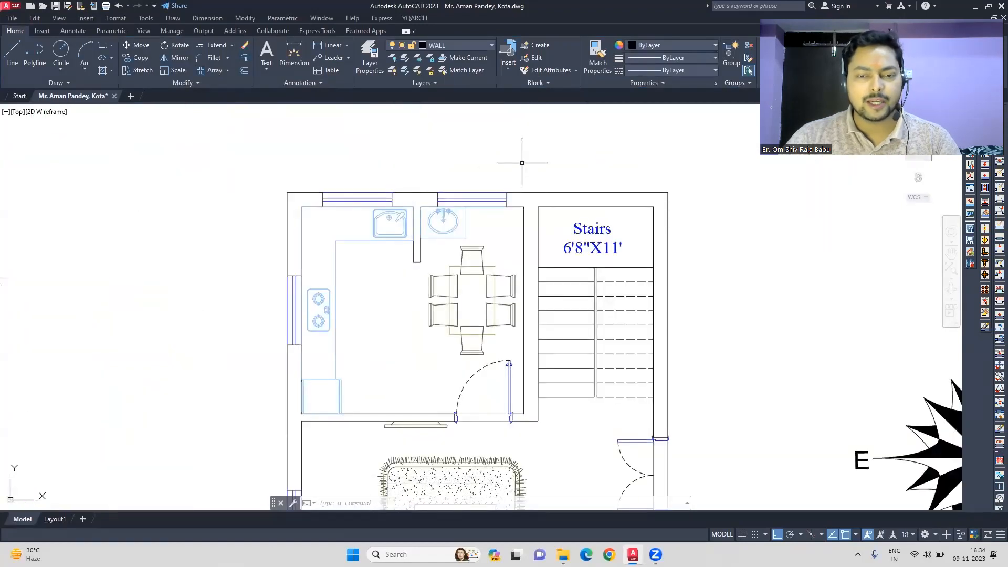
pyautogui.click(267, 53)
pyautogui.moveTo(359, 291); pyautogui.dragTo(494, 287, button='middle')
pyautogui.scroll(-2, 471, 248)
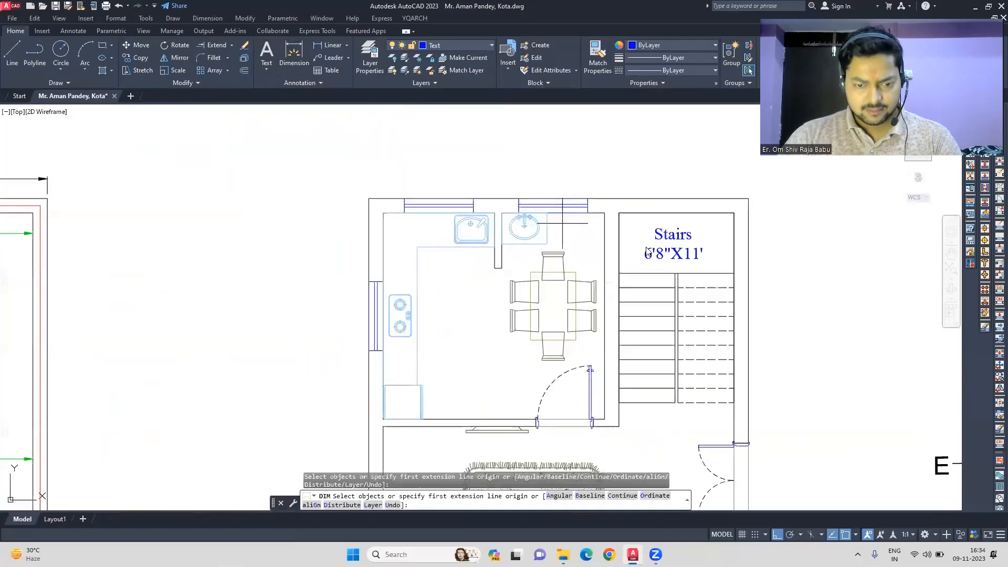
pyautogui.click(605, 212)
pyautogui.press('Escape')
# Add a multiline text label reading Kitchen cum Dining Room 12'10"X12' in the furnished plan's kitchen
pyautogui.click(267, 52)
pyautogui.click(432, 295)
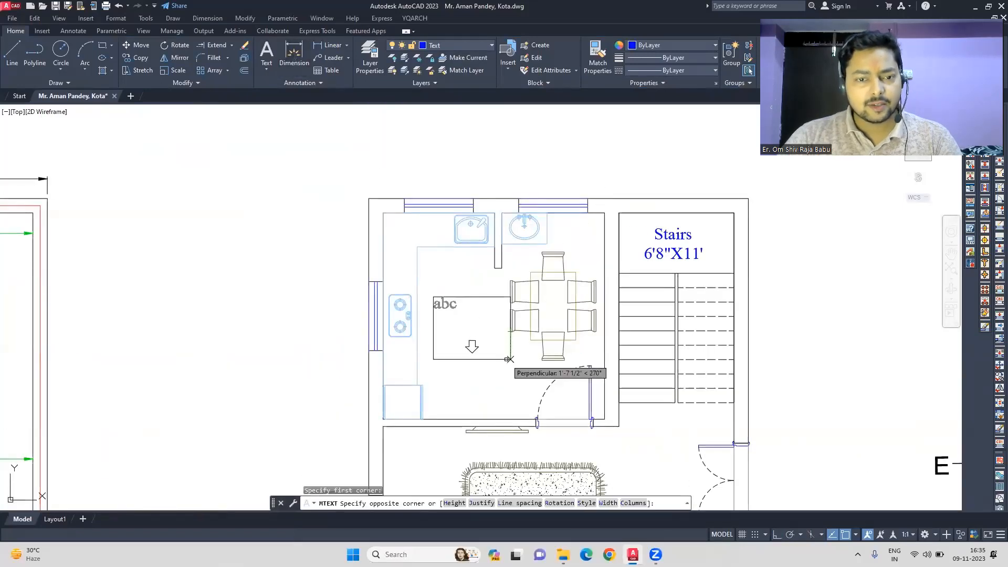
pyautogui.click(512, 348)
pyautogui.write('Kitchen cu')
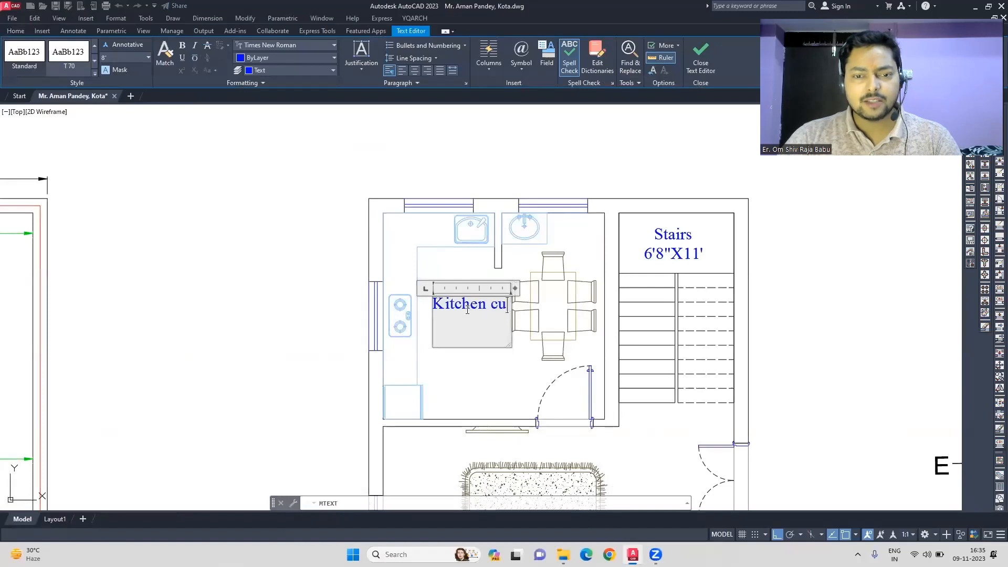
pyautogui.write('m Dining Room')
pyautogui.press('Return')
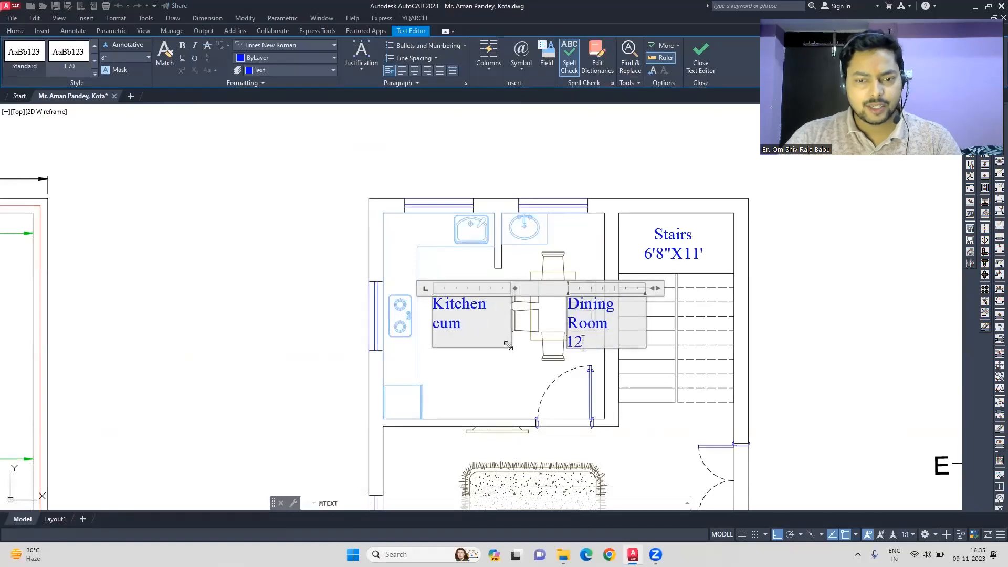
pyautogui.write('12\'10"X12\'')
pyautogui.click(519, 376)
# Widen the kitchen label's text frame to fit the name on two lines and move the label to the free floor beside the door
pyautogui.doubleClick(603, 344)
pyautogui.moveTo(510, 347); pyautogui.dragTo(531, 360)
pyautogui.click(500, 371)
pyautogui.press('m')
pyautogui.press('space')
pyautogui.click(457, 323)
pyautogui.press('m')
pyautogui.press('space')
pyautogui.click(207, 214)
pyautogui.click(452, 374)
pyautogui.press('m')
pyautogui.press('space')
pyautogui.click(382, 140)
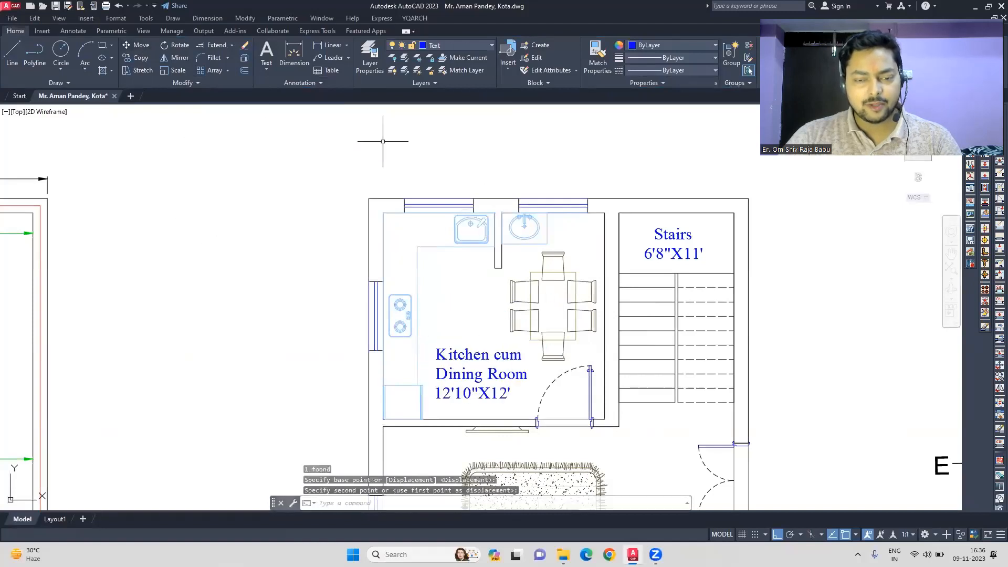
# Centre-justify the kitchen and dining room label and shift it slightly within the free floor area
pyautogui.click(294, 54)
pyautogui.click(604, 213)
pyautogui.press('Escape')
pyautogui.moveTo(641, 375); pyautogui.dragTo(637, 315, button='middle')
pyautogui.doubleClick(473, 297)
pyautogui.click(412, 70)
pyautogui.press('m')
pyautogui.press('space')
pyautogui.click(212, 149)
pyautogui.click(199, 148)
# Copy the kitchen and dining room label straight down into the drawing room
pyautogui.moveTo(715, 382); pyautogui.dragTo(683, 200, button='middle')
pyautogui.moveTo(619, 350); pyautogui.dragTo(623, 382, button='middle')
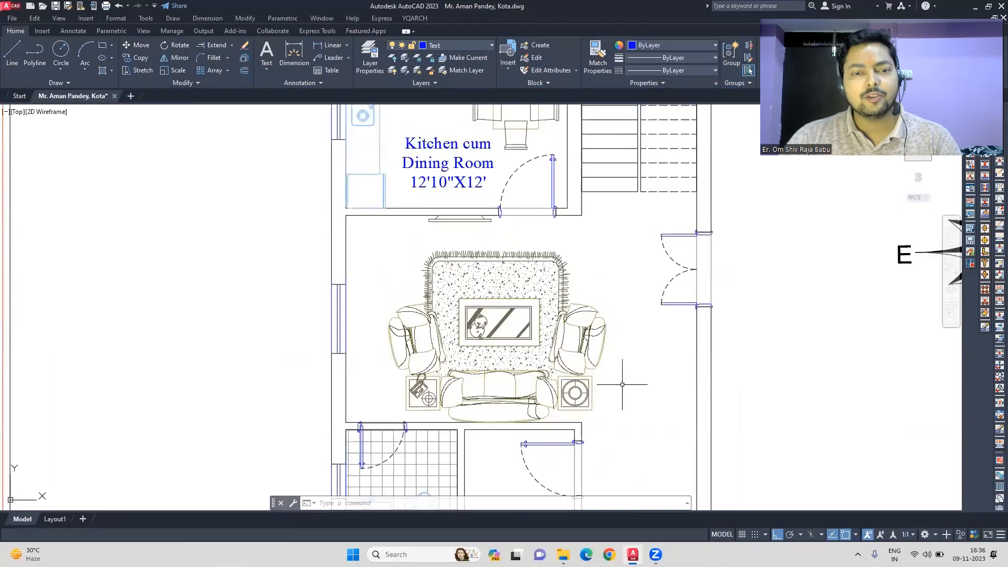
pyautogui.moveTo(420, 335); pyautogui.dragTo(452, 344, button='middle')
pyautogui.scroll(-3, 503, 308)
pyautogui.moveTo(505, 306); pyautogui.dragTo(572, 297, button='middle')
pyautogui.click(555, 216)
pyautogui.write('co')
pyautogui.click(355, 140)
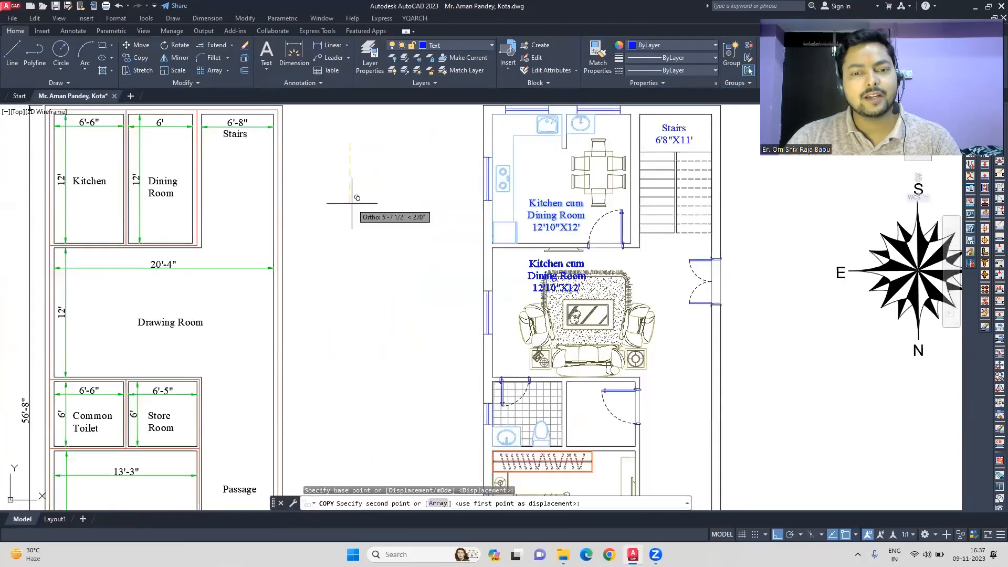
pyautogui.click(355, 200)
pyautogui.press('Escape')
# Change the copied label in the drawing room to Drawing Room 20'4"X12'
pyautogui.doubleClick(556, 279)
pyautogui.moveTo(587, 276); pyautogui.dragTo(525, 262)
pyautogui.write('Drawing Room')
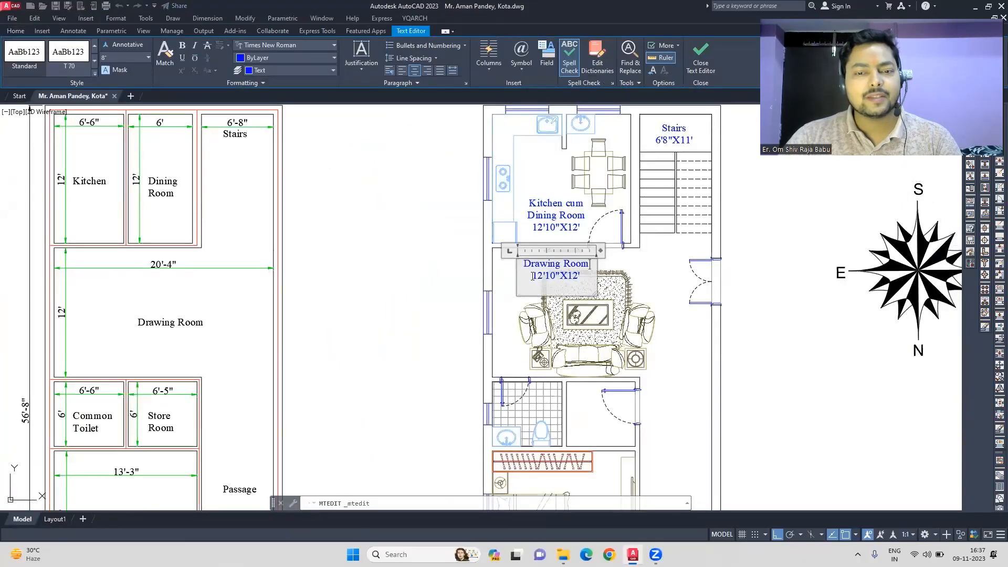
pyautogui.click(589, 309)
# Rotate the Drawing Room label 90 degrees to read vertically and move it between the sofa set and the double door
pyautogui.click(558, 264)
pyautogui.write('m')
pyautogui.press('F8')
pyautogui.click(353, 411)
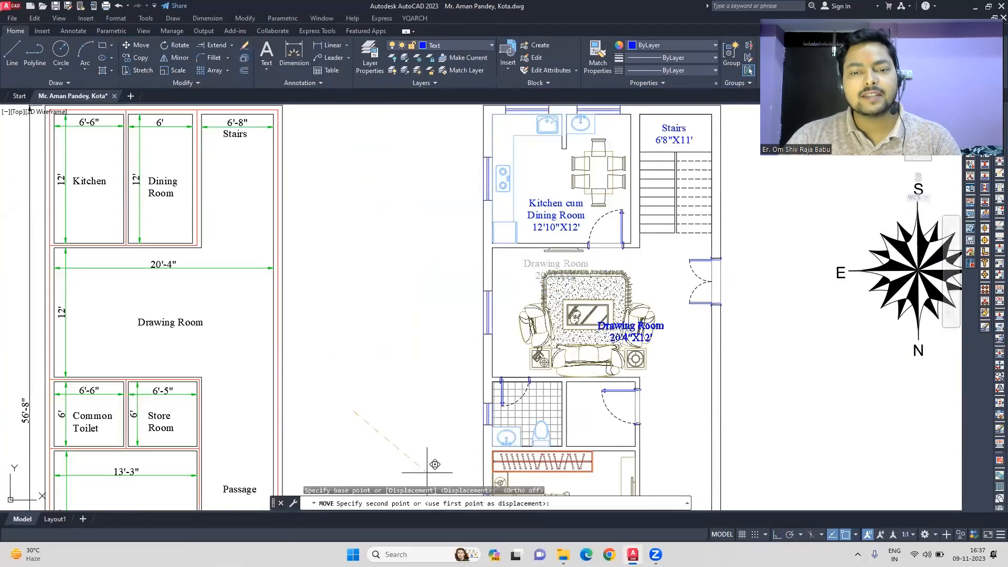
pyautogui.click(483, 476)
pyautogui.click(685, 331)
pyautogui.click(176, 45)
pyautogui.click(776, 535)
pyautogui.click(652, 345)
pyautogui.click(666, 308)
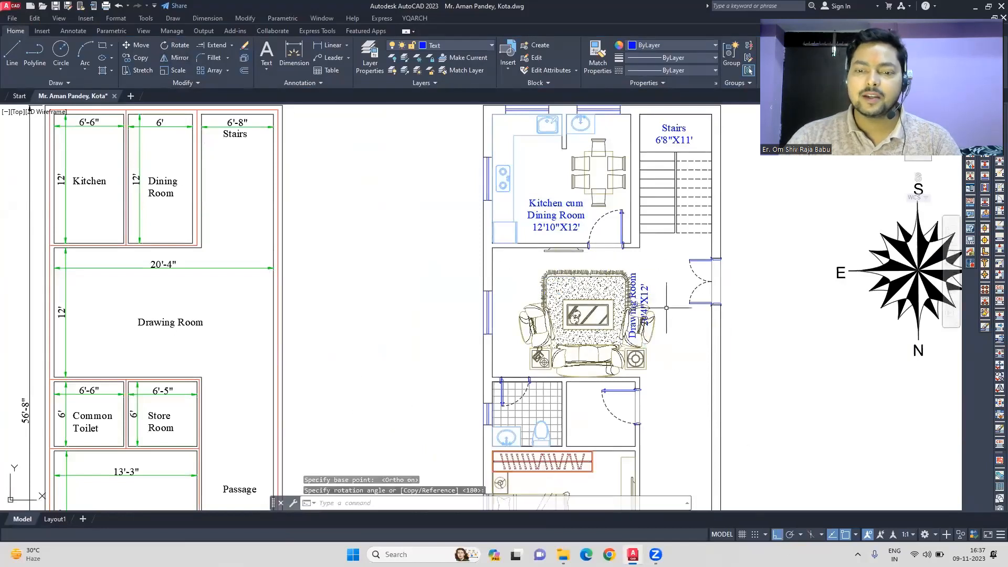
pyautogui.click(137, 45)
pyautogui.click(352, 217)
# Add a centre-justified text label reading Toilet 6'6"X6' in the common toilet
pyautogui.moveTo(393, 290); pyautogui.dragTo(382, 211, button='middle')
pyautogui.write('t')
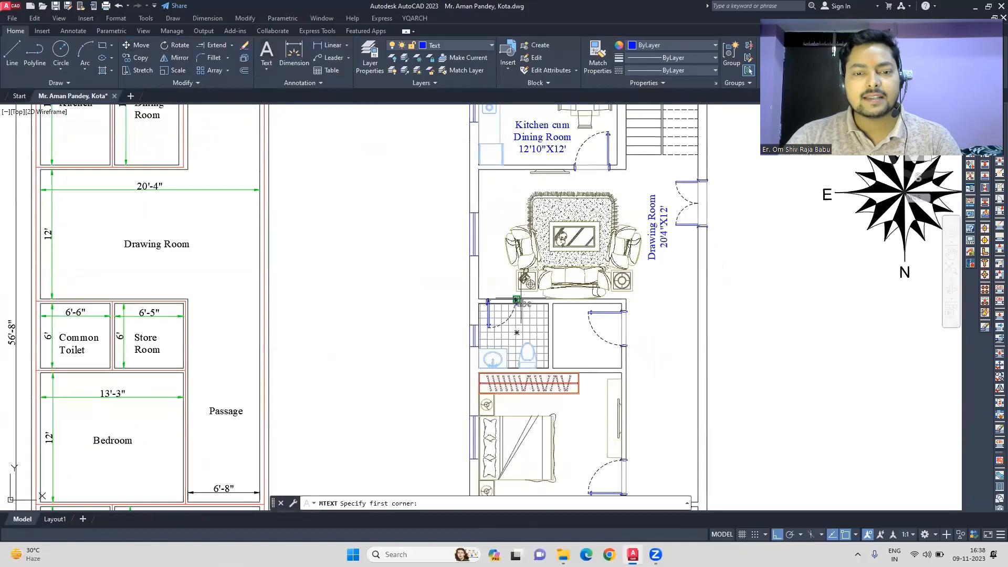
pyautogui.scroll(2, 575, 334)
pyautogui.moveTo(575, 334); pyautogui.dragTo(532, 228, button='middle')
pyautogui.scroll(-2, 531, 229)
pyautogui.click(546, 227)
pyautogui.click(611, 256)
pyautogui.write("Toilet 6'")
pyautogui.click(562, 247)
pyautogui.write("'")
pyautogui.hotkey('ctrl', 'a')
pyautogui.click(415, 70)
# Copy the common toilet's label horizontally into the store room
pyautogui.click(572, 246)
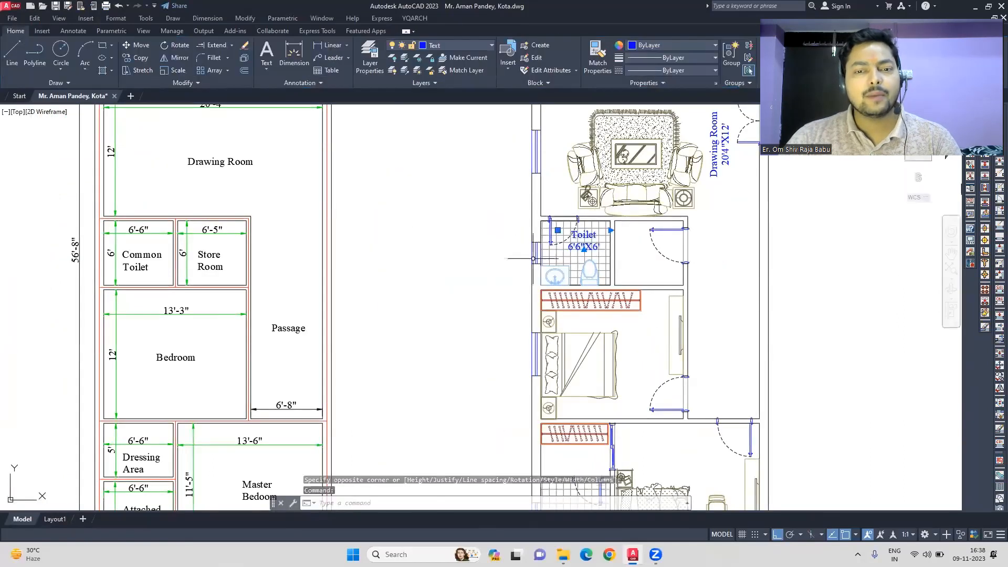
pyautogui.click(140, 58)
pyautogui.click(422, 210)
pyautogui.press('Escape')
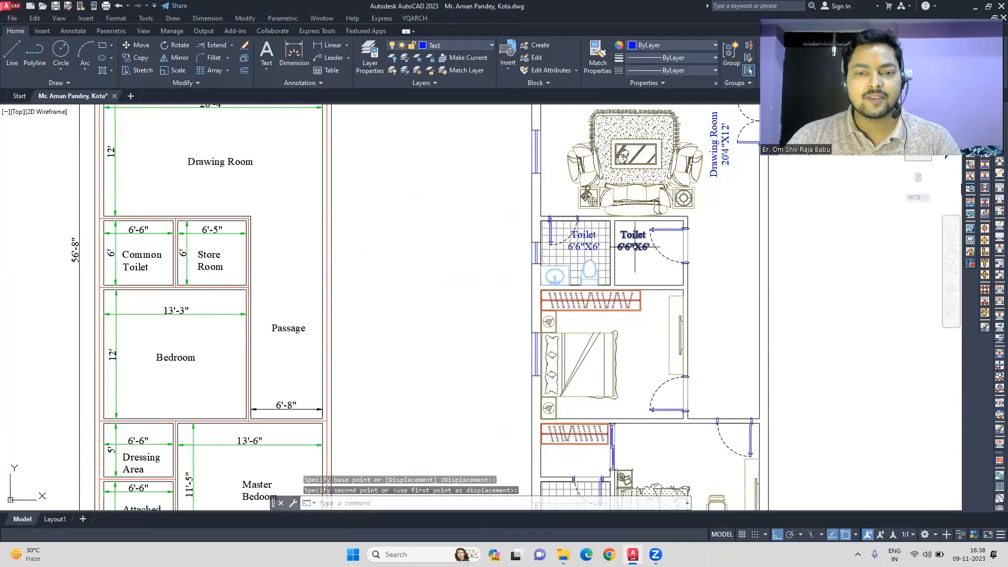
# Change the copied label in the store room to Store Room 6'5"X6'
pyautogui.doubleClick(635, 247)
pyautogui.scroll(4, 641, 248)
pyautogui.moveTo(660, 214); pyautogui.dragTo(583, 208)
pyautogui.write('Store Room')
pyautogui.press('Return')
pyautogui.click(611, 244)
pyautogui.press('BackSpace')
pyautogui.write('5')
pyautogui.click(612, 266)
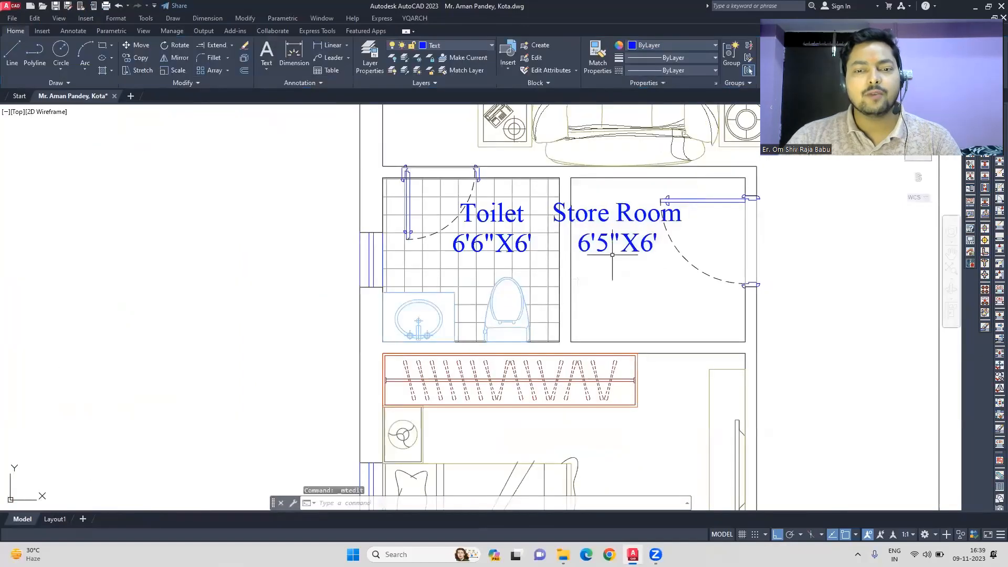
# Move the Store Room label to the middle of its room and copy it down into the bedroom and the master bedroom
pyautogui.click(614, 242)
pyautogui.click(136, 45)
pyautogui.scroll(-2, 155, 179)
pyautogui.click(582, 188)
pyautogui.click(141, 58)
pyautogui.click(204, 177)
pyautogui.click(206, 316)
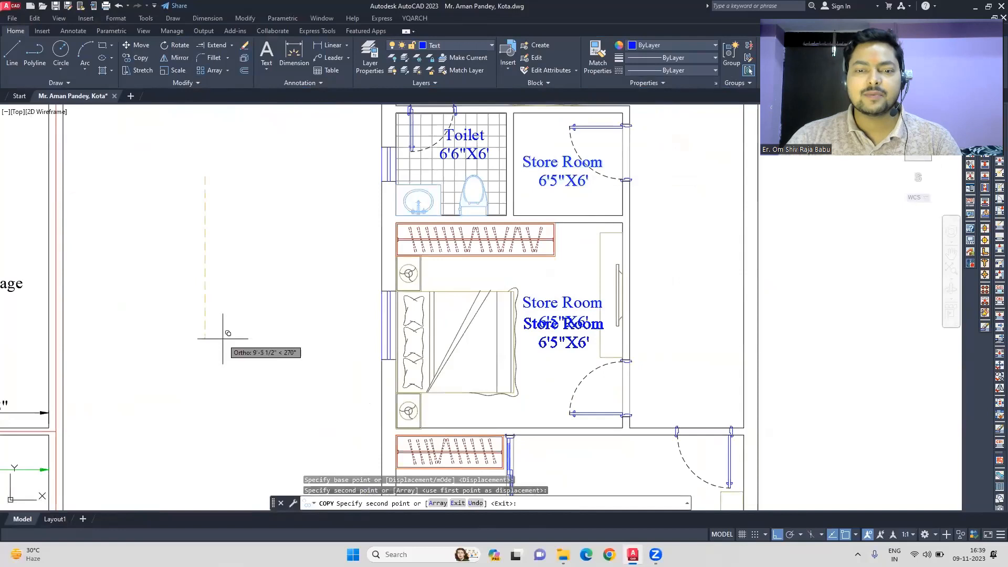
pyautogui.click(209, 336)
pyautogui.press('Escape')
# Change the copied label in the bedroom to Bedroom 13'3"X12'
pyautogui.scroll(-2, 699, 250)
pyautogui.doubleClick(680, 245)
pyautogui.moveTo(691, 235); pyautogui.dragTo(625, 237)
pyautogui.write('Bedroom')
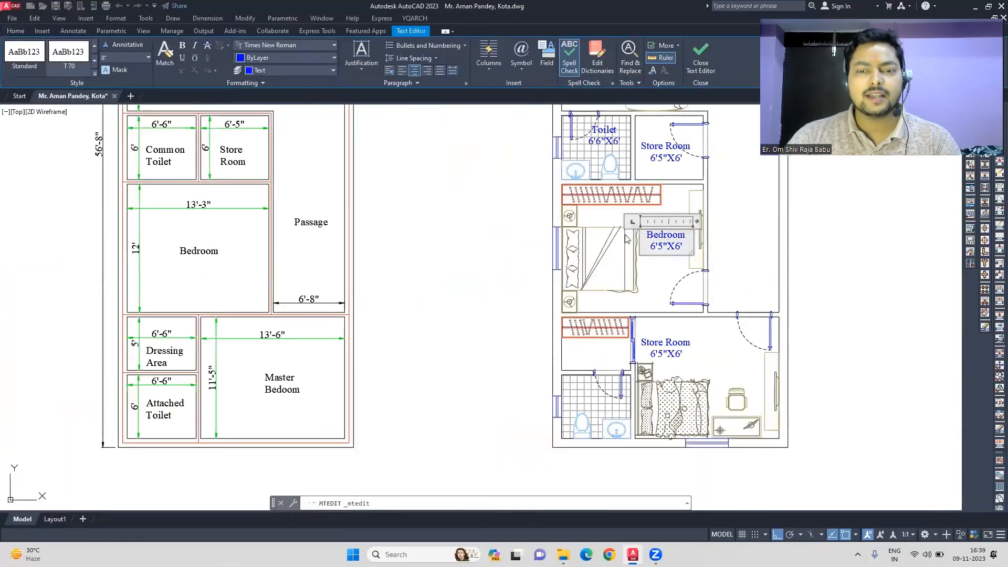
pyautogui.click(680, 244)
pyautogui.press('BackSpace')
pyautogui.write('12')
pyautogui.click(677, 286)
# Change the copied label in the master bedroom to Master Bedroom 13'6"X11'5" and widen its text frame
pyautogui.doubleClick(677, 352)
pyautogui.moveTo(692, 345); pyautogui.dragTo(626, 347)
pyautogui.write('Master Bedroom')
pyautogui.moveTo(689, 373); pyautogui.dragTo(724, 361)
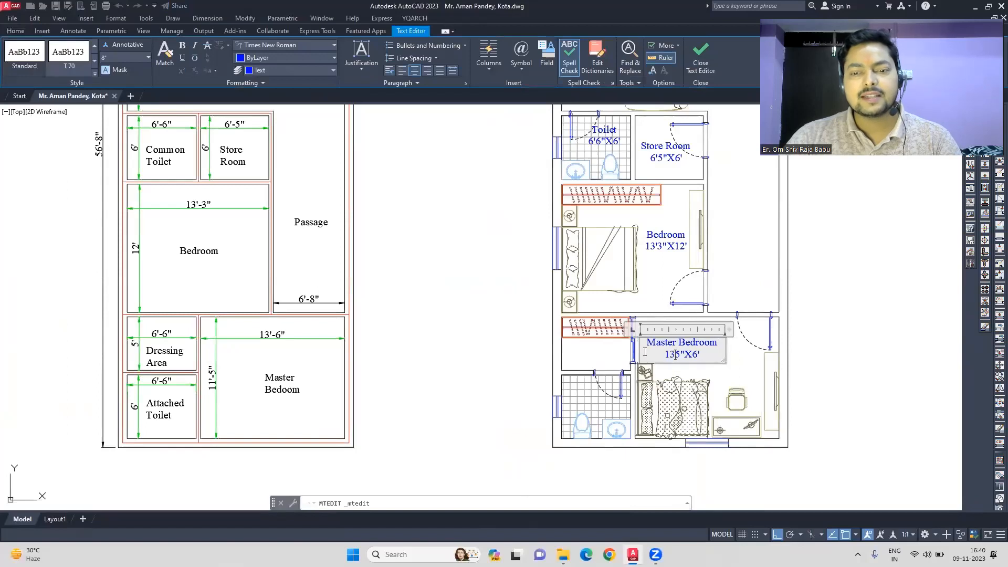
pyautogui.write('5"')
pyautogui.click(593, 354)
# Copy the common toilet's label straight down into the dressing area and the attached toilet
pyautogui.click(595, 144)
pyautogui.click(443, 135)
pyautogui.click(446, 352)
pyautogui.click(452, 398)
pyautogui.press('Escape')
# Change the copied label in the dressing area to Dressing Area 6'6"X5' and widen its text frame
pyautogui.doubleClick(606, 347)
pyautogui.moveTo(620, 346); pyautogui.dragTo(577, 346)
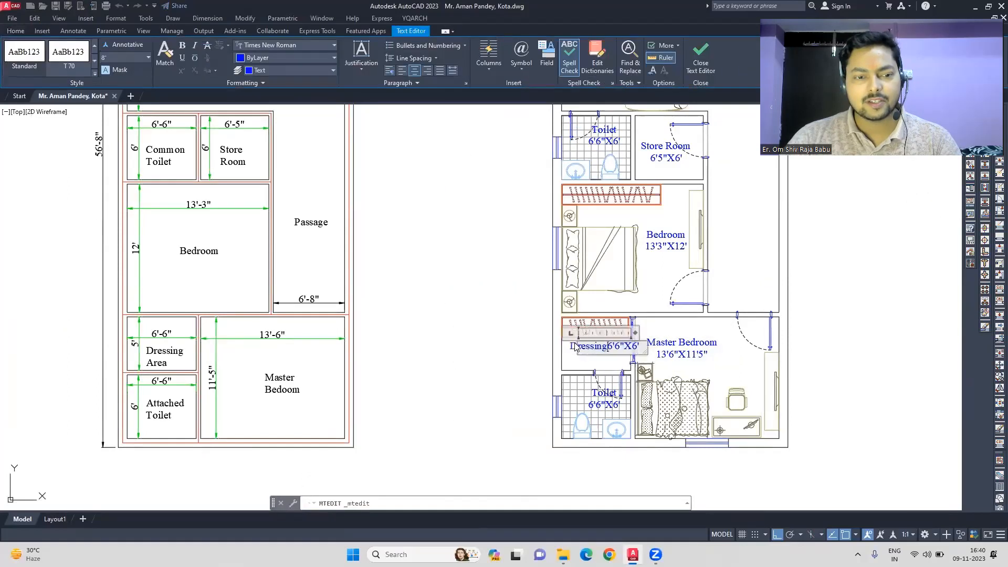
pyautogui.write('Dressing Area')
pyautogui.moveTo(628, 375); pyautogui.dragTo(650, 378)
pyautogui.click(662, 388)
# Shift the Dressing Area and attached toilet labels horizontally toward the outer window wall so they sit inside their rooms
pyautogui.click(608, 346)
pyautogui.write('m')
pyautogui.press('space')
pyautogui.click(608, 357)
pyautogui.click(592, 357)
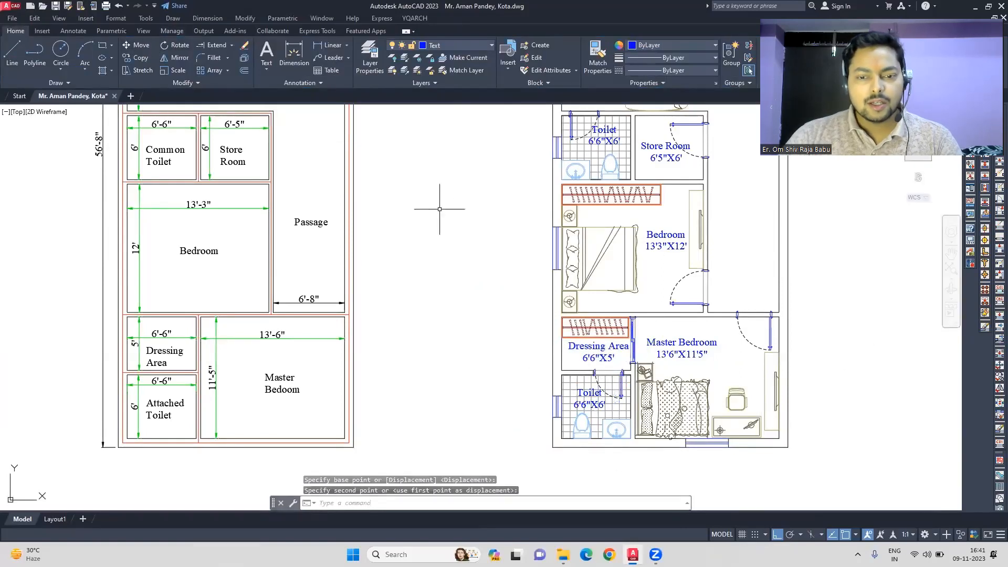
# Copy the vertical Drawing Room label straight down into the passage beside the bedroom
pyautogui.moveTo(474, 274); pyautogui.dragTo(462, 295, button='middle')
pyautogui.scroll(-2, 468, 210)
pyautogui.moveTo(469, 210); pyautogui.dragTo(396, 317, button='middle')
pyautogui.click(553, 223)
pyautogui.write('co')
pyautogui.press('space')
pyautogui.click(362, 159)
pyautogui.click(359, 278)
pyautogui.press('Escape')
pyautogui.scroll(2, 552, 364)
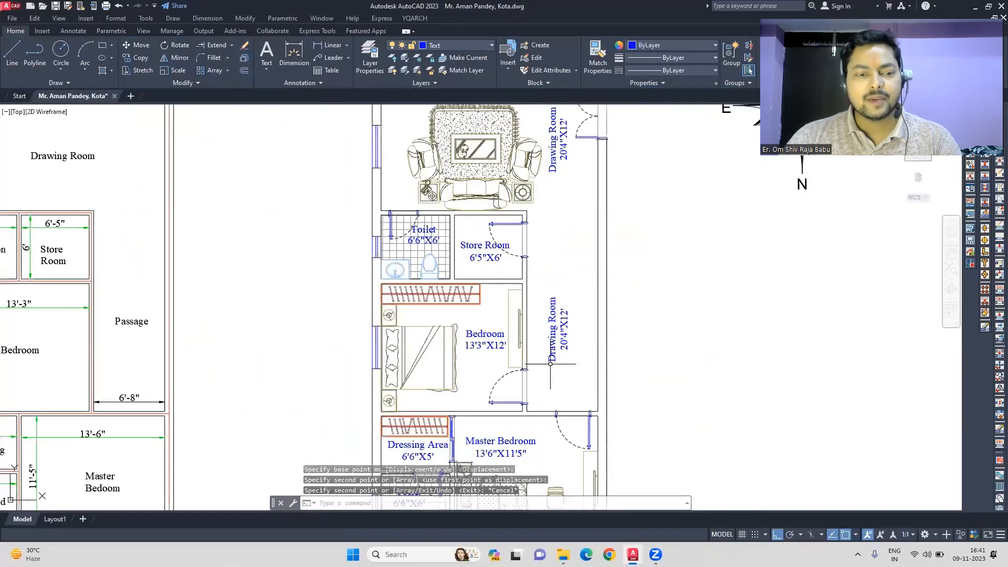
# Change the copied vertical label in the passage to Passage 6'8" Wide
pyautogui.doubleClick(552, 357)
pyautogui.moveTo(620, 373); pyautogui.dragTo(543, 373)
pyautogui.write('Passage')
pyautogui.press('Down')
pyautogui.press('BackSpace')
pyautogui.press('BackSpace')
pyautogui.press('BackSpace')
pyautogui.press('BackSpace')
pyautogui.press('BackSpace')
pyautogui.press('BackSpace')
pyautogui.press('BackSpace')
pyautogui.press('BackSpace')
pyautogui.press('BackSpace')
pyautogui.write('6\'8" Wide')
pyautogui.click(675, 344)
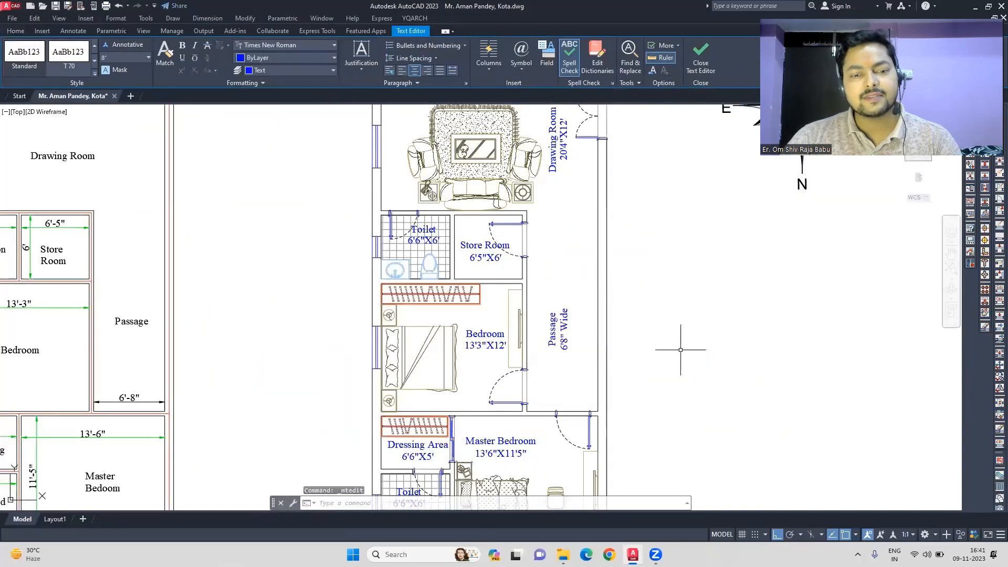
# Dimension the furnished plan's overall width between its outer corners, placing the dimension just above the kitchen and stairs wall
pyautogui.scroll(-2, 655, 353)
pyautogui.moveTo(663, 287); pyautogui.dragTo(573, 314, button='middle')
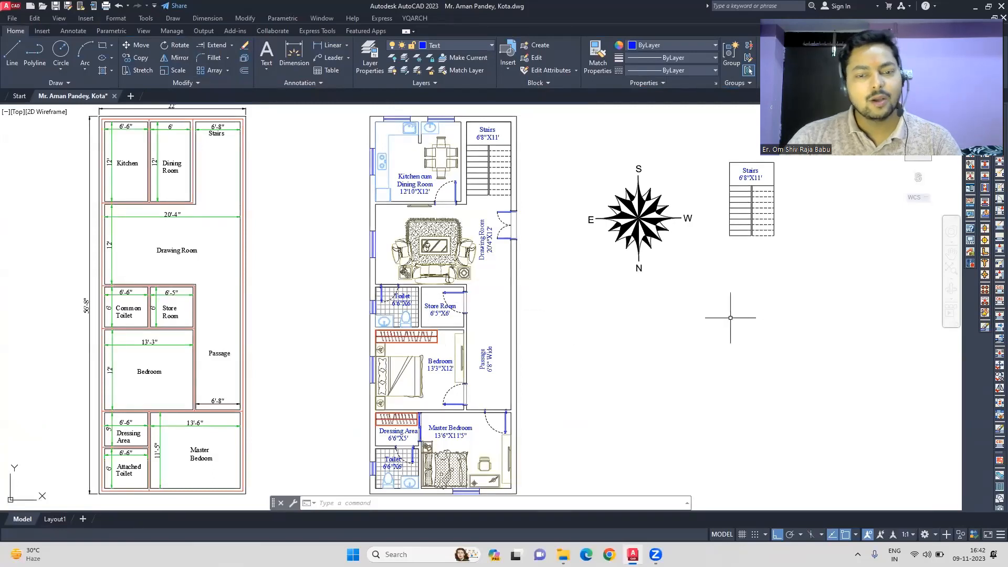
pyautogui.click(291, 58)
pyautogui.scroll(2, 403, 114)
pyautogui.moveTo(411, 113); pyautogui.dragTo(412, 216, button='middle')
pyautogui.click(578, 223)
pyautogui.click(345, 223)
pyautogui.click(346, 208)
# Dimension the furnished plan's overall length between its outer corners, placing the dimension outside the windowed long wall
pyautogui.moveTo(326, 257); pyautogui.dragTo(365, 215, button='middle')
pyautogui.click(383, 181)
pyautogui.scroll(-2, 384, 181)
pyautogui.moveTo(382, 436); pyautogui.dragTo(405, 148, button='middle')
pyautogui.click(407, 266)
pyautogui.click(388, 264)
pyautogui.scroll(2, 347, 121)
pyautogui.moveTo(348, 121); pyautogui.dragTo(369, 213, button='middle')
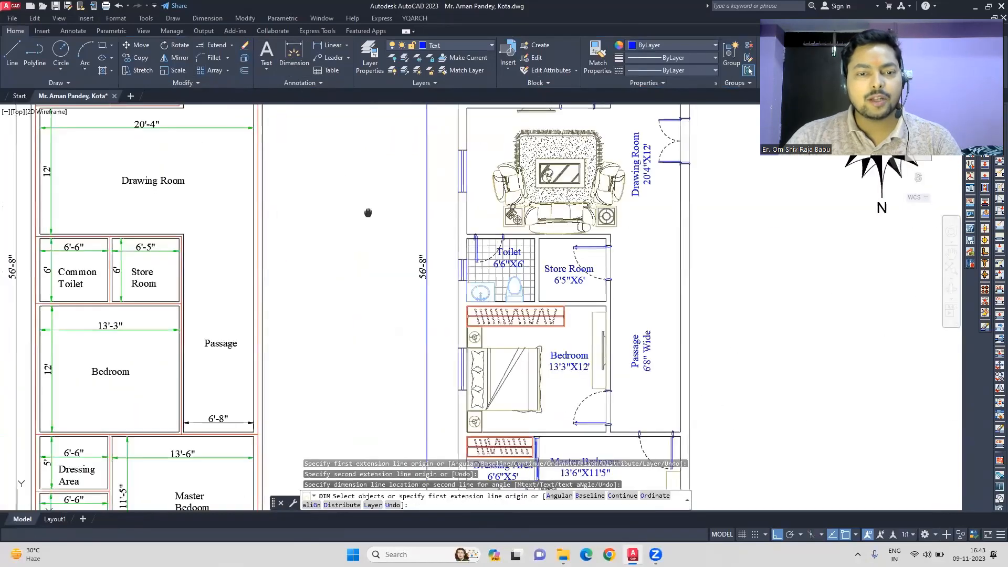
pyautogui.scroll(-2, 409, 226)
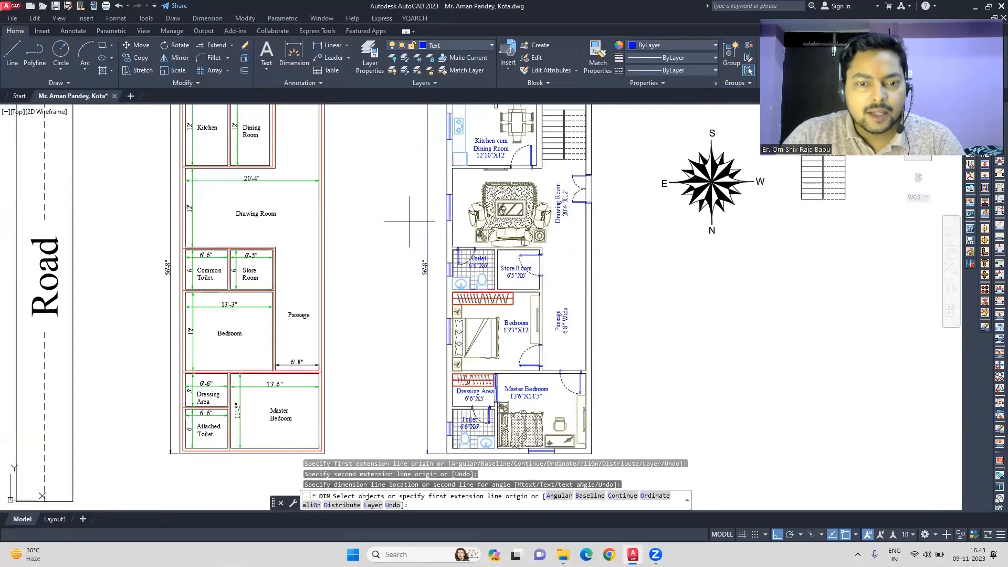